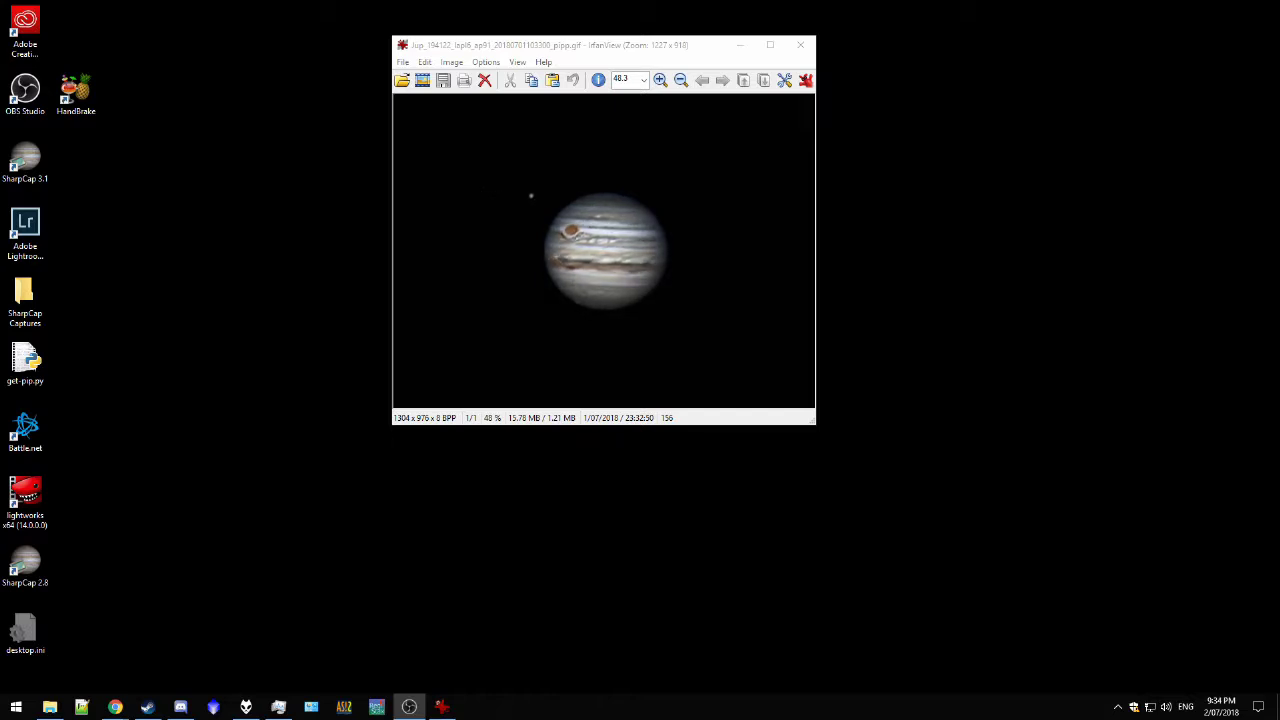
# Step: Load the Jupiter videos Jup_193222.avi through Jup_220212.avi from the 290618 folder into AutoStakkert and analyse them
pyautogui.press('Escape')
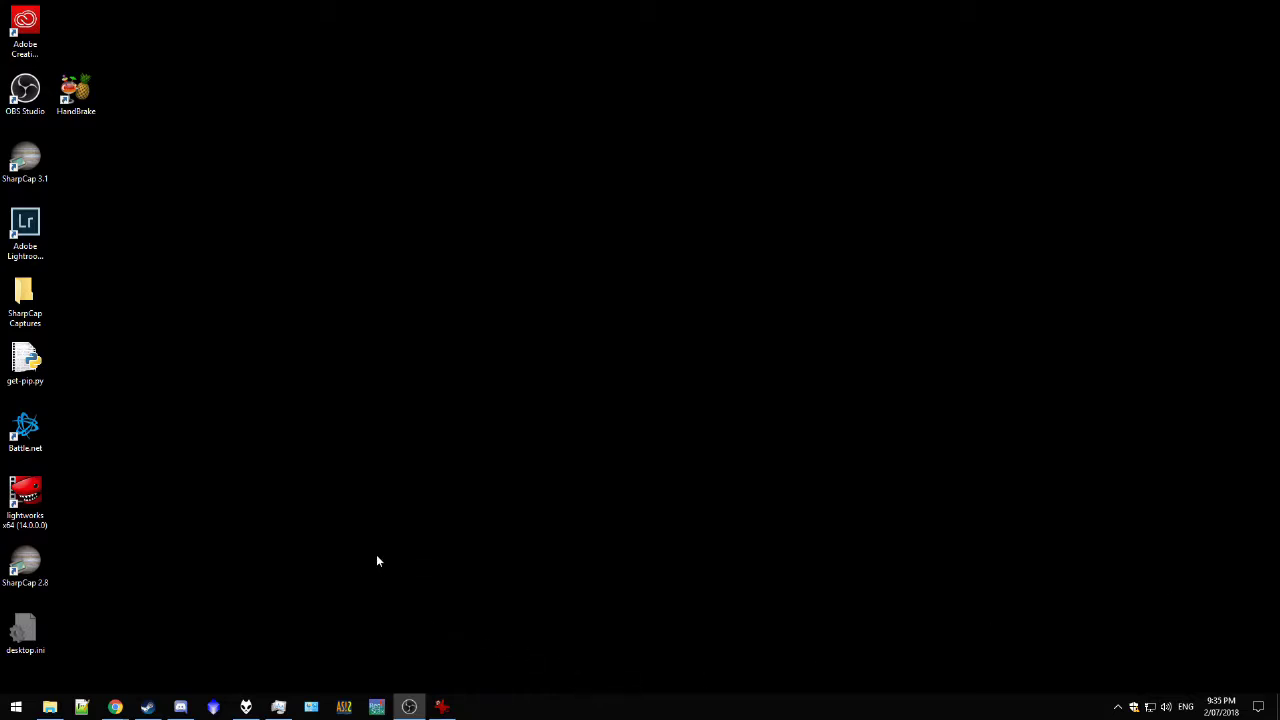
pyautogui.click(345, 706)
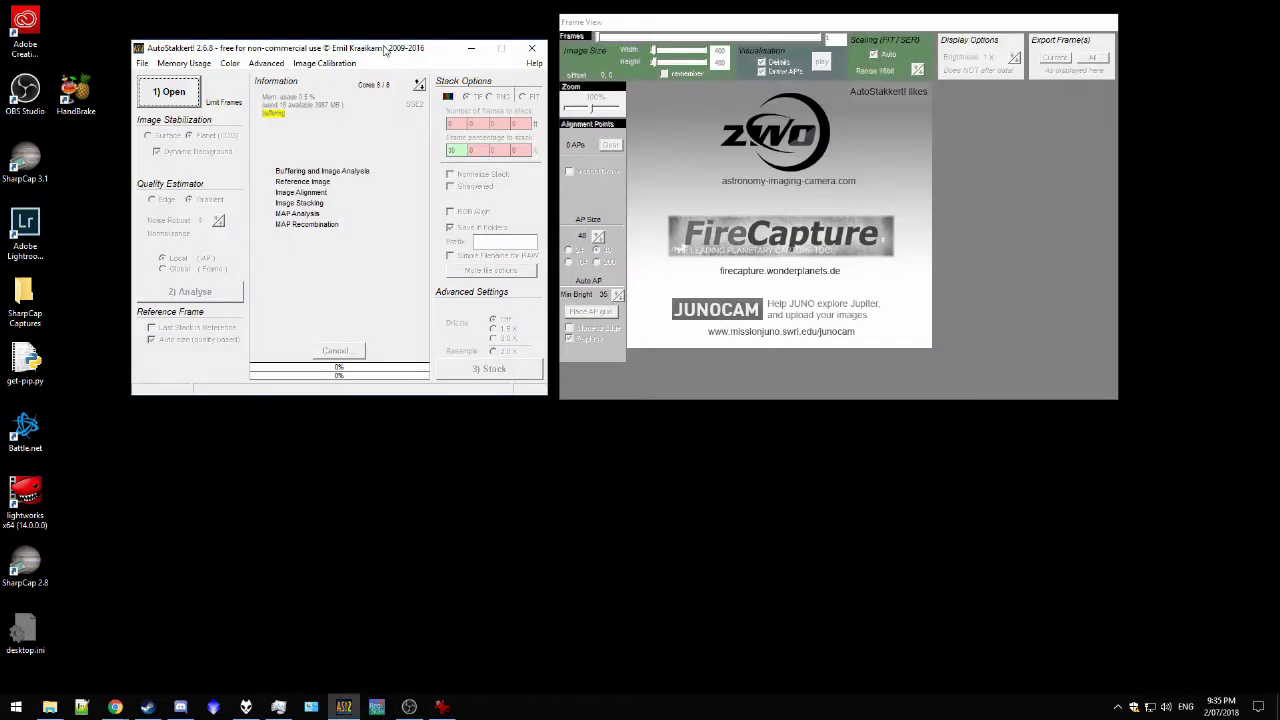
pyautogui.click(172, 91)
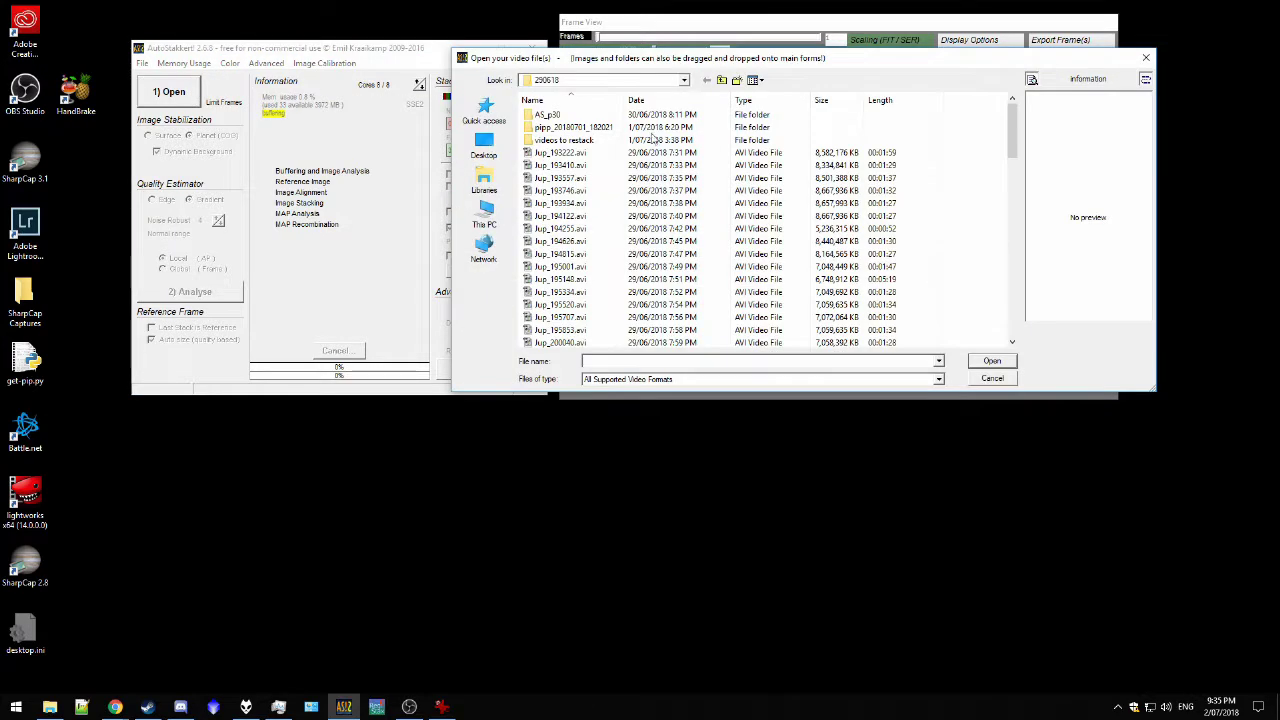
pyautogui.moveTo(1154, 390); pyautogui.dragTo(1233, 611)
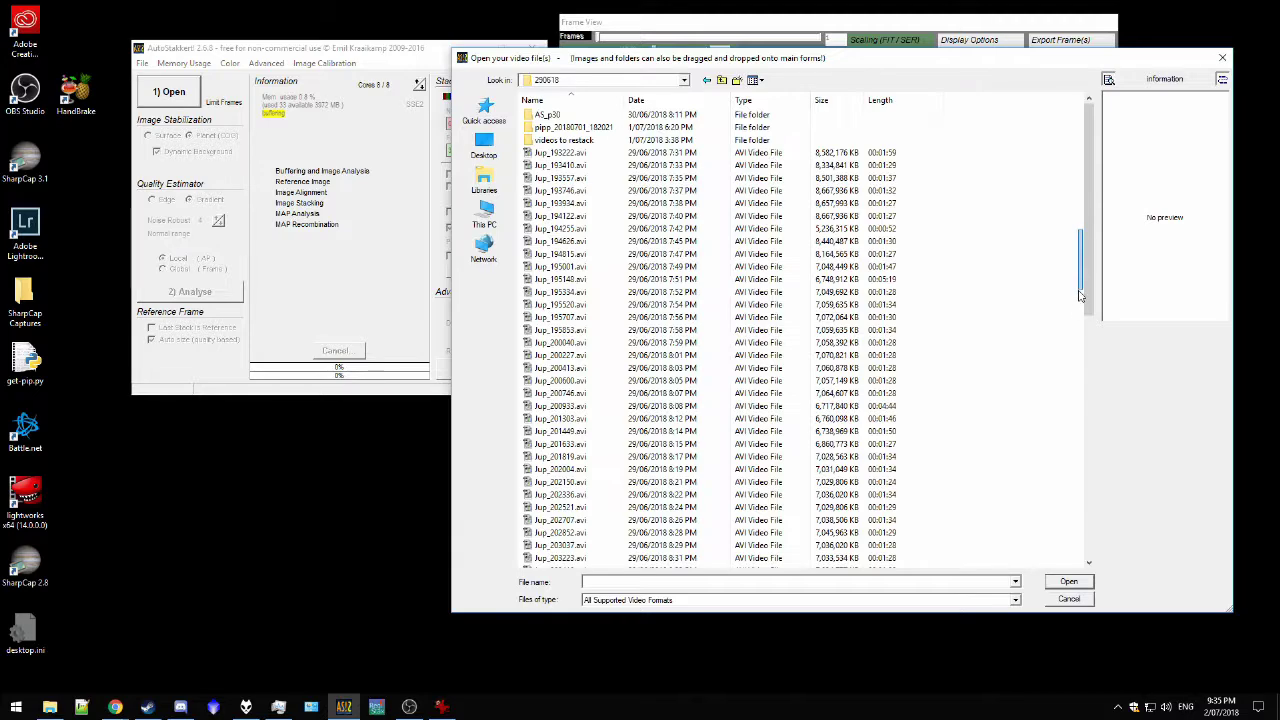
pyautogui.moveTo(1088, 248); pyautogui.dragTo(1088, 411)
pyautogui.click(880, 152)
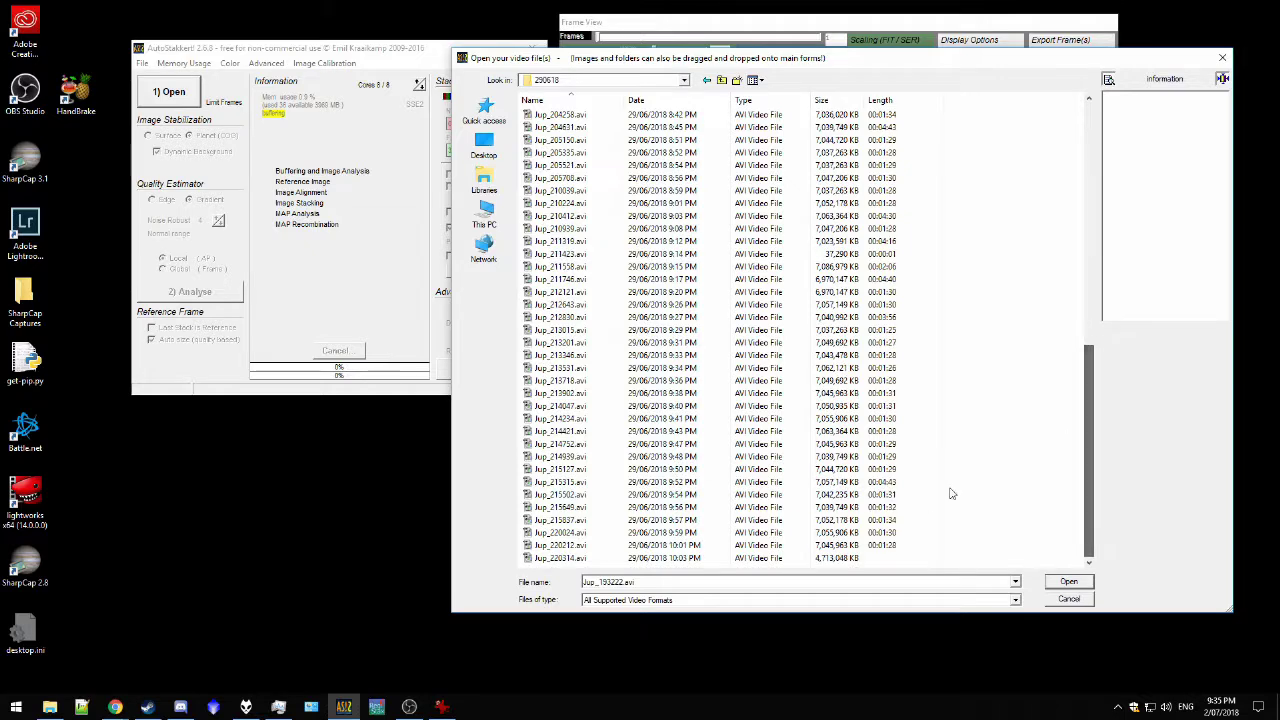
pyautogui.keyDown('shift'); pyautogui.click(900, 558); pyautogui.keyUp('shift')
pyautogui.keyDown('shift'); pyautogui.click(850, 546); pyautogui.keyUp('shift')
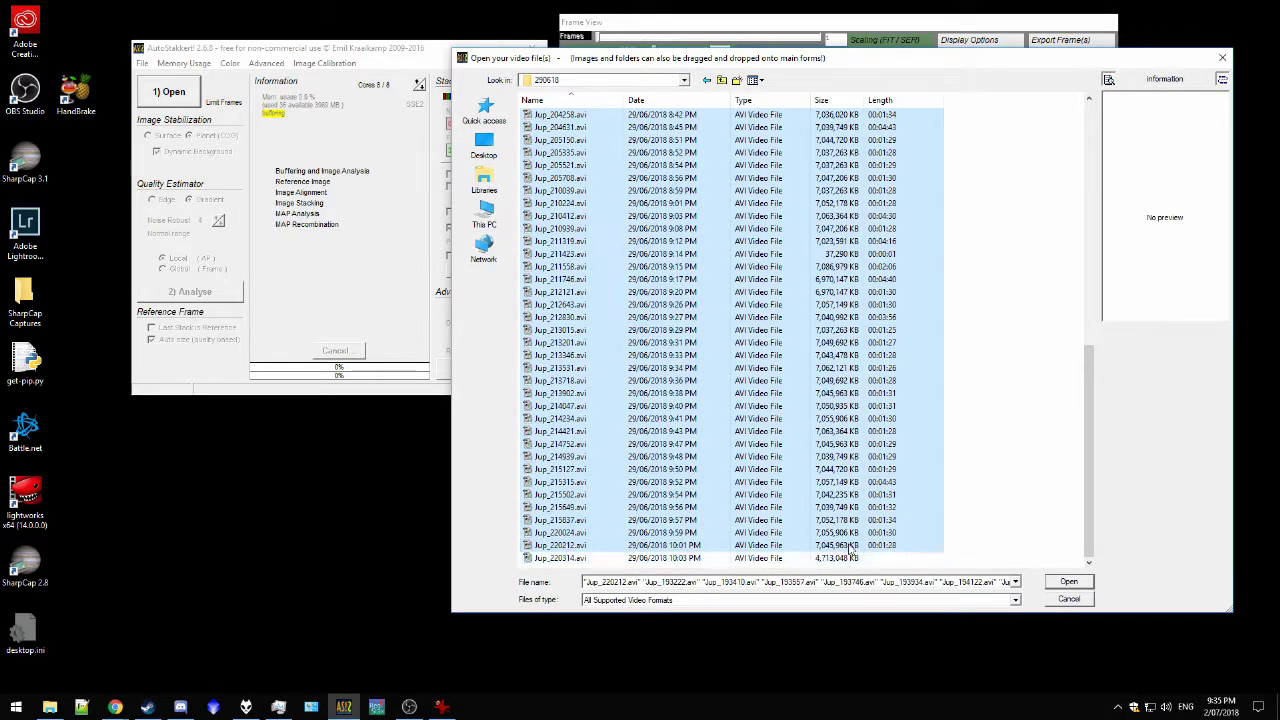
pyautogui.click(1068, 584)
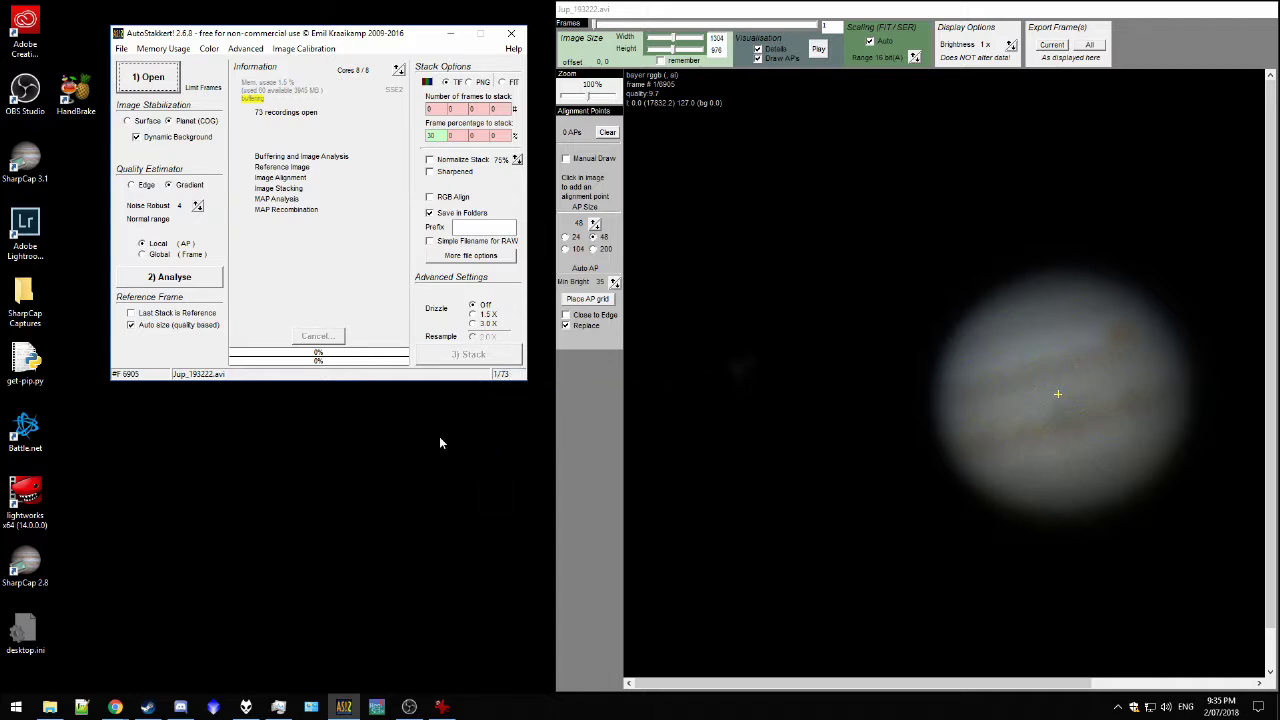
pyautogui.click(217, 288)
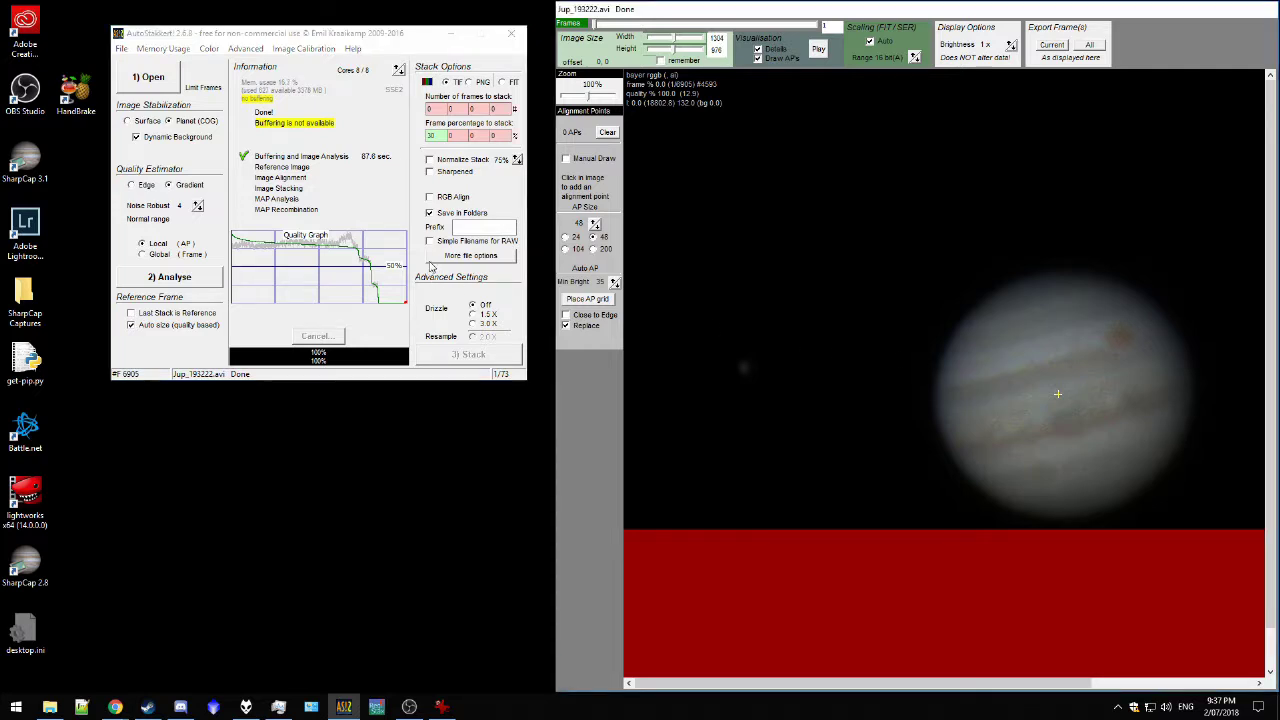
# Step: Place an alignment point grid over Jupiter with AP size 56 and stack the recordings
pyautogui.click(588, 300)
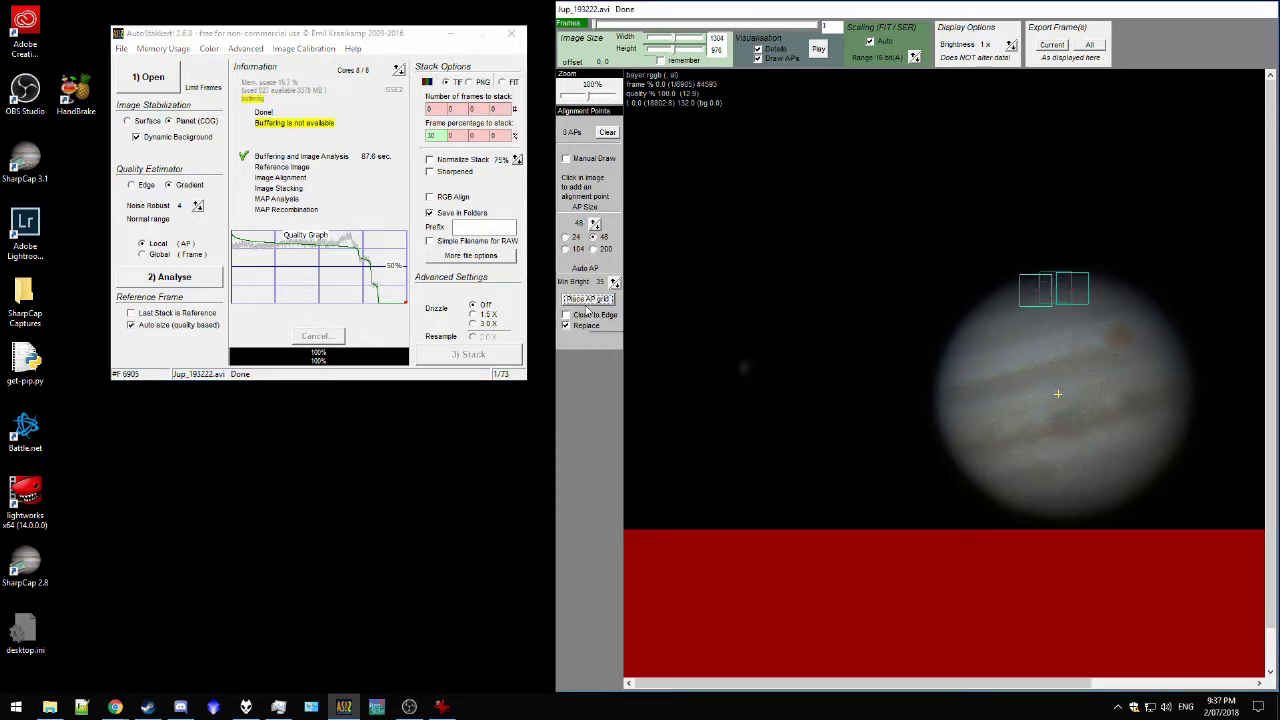
pyautogui.click(595, 221)
pyautogui.click(607, 132)
pyautogui.click(588, 300)
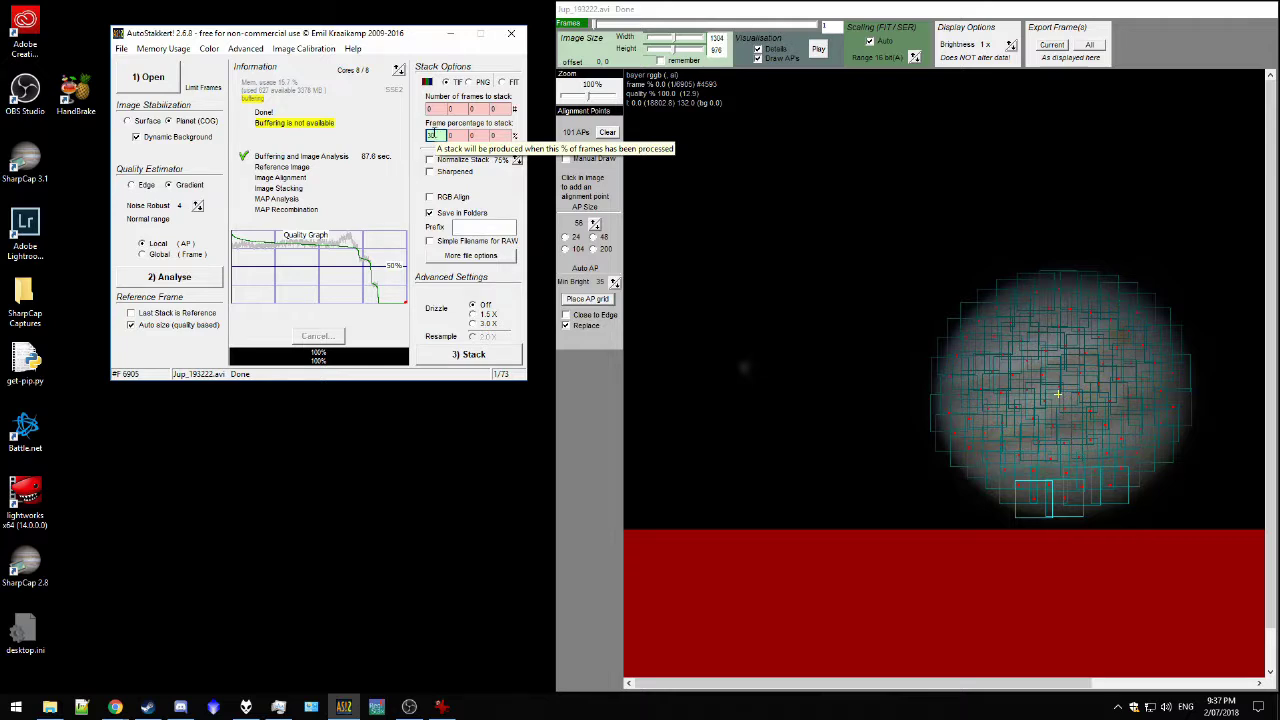
pyautogui.click(478, 353)
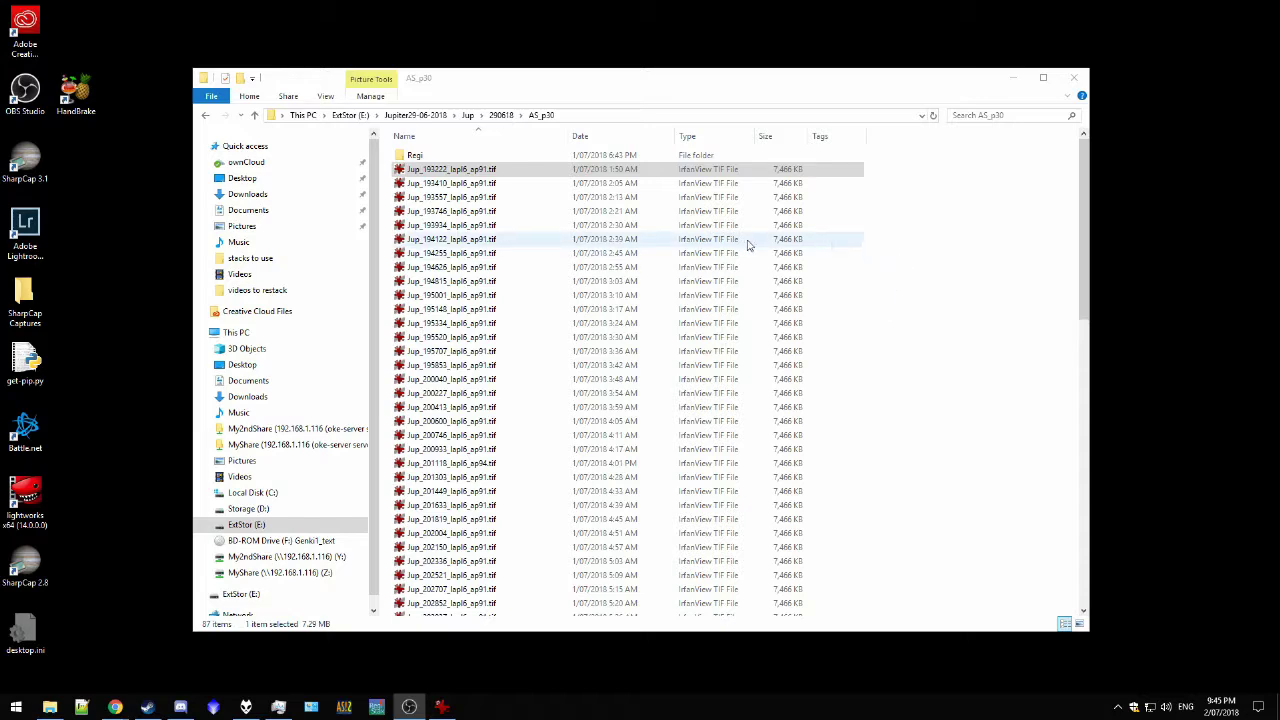
# Step: Look over the stacked TIF files in AS_p30, switch to RegiStax and open Jup_202521_lapl6_ap91.tif from that folder
pyautogui.scroll(-15, 750, 286)
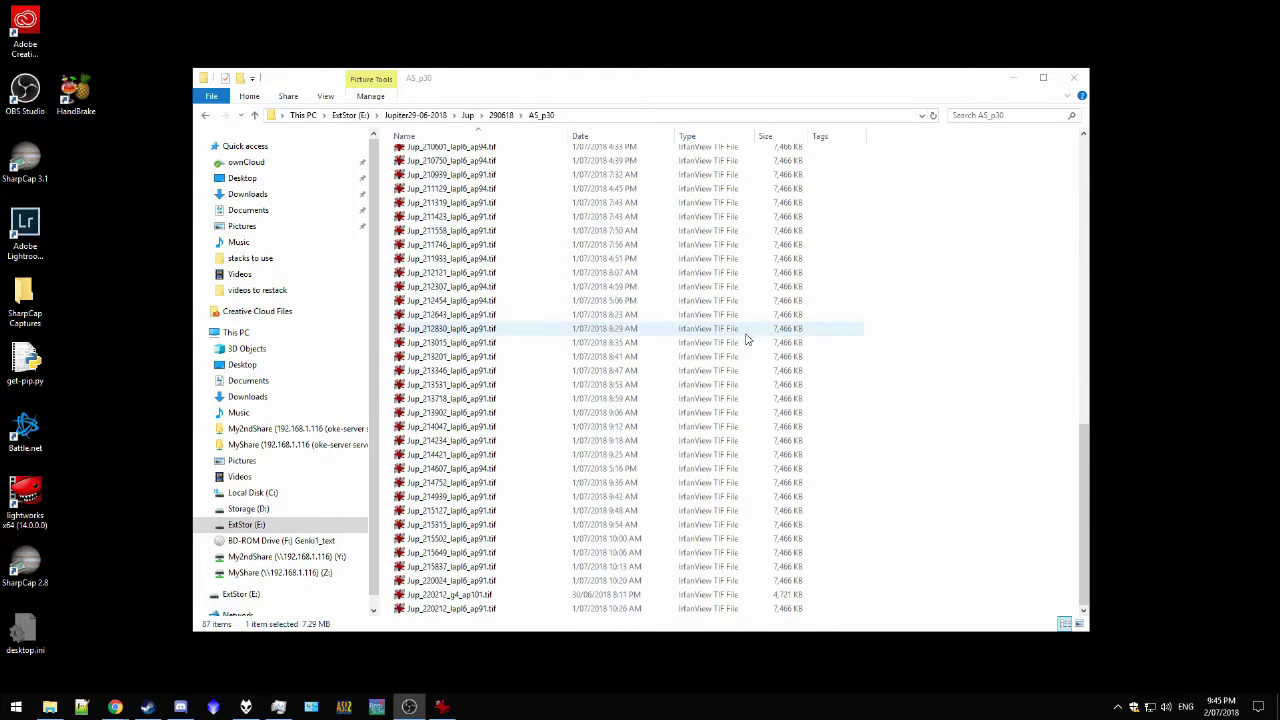
pyautogui.scroll(15, 745, 340)
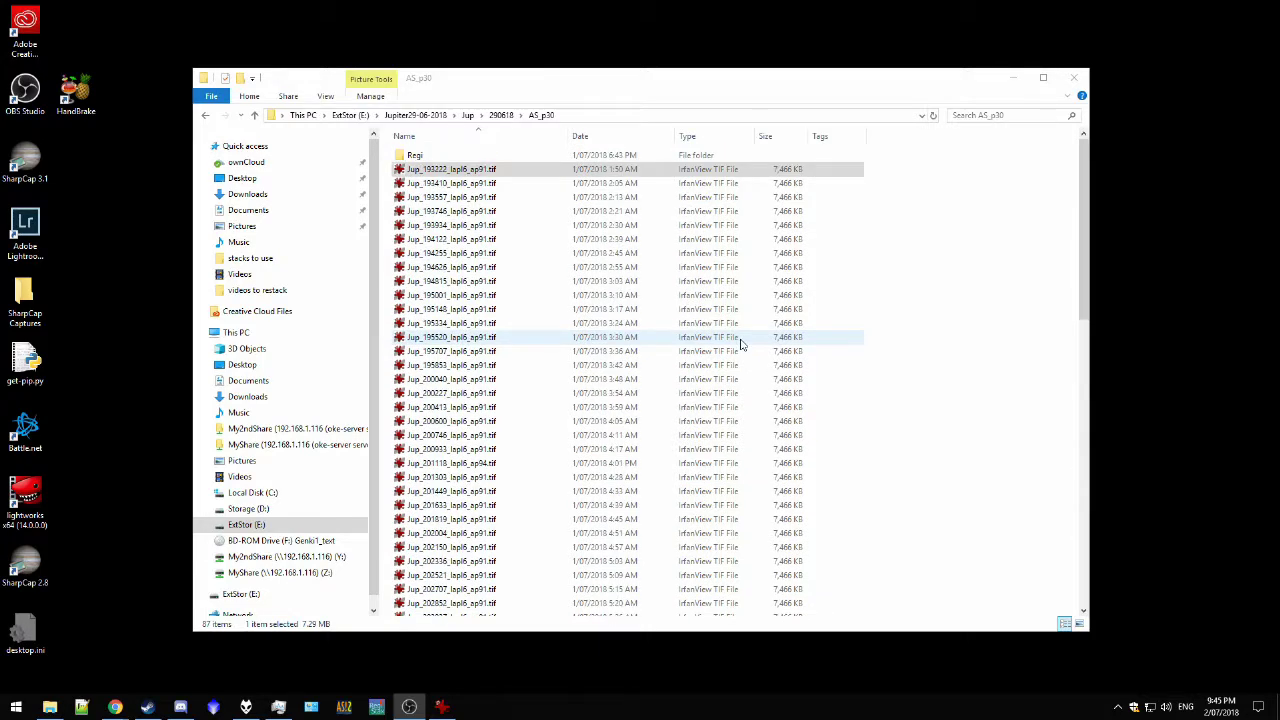
pyautogui.click(375, 707)
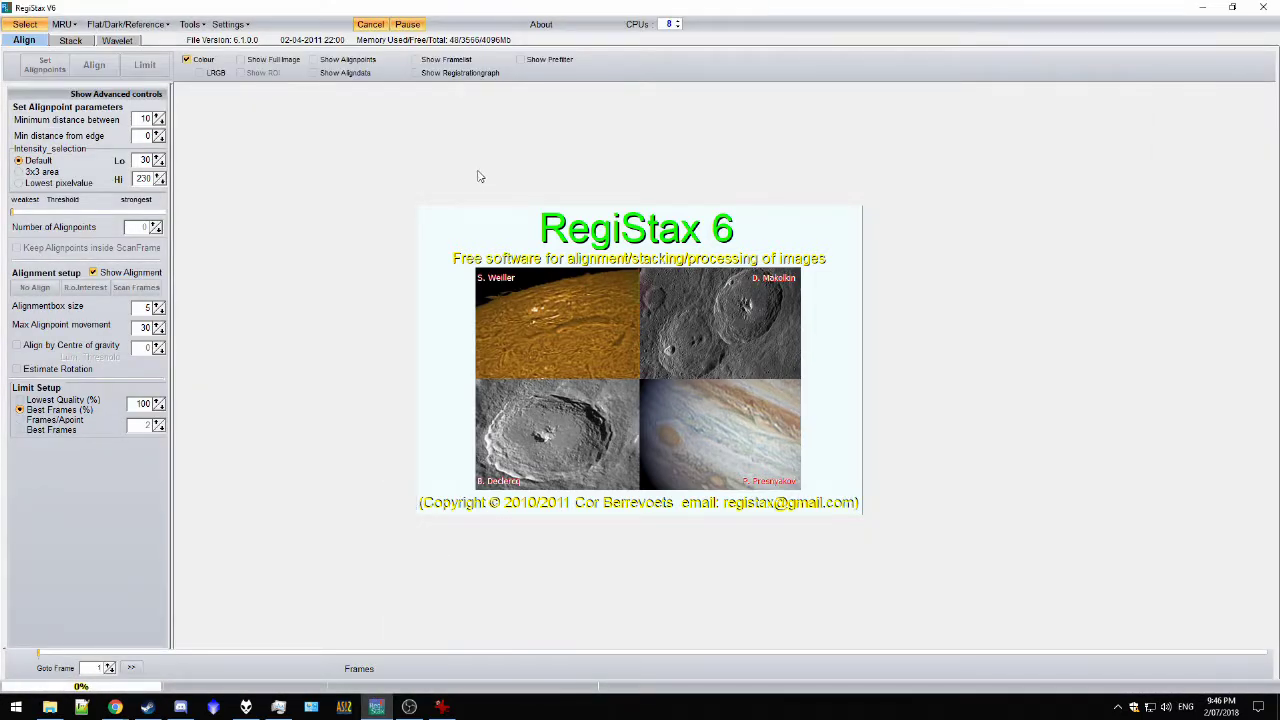
pyautogui.click(40, 26)
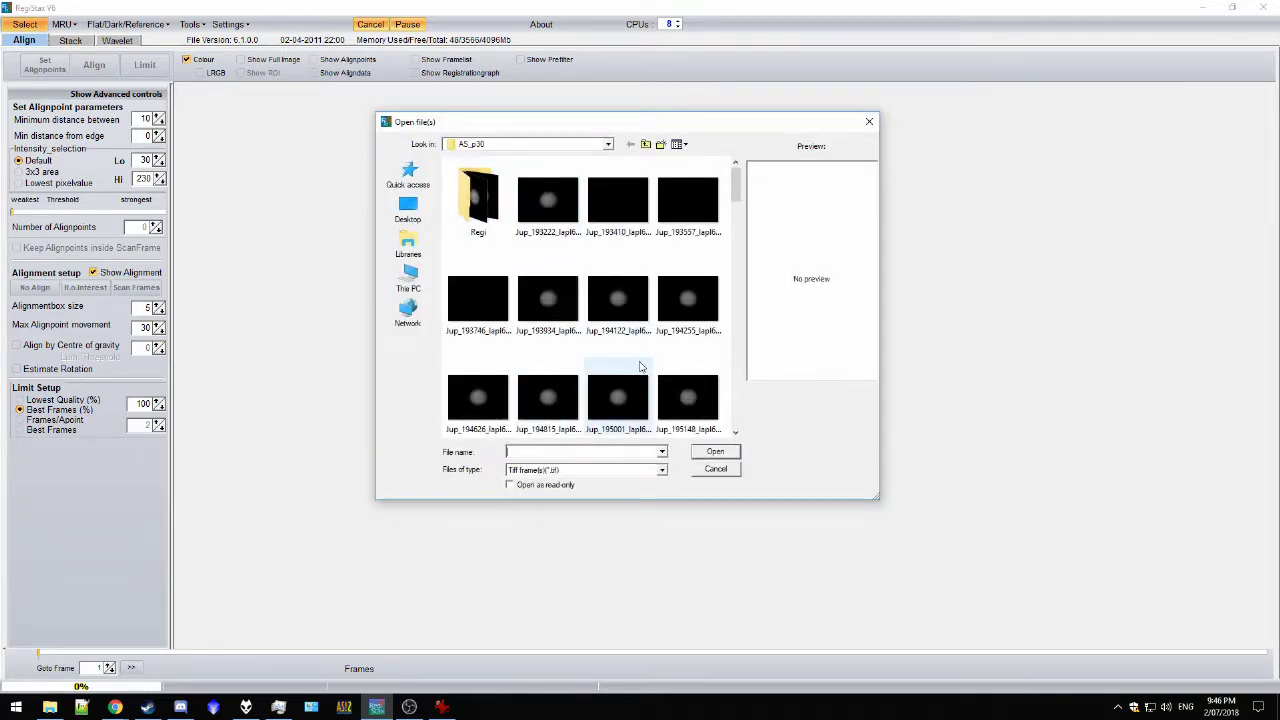
pyautogui.scroll(-5, 641, 367)
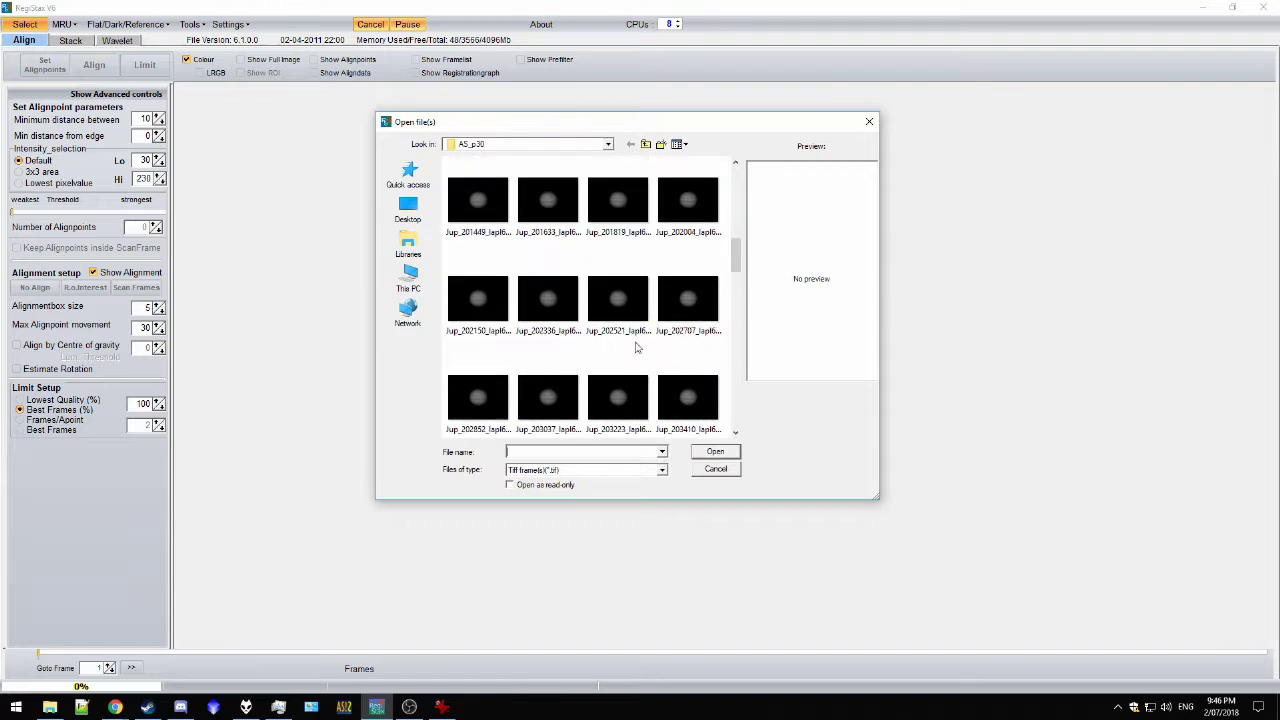
pyautogui.click(617, 300)
pyautogui.click(715, 454)
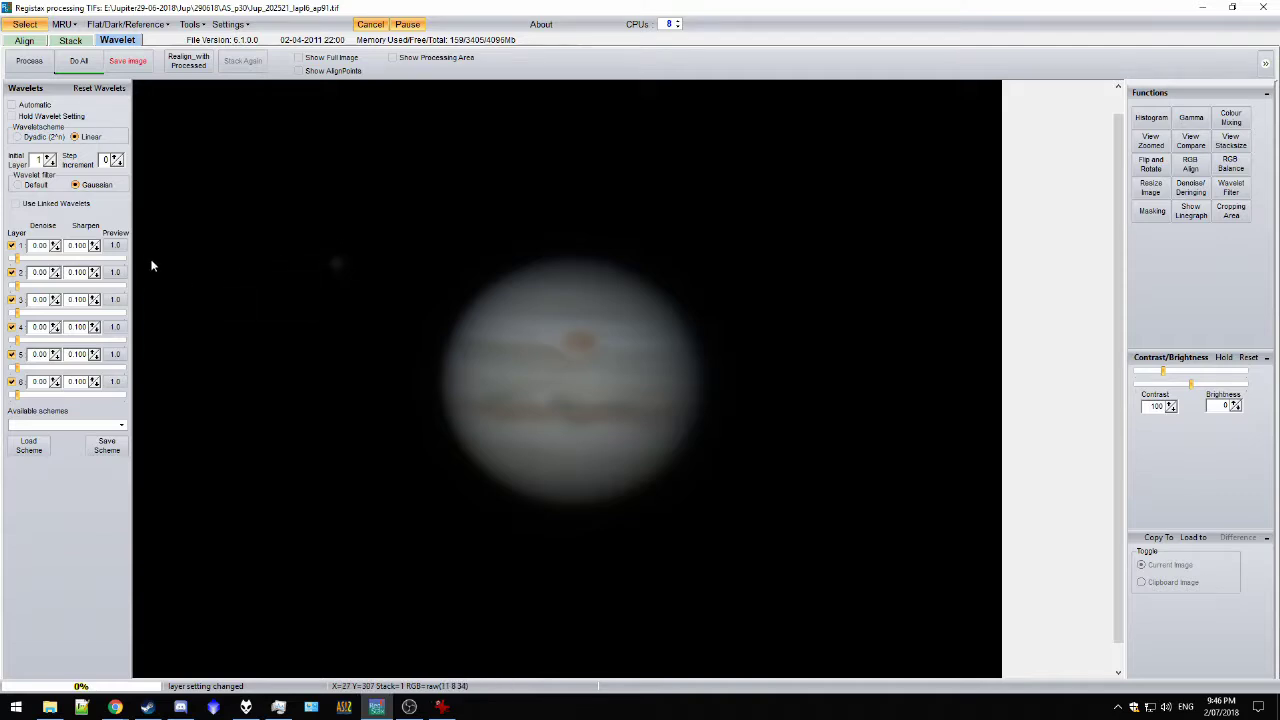
# Step: Show the histogram and RGB Balance functions and autobalance the colours of the Jupiter image
pyautogui.click(1151, 118)
pyautogui.click(1238, 163)
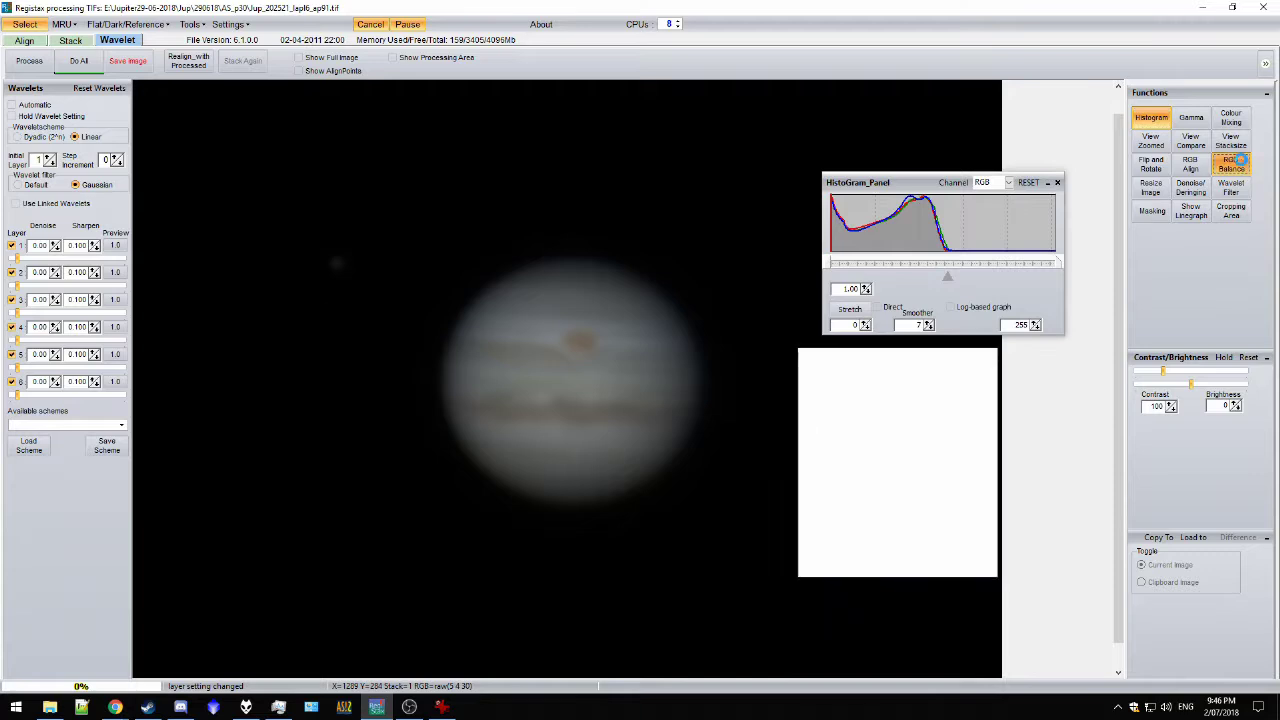
pyautogui.moveTo(871, 359); pyautogui.dragTo(897, 354)
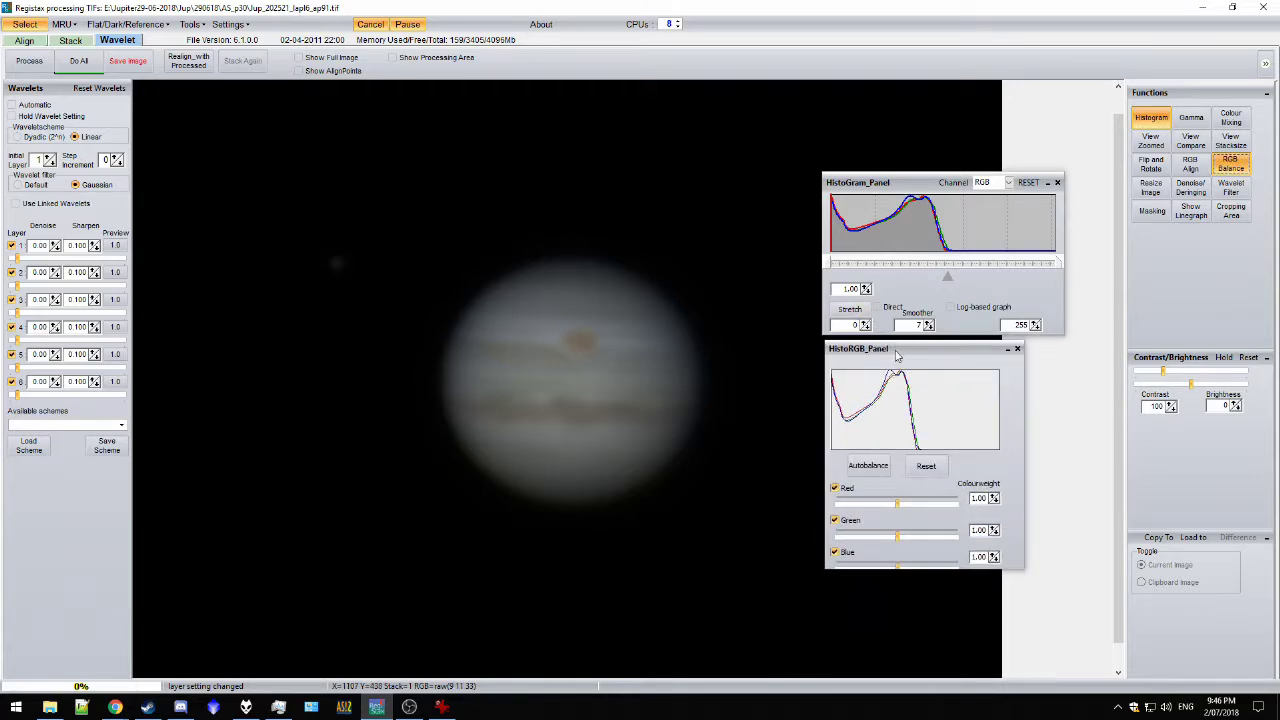
pyautogui.click(872, 466)
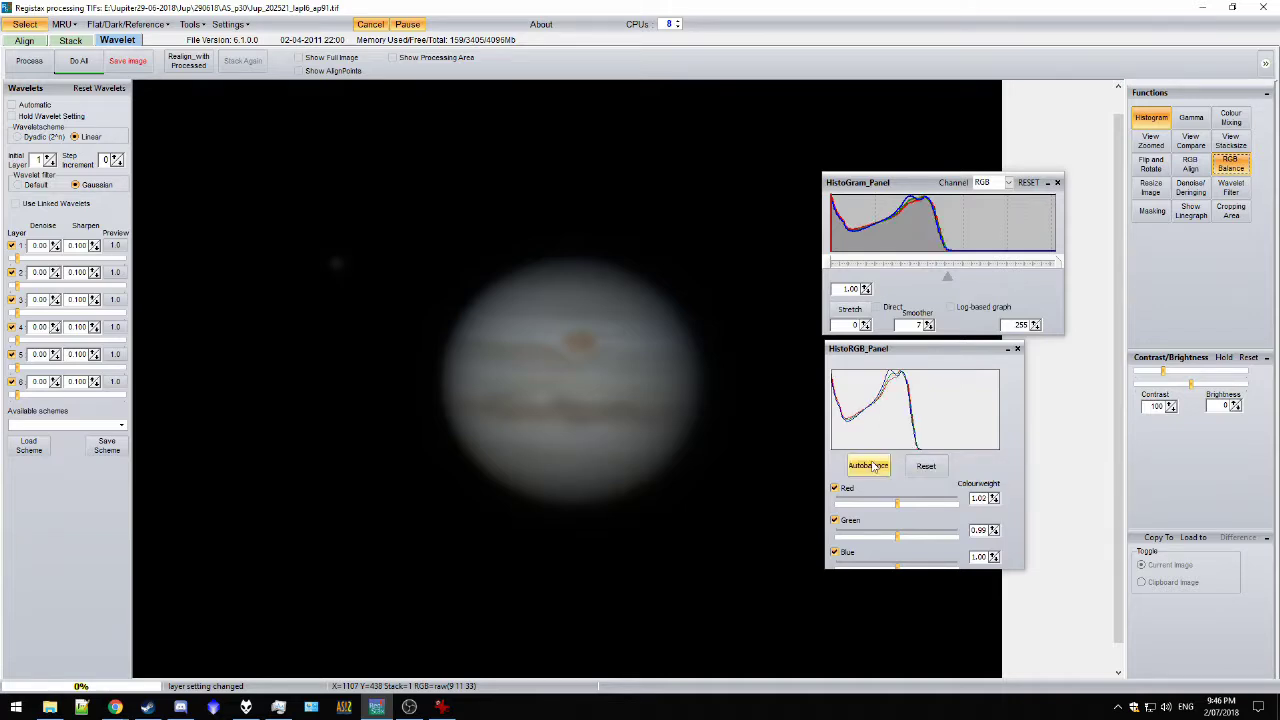
# Step: Set the wavelet scheme to Dyadic, with layer 3 at 68.1 and layer 2 at 22.0
pyautogui.click(17, 312)
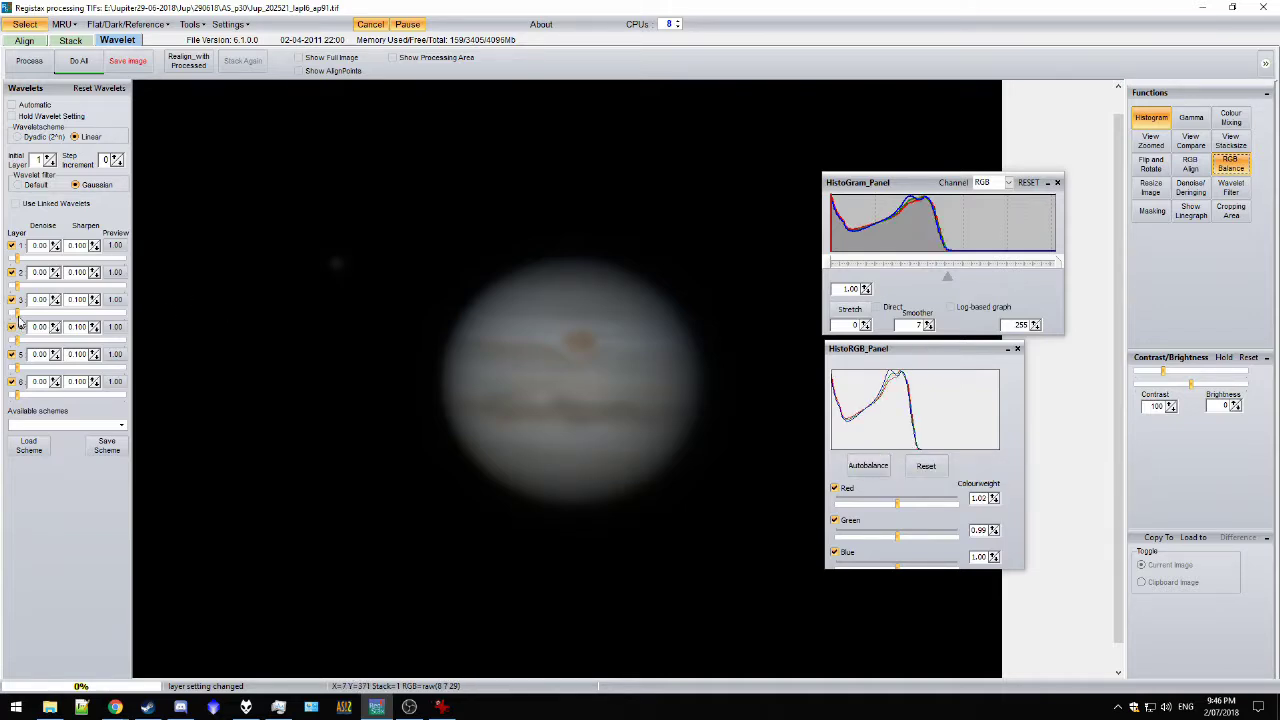
pyautogui.click(38, 137)
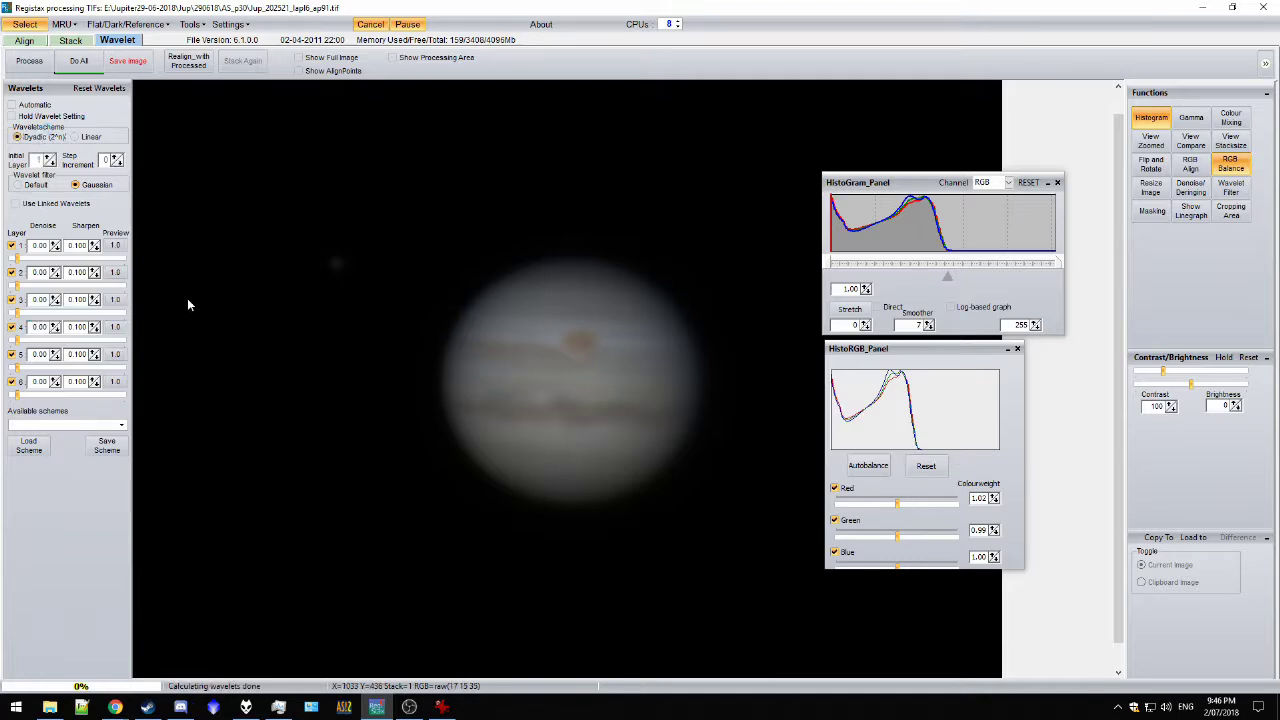
pyautogui.moveTo(17, 315); pyautogui.dragTo(92, 315)
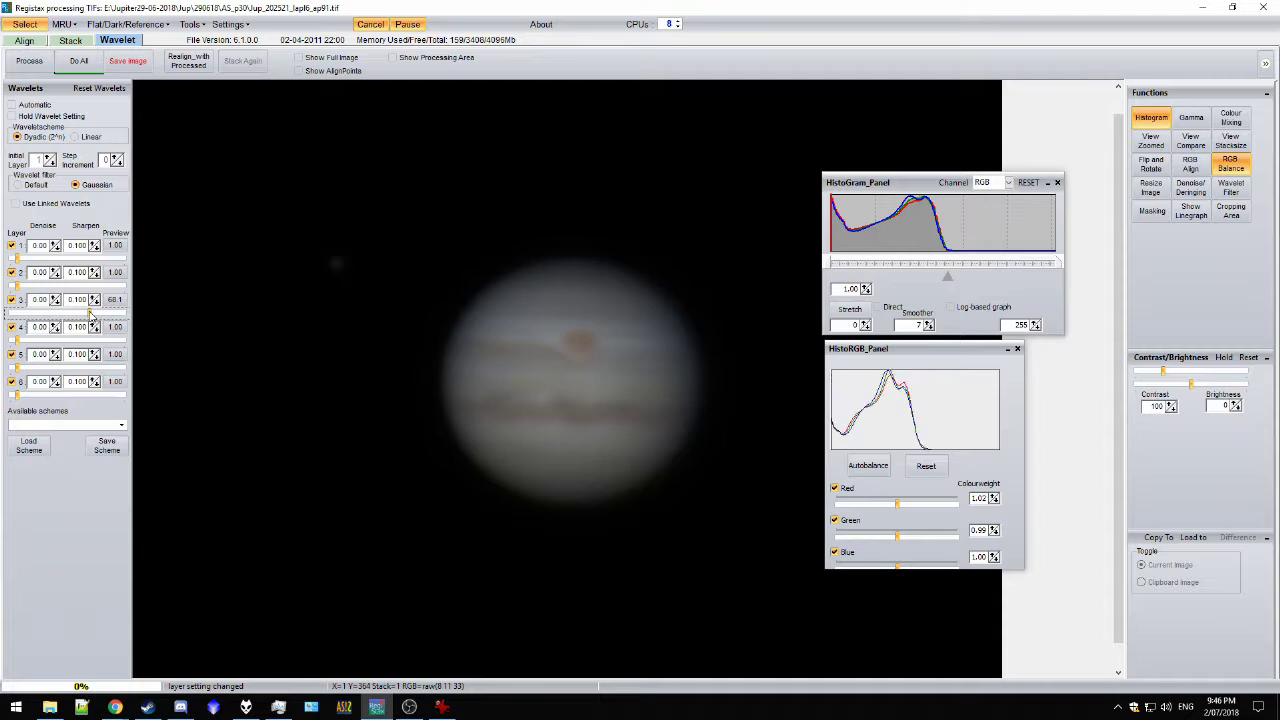
pyautogui.moveTo(18, 287); pyautogui.dragTo(42, 287)
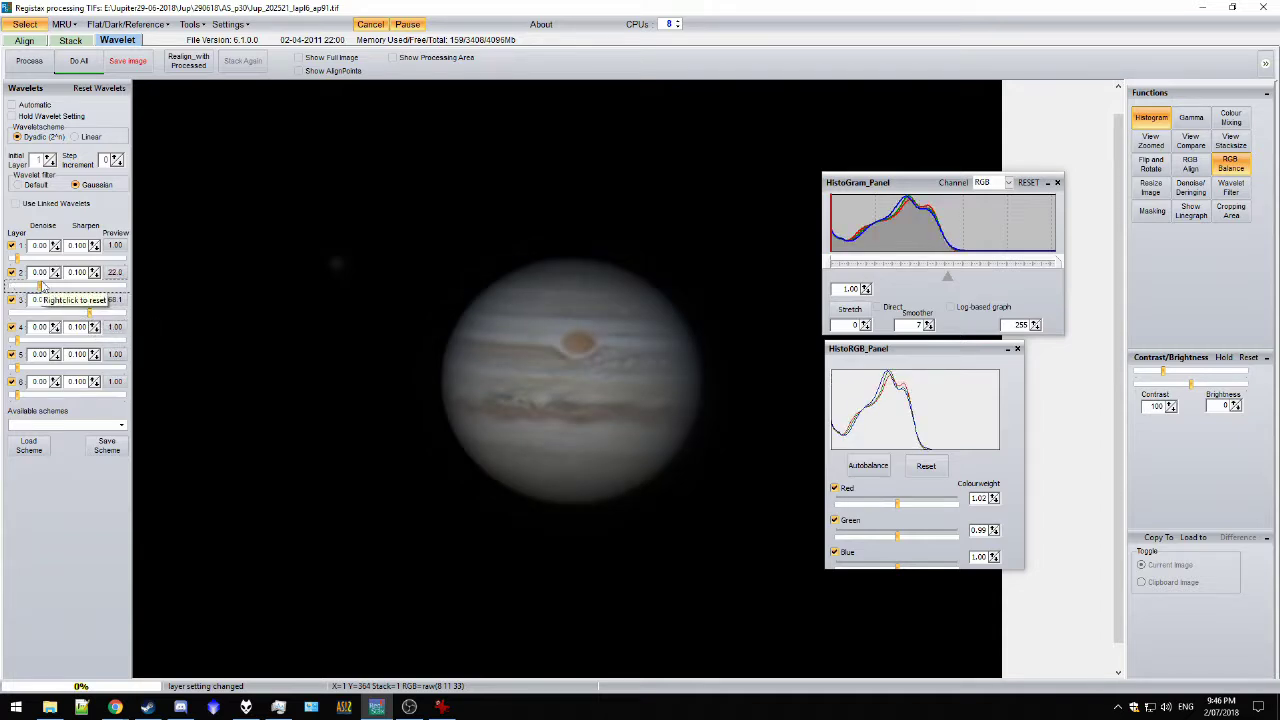
# Step: Display the histogram as a log-based graph and stretch it in two passes to upper limits of 211 and 197
pyautogui.moveTo(898, 187); pyautogui.dragTo(895, 186)
pyautogui.click(948, 305)
pyautogui.moveTo(1050, 262); pyautogui.dragTo(1016, 262)
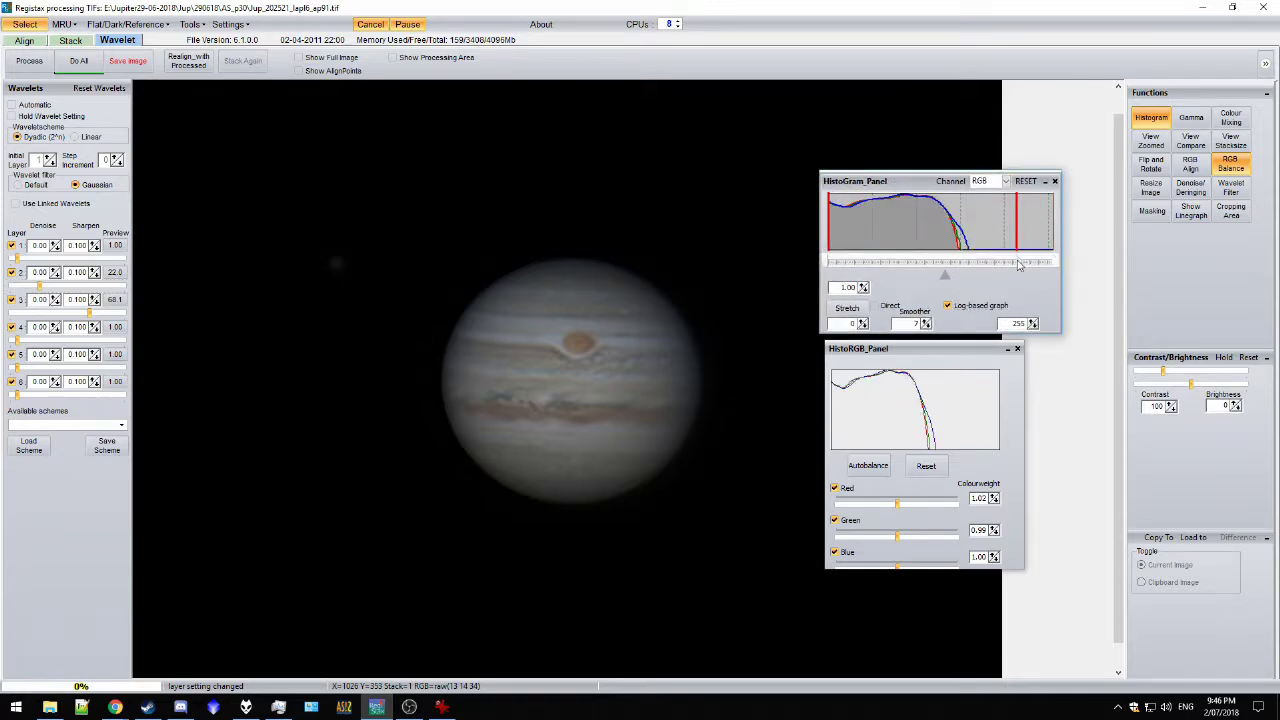
pyautogui.click(847, 308)
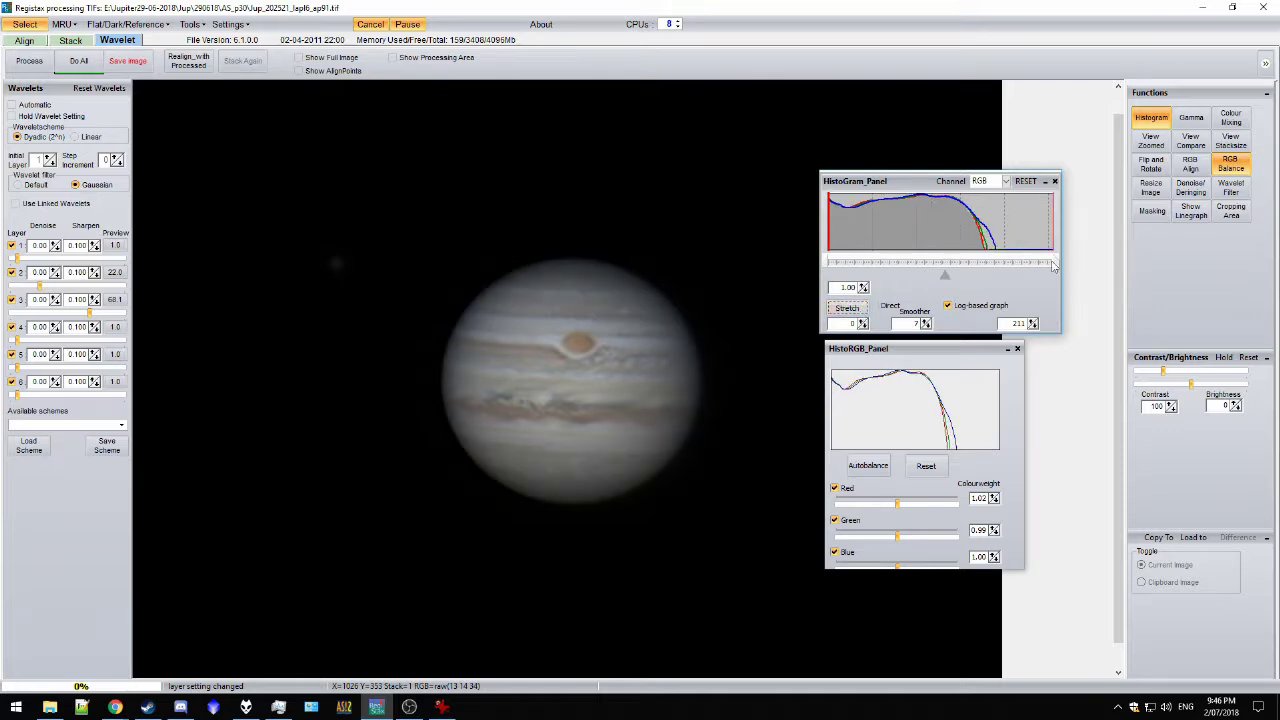
pyautogui.moveTo(1057, 263); pyautogui.dragTo(1041, 263)
pyautogui.click(847, 308)
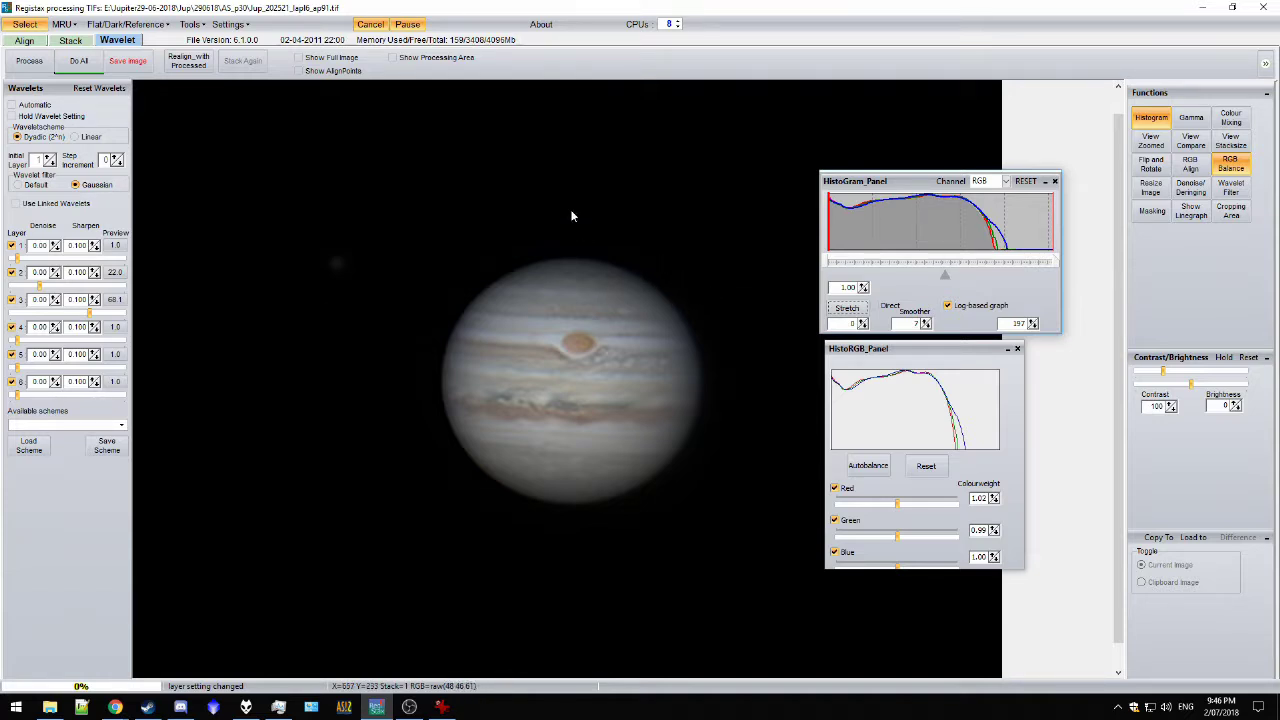
pyautogui.click(201, 27)
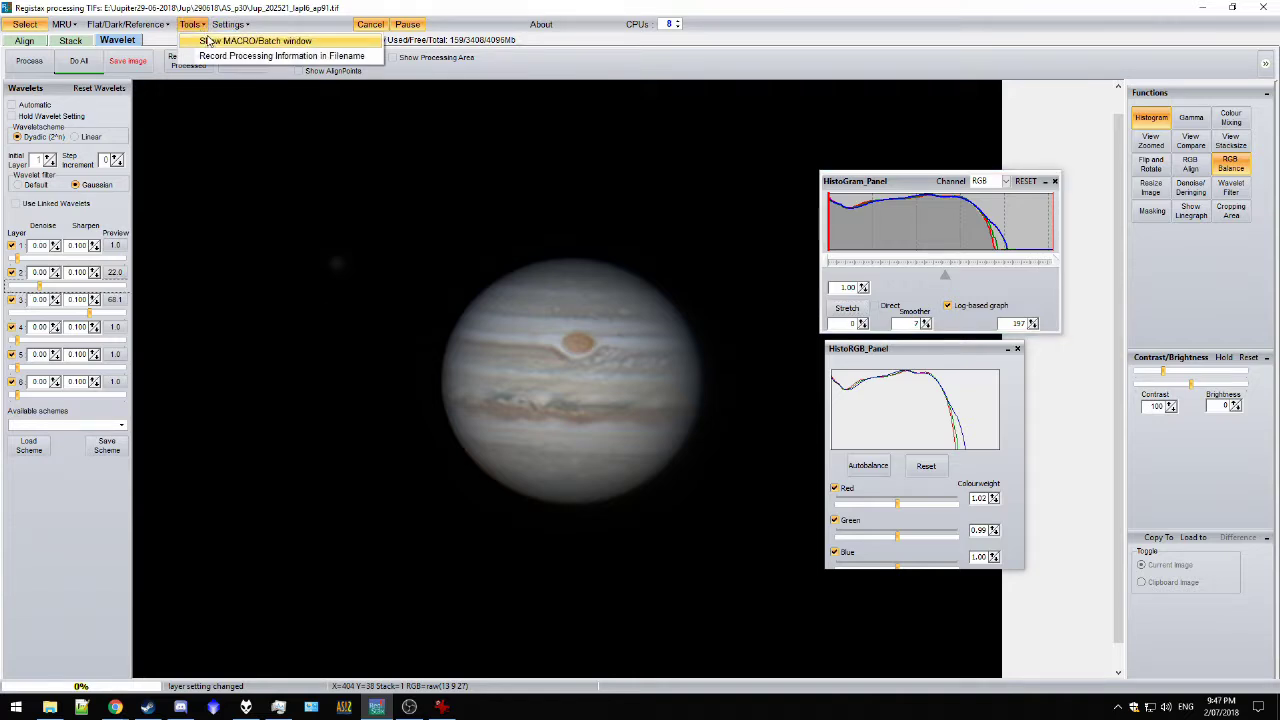
pyautogui.click(207, 40)
pyautogui.moveTo(590, 318); pyautogui.dragTo(434, 129)
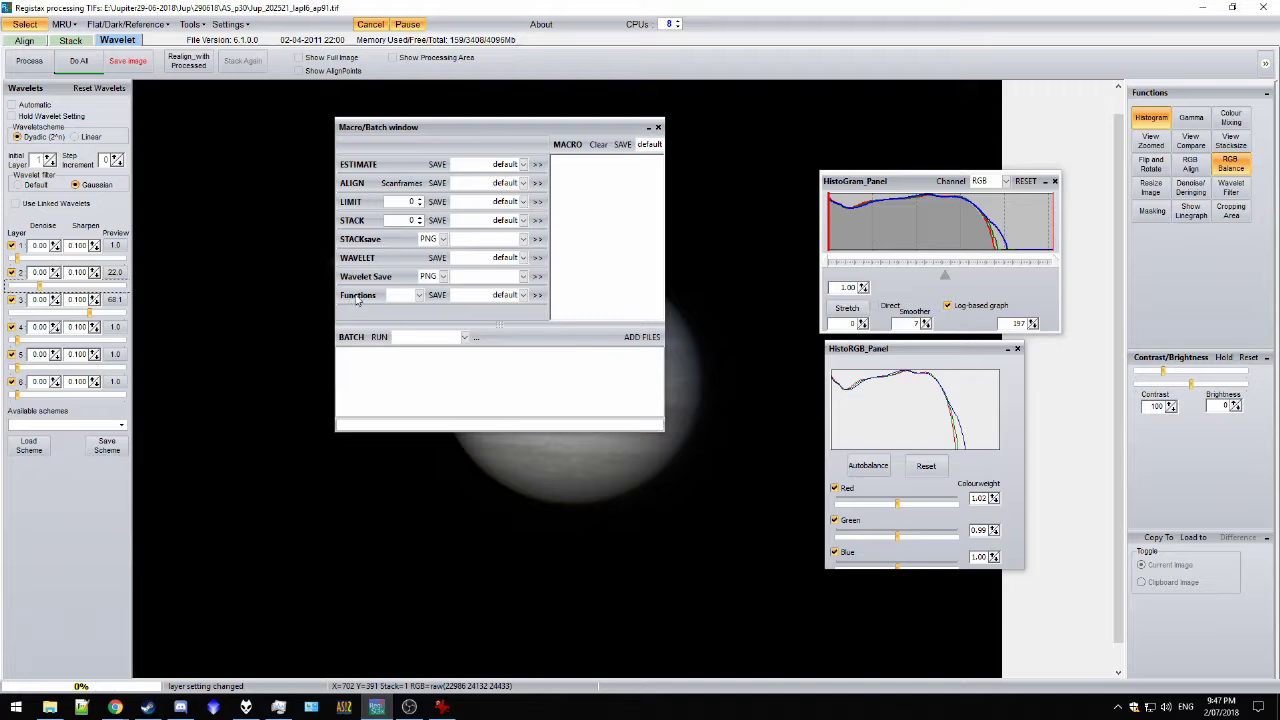
pyautogui.click(658, 127)
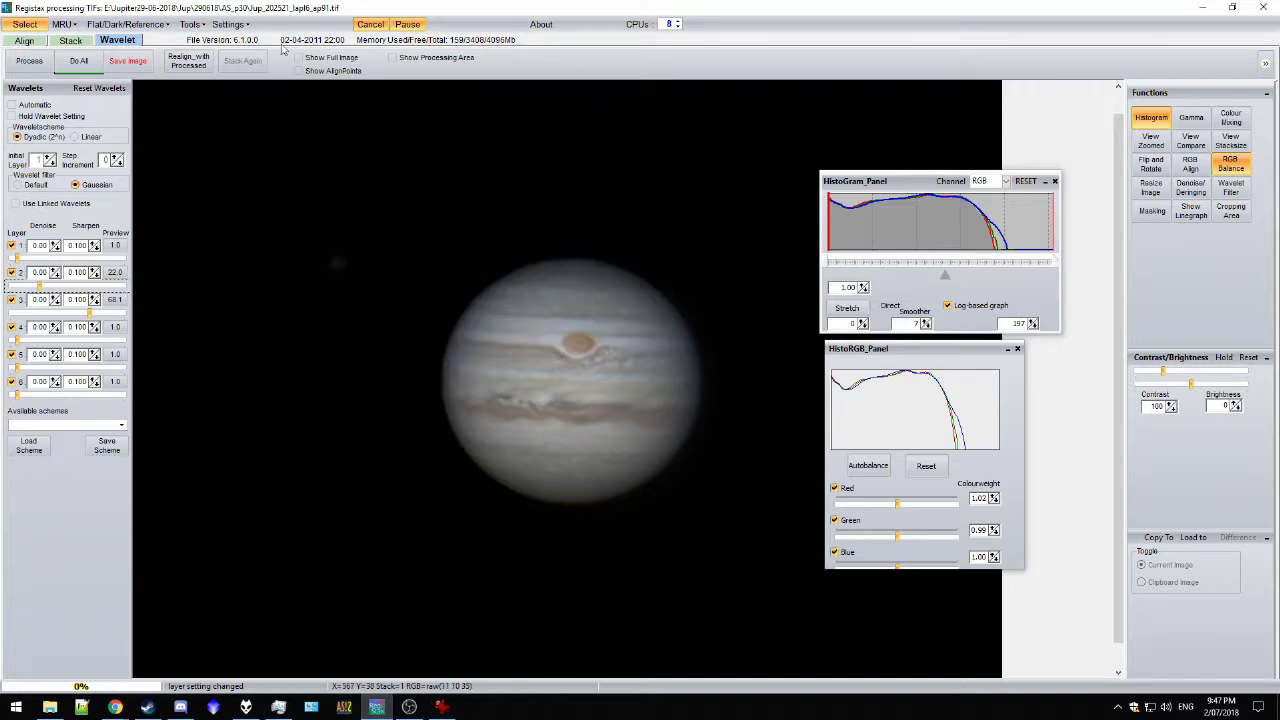
pyautogui.click(229, 24)
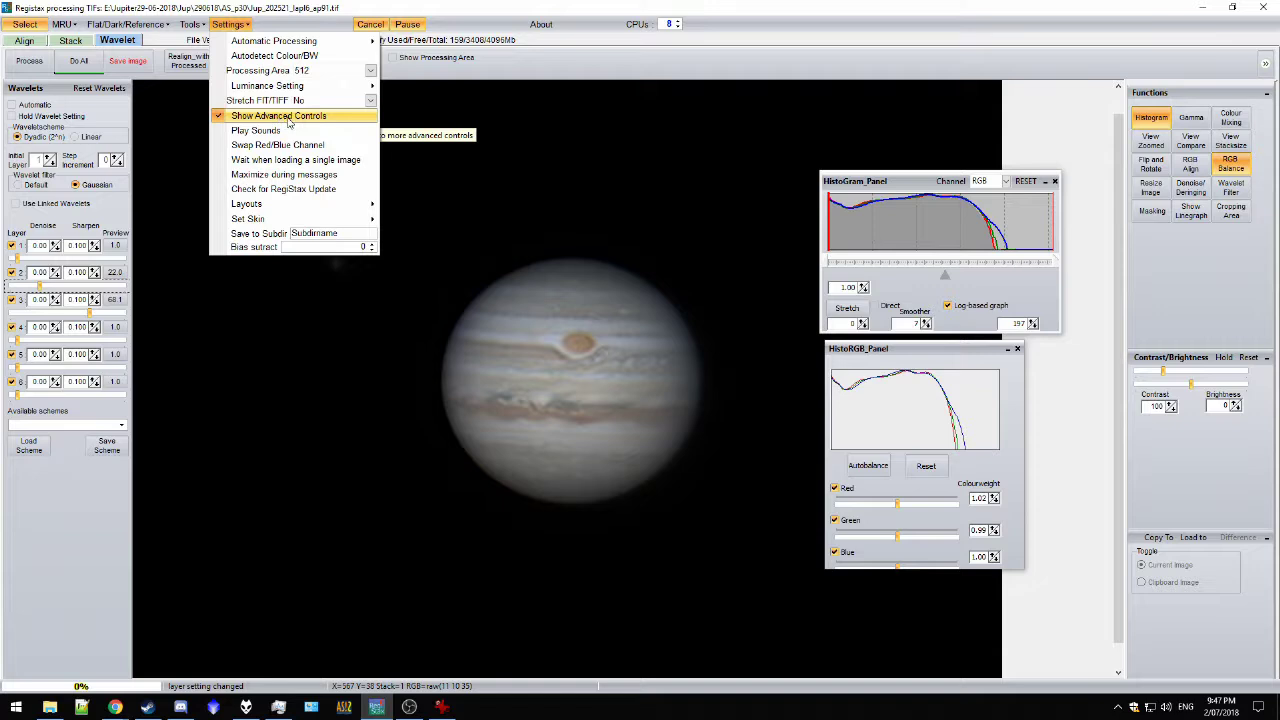
# Step: Show the Macro/Batch window and move it beside Jupiter so that the planet stays uncovered
pyautogui.moveTo(190, 24)
pyautogui.click(215, 42)
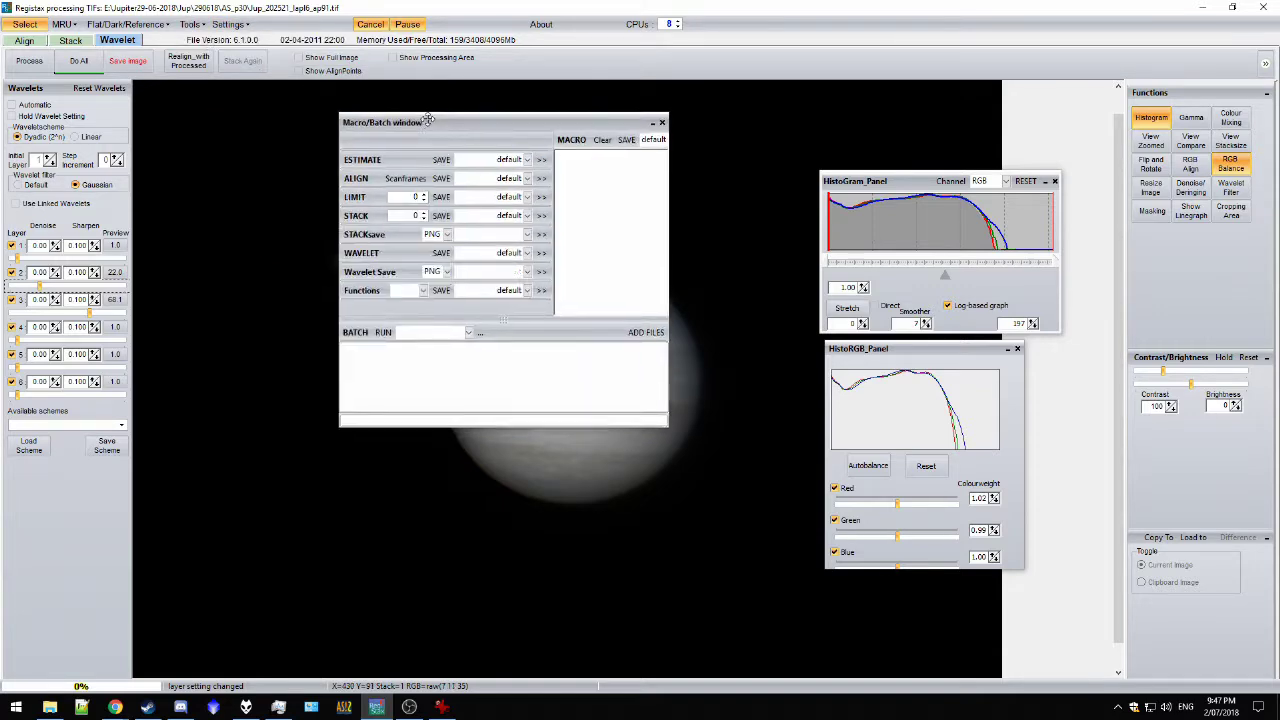
pyautogui.moveTo(428, 121); pyautogui.dragTo(474, 115)
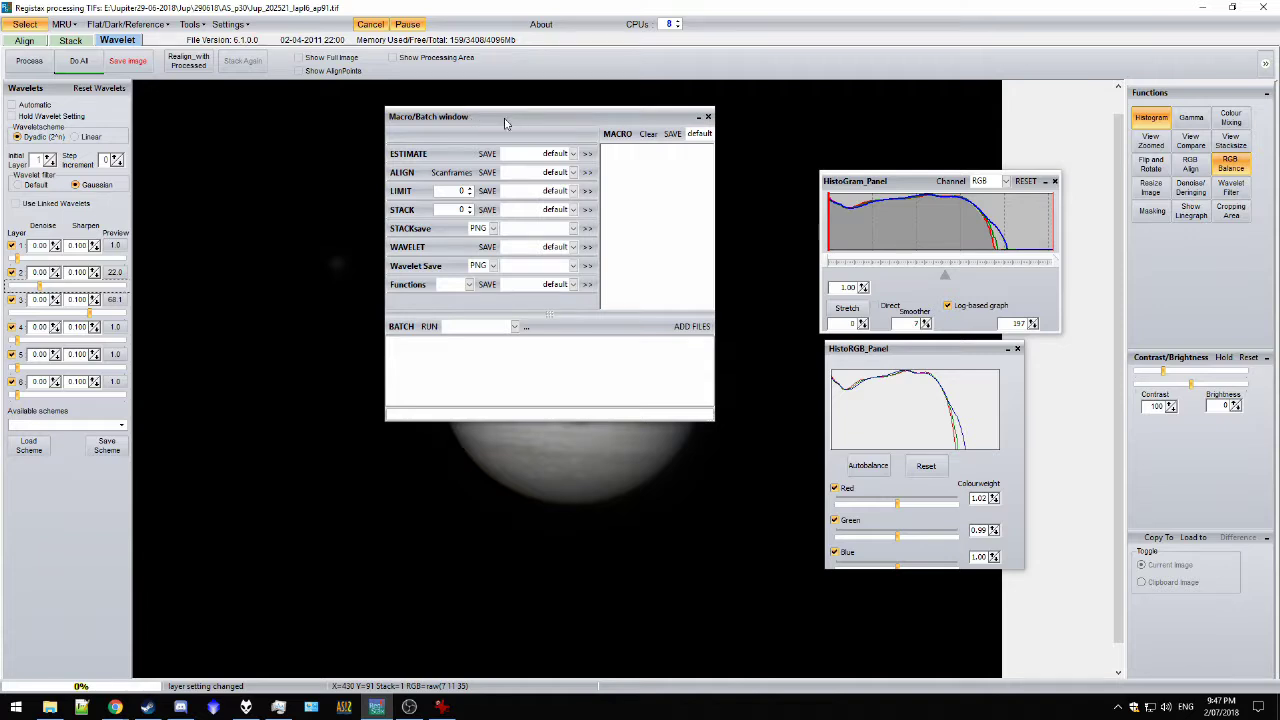
pyautogui.moveTo(505, 116); pyautogui.dragTo(535, 146)
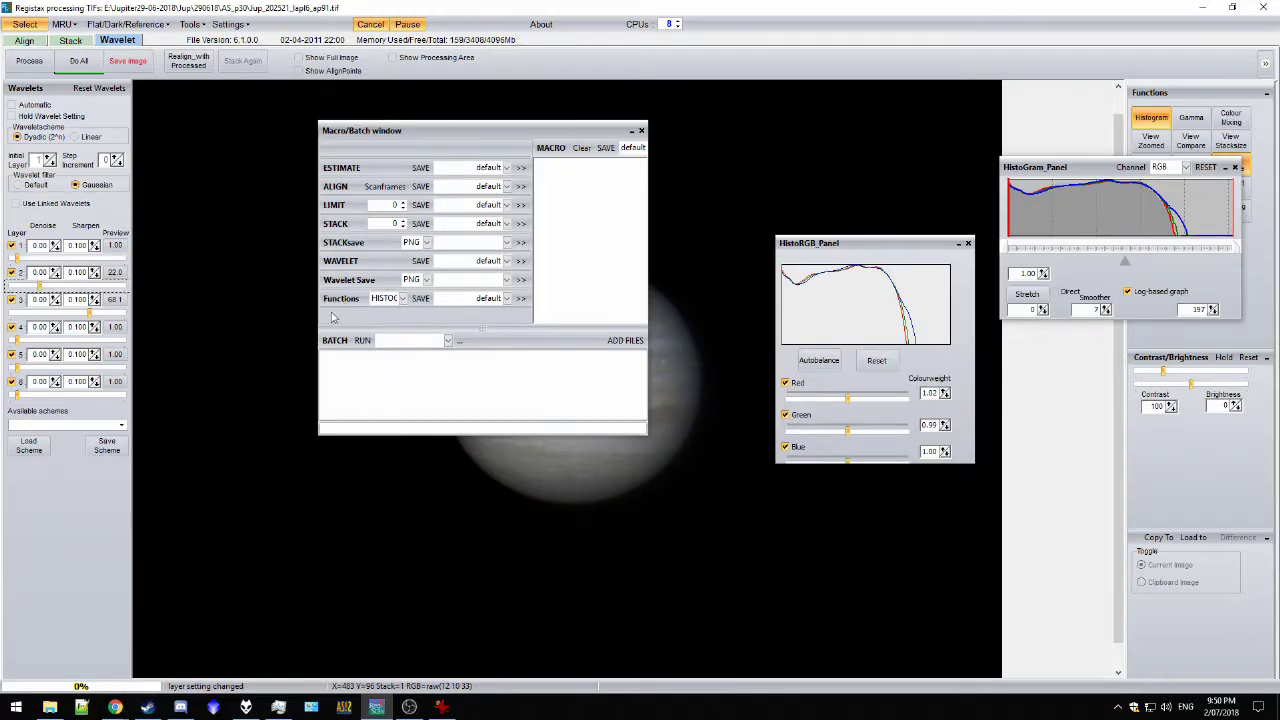
pyautogui.moveTo(505, 142); pyautogui.dragTo(274, 139)
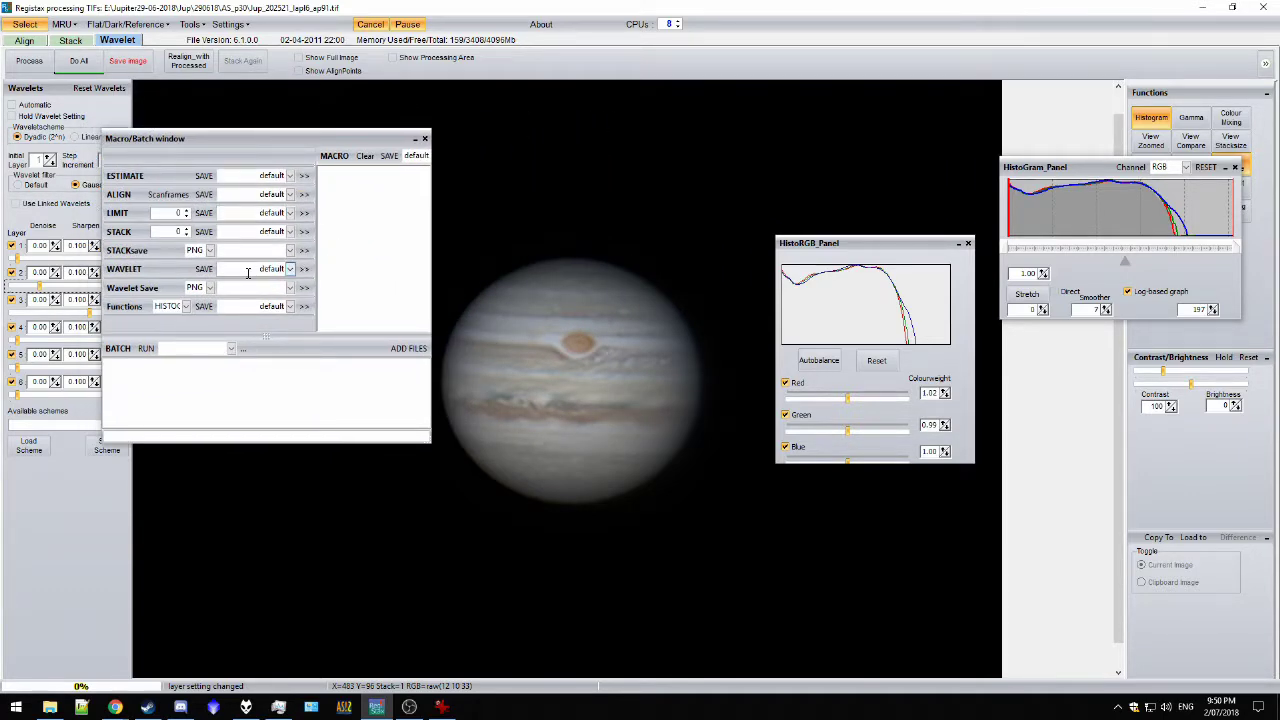
# Step: Add the RGBBALANCE function and the default wavelet setting to the macro as its first two actions
pyautogui.moveTo(341, 148); pyautogui.dragTo(349, 116)
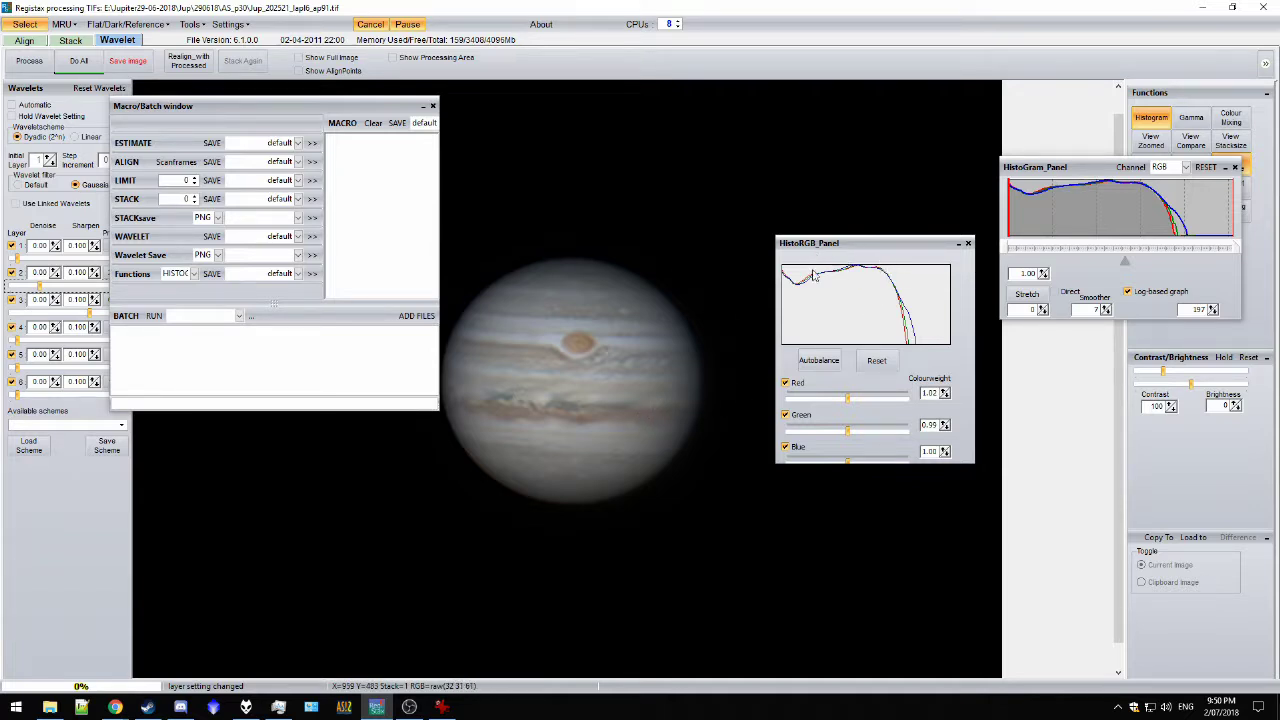
pyautogui.click(194, 274)
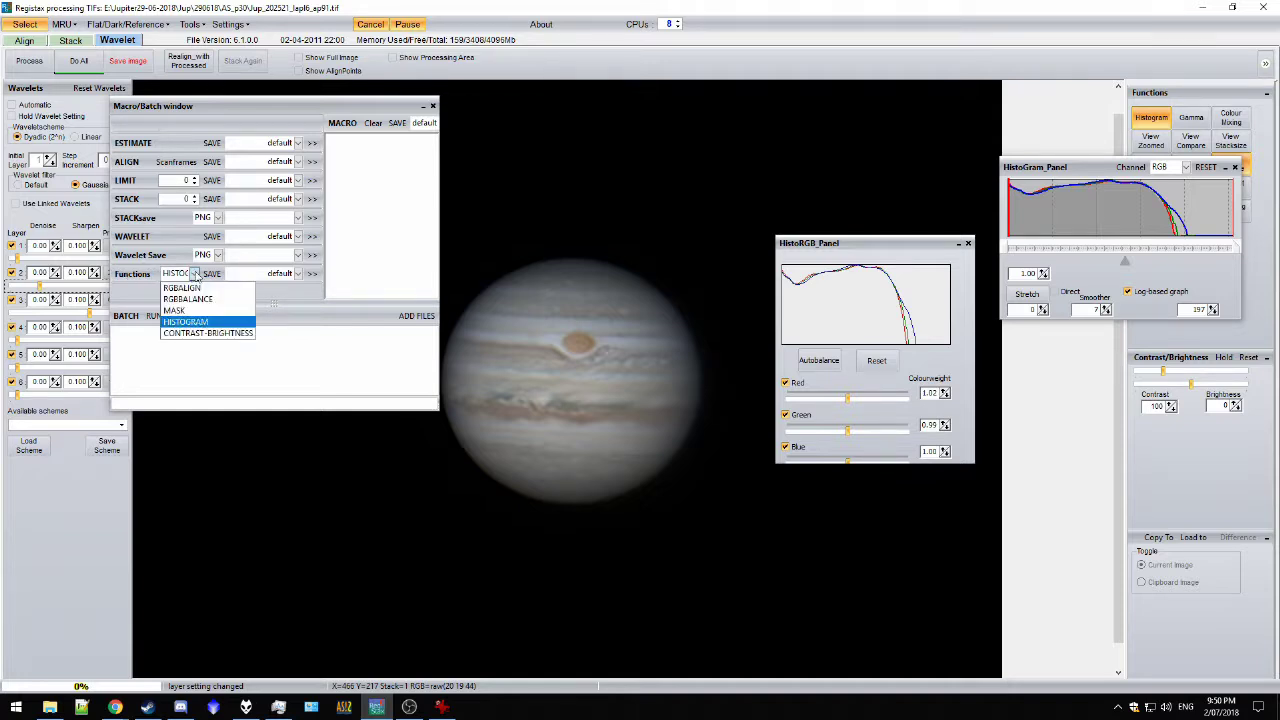
pyautogui.click(190, 298)
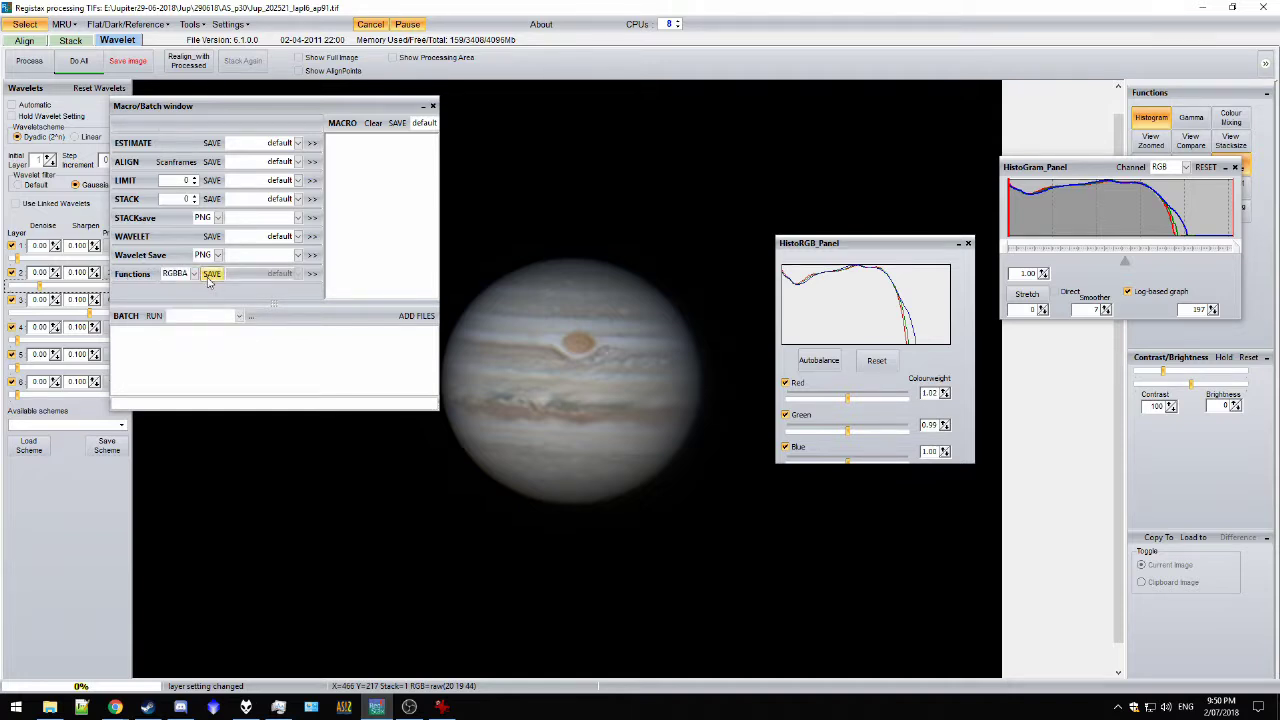
pyautogui.click(312, 274)
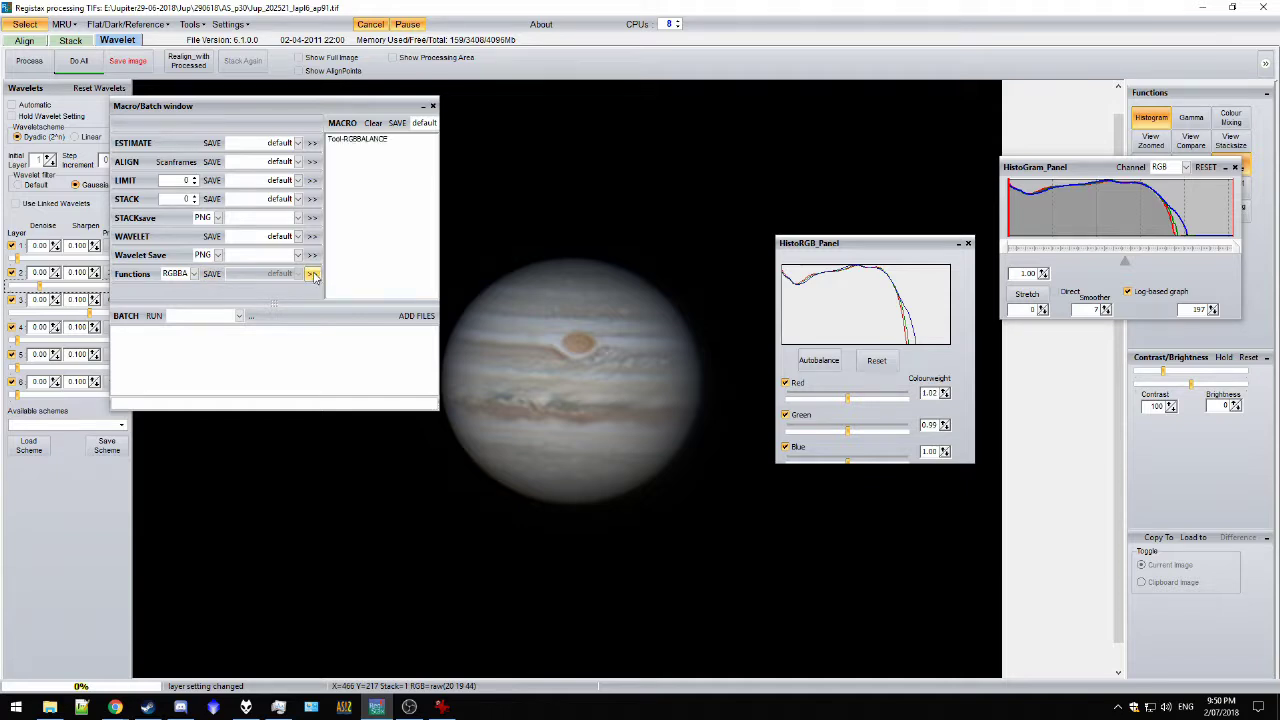
pyautogui.moveTo(336, 113); pyautogui.dragTo(571, 126)
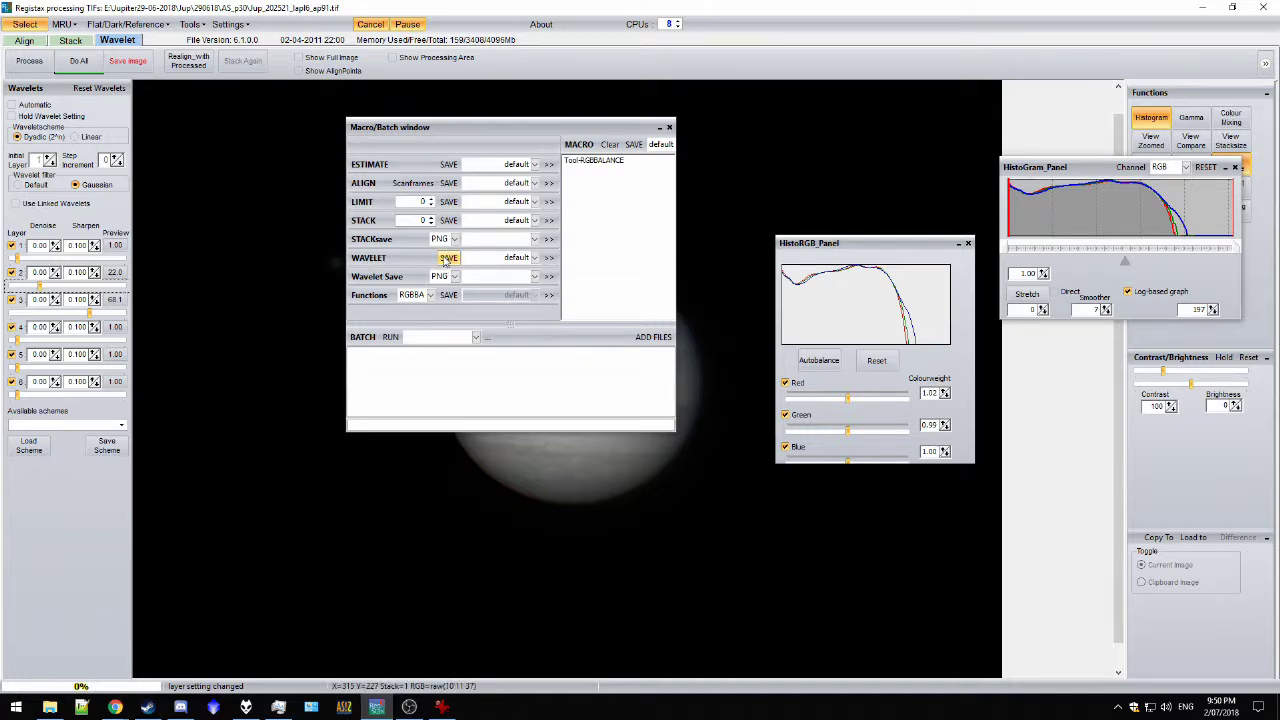
pyautogui.click(548, 257)
# Step: Add the HISTOGRAM function with its default setting to the macro after the wavelet action
pyautogui.moveTo(585, 135); pyautogui.dragTo(576, 197)
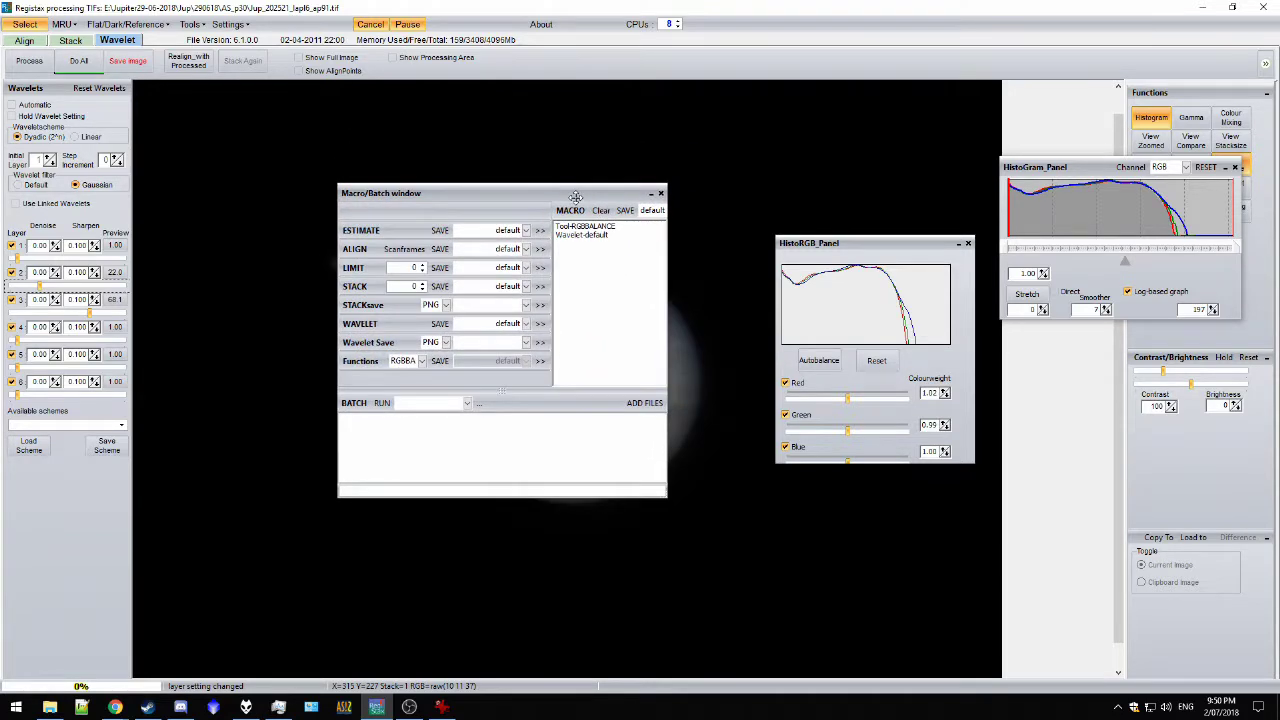
pyautogui.moveTo(1036, 167); pyautogui.dragTo(781, 146)
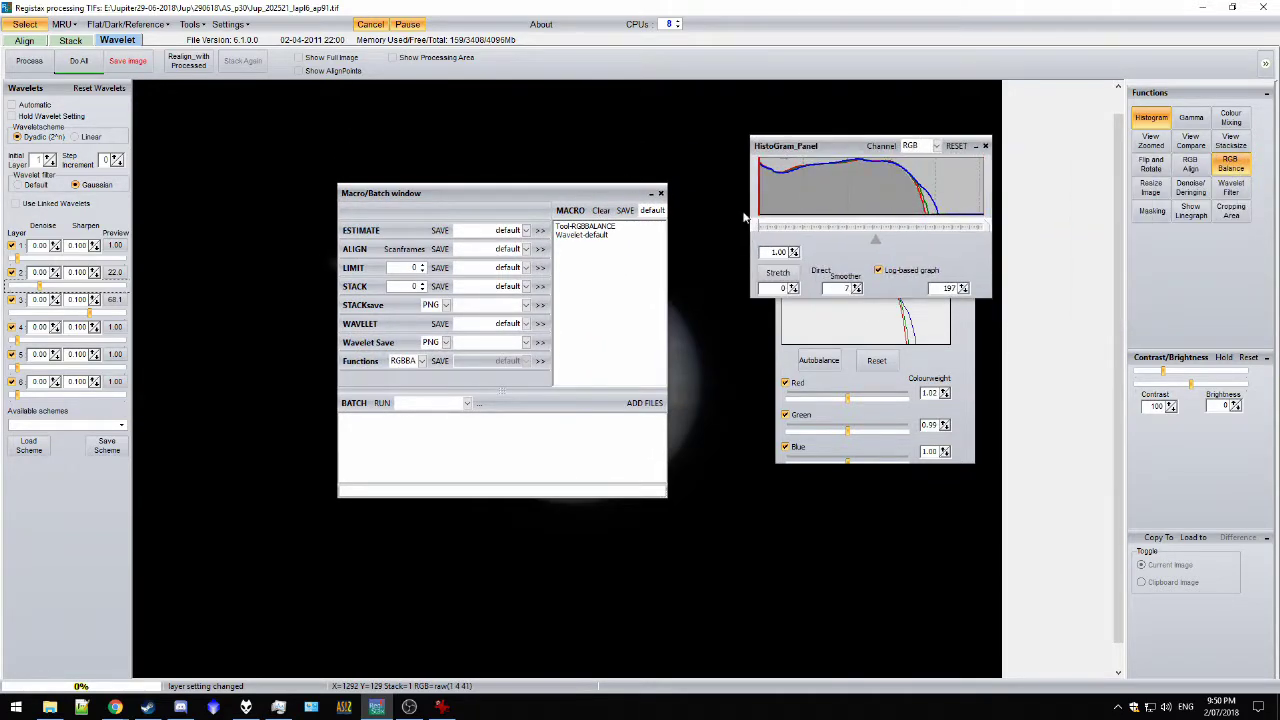
pyautogui.click(421, 361)
pyautogui.click(421, 362)
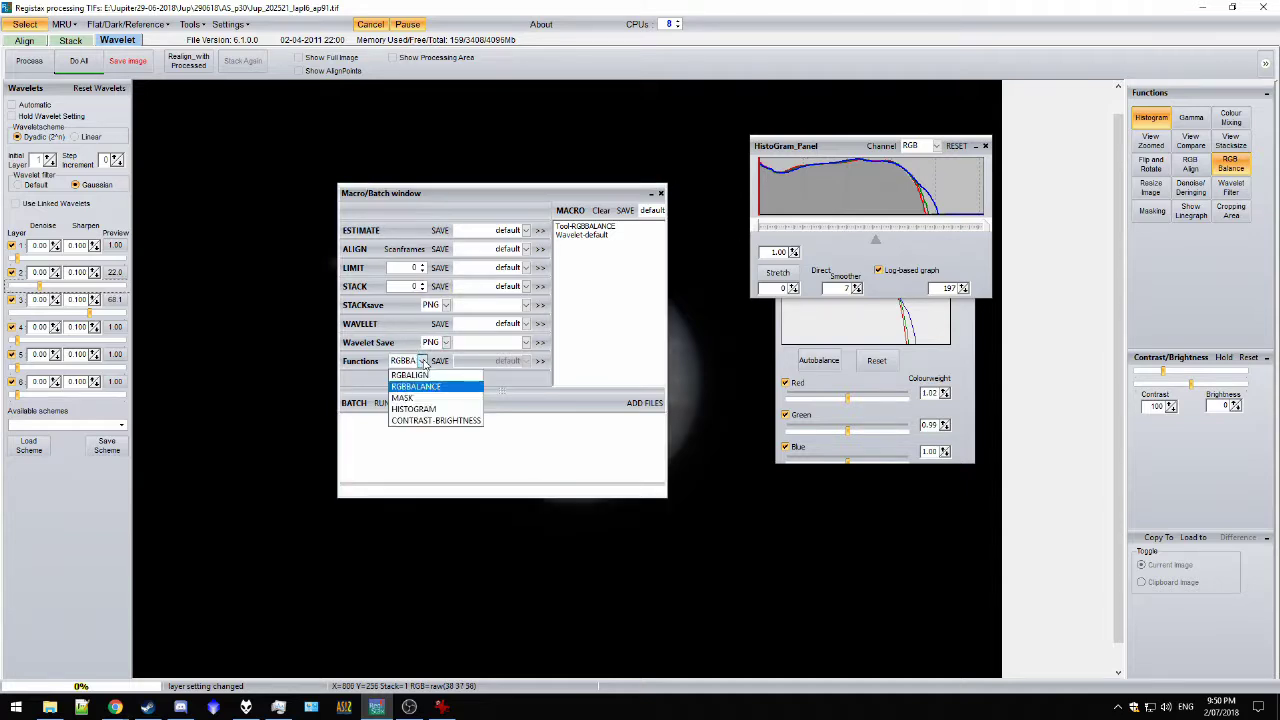
pyautogui.click(415, 413)
pyautogui.click(540, 361)
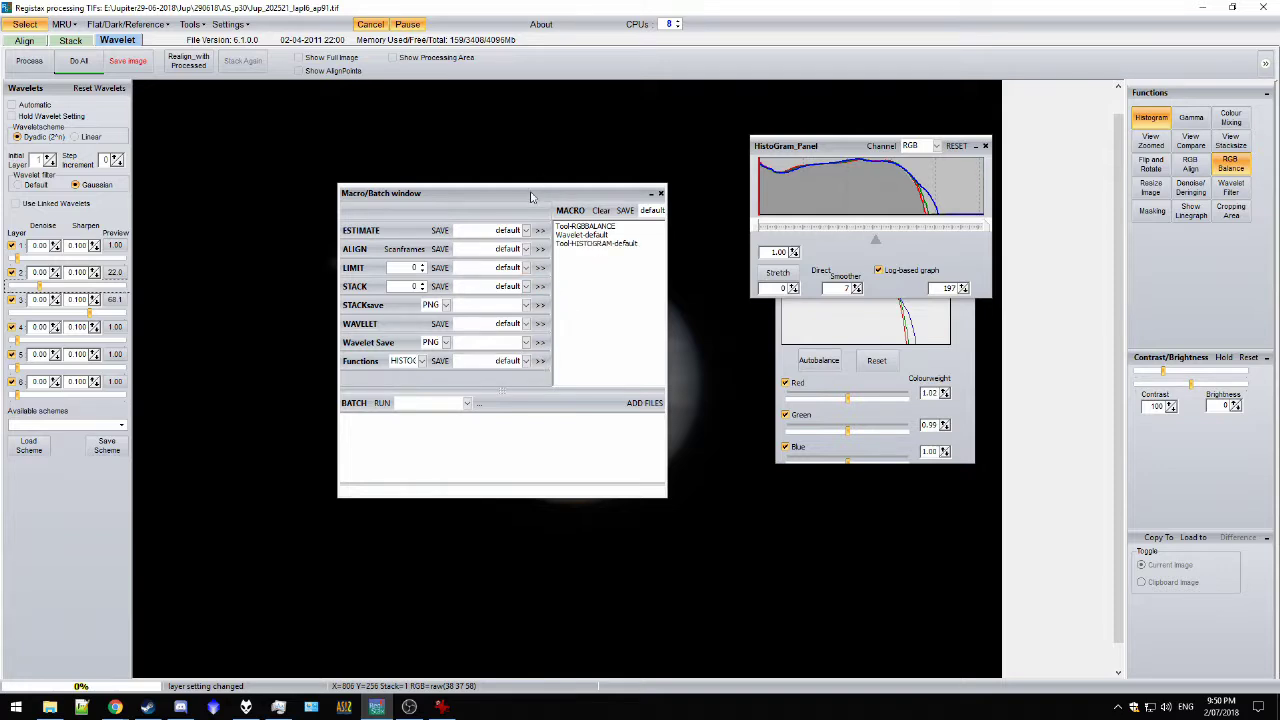
# Step: Add a Wavelet Save action in PNG format to the end of the macro
pyautogui.moveTo(528, 193); pyautogui.dragTo(601, 208)
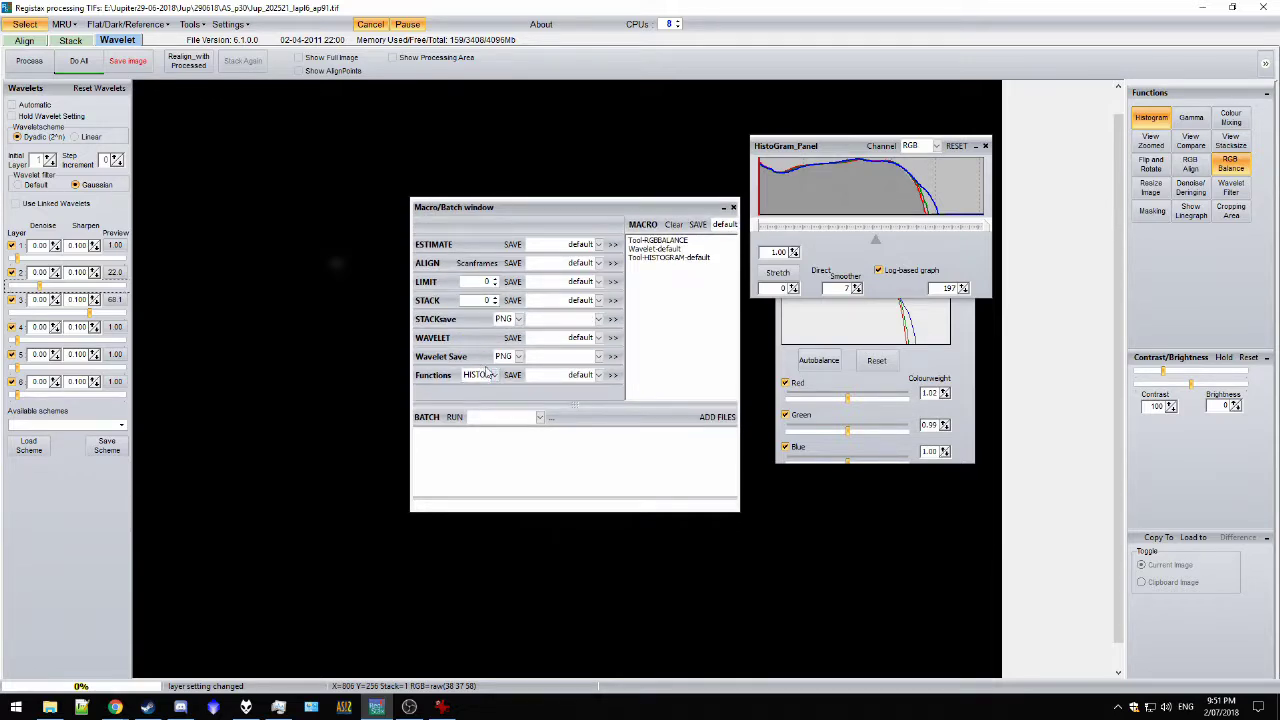
pyautogui.moveTo(555, 207); pyautogui.dragTo(521, 203)
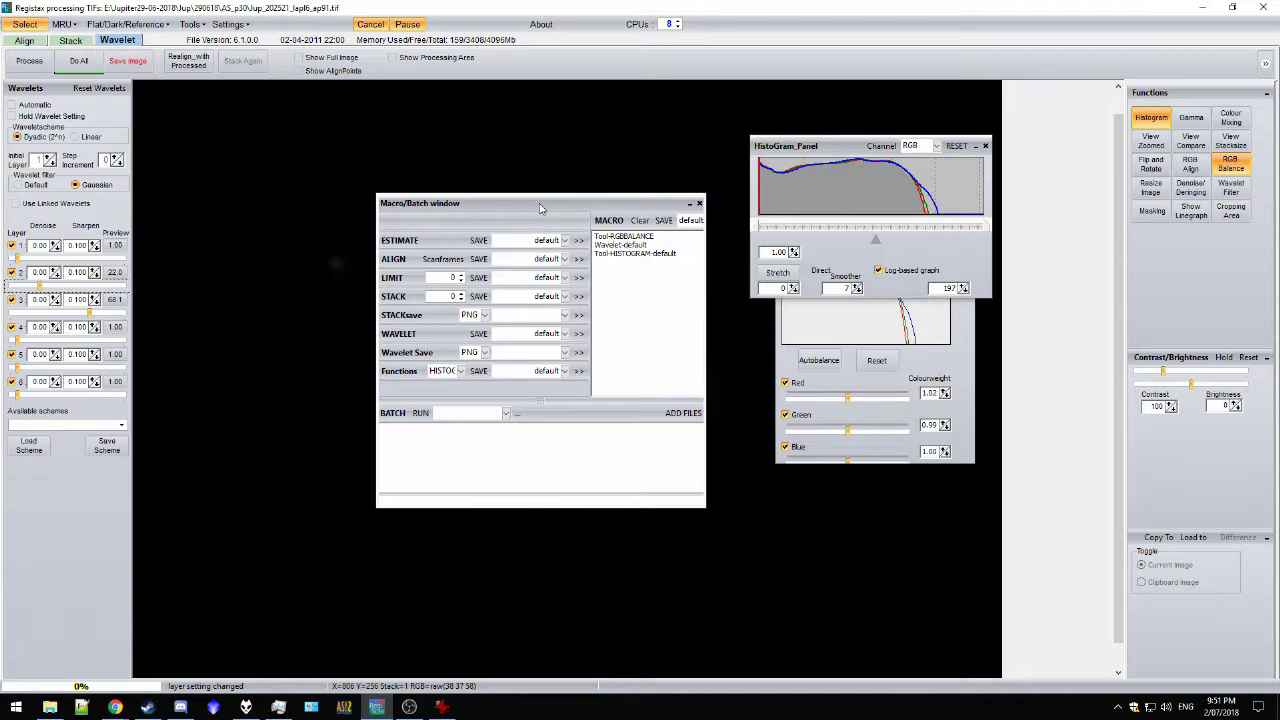
pyautogui.moveTo(538, 208); pyautogui.dragTo(565, 135)
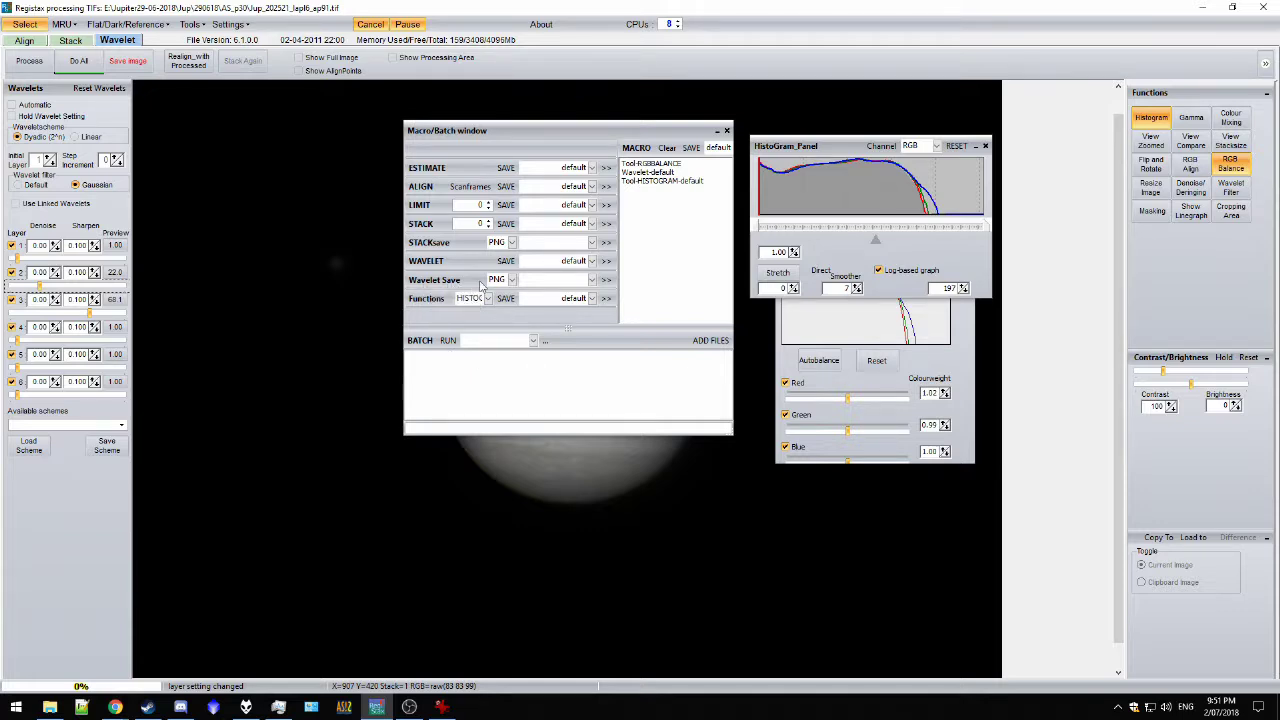
pyautogui.click(511, 280)
pyautogui.click(515, 291)
pyautogui.click(513, 280)
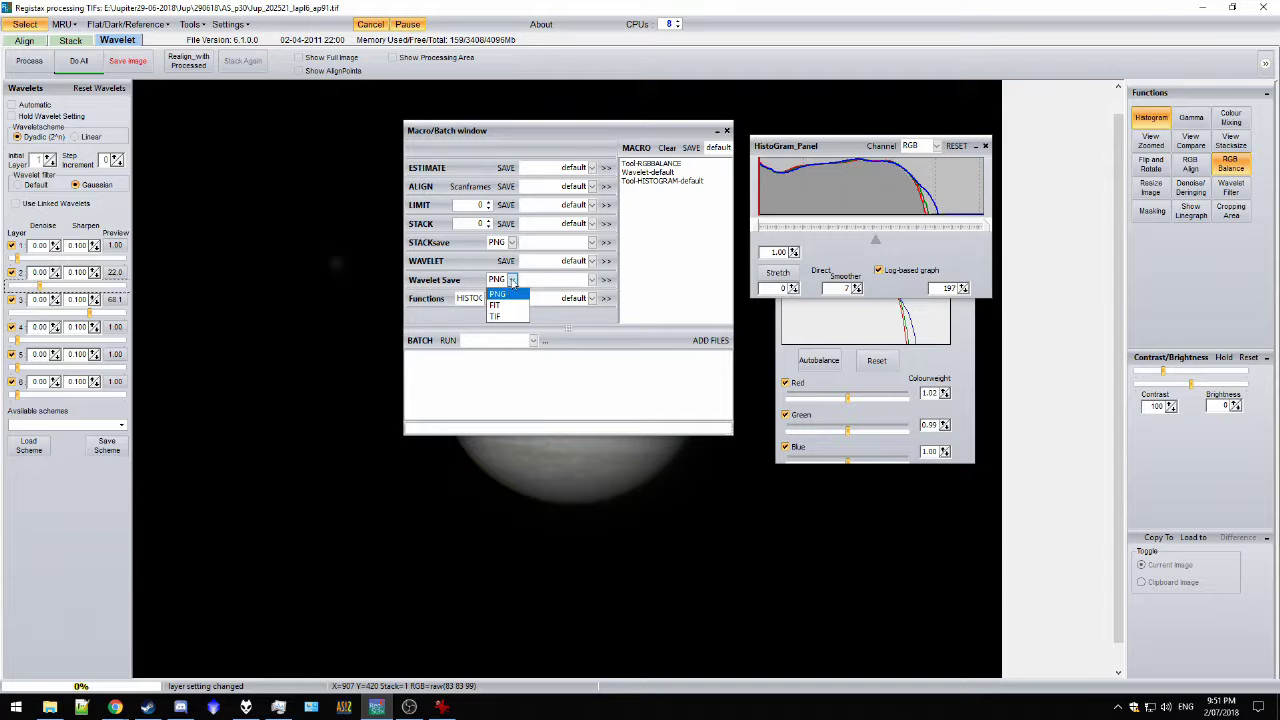
pyautogui.click(501, 293)
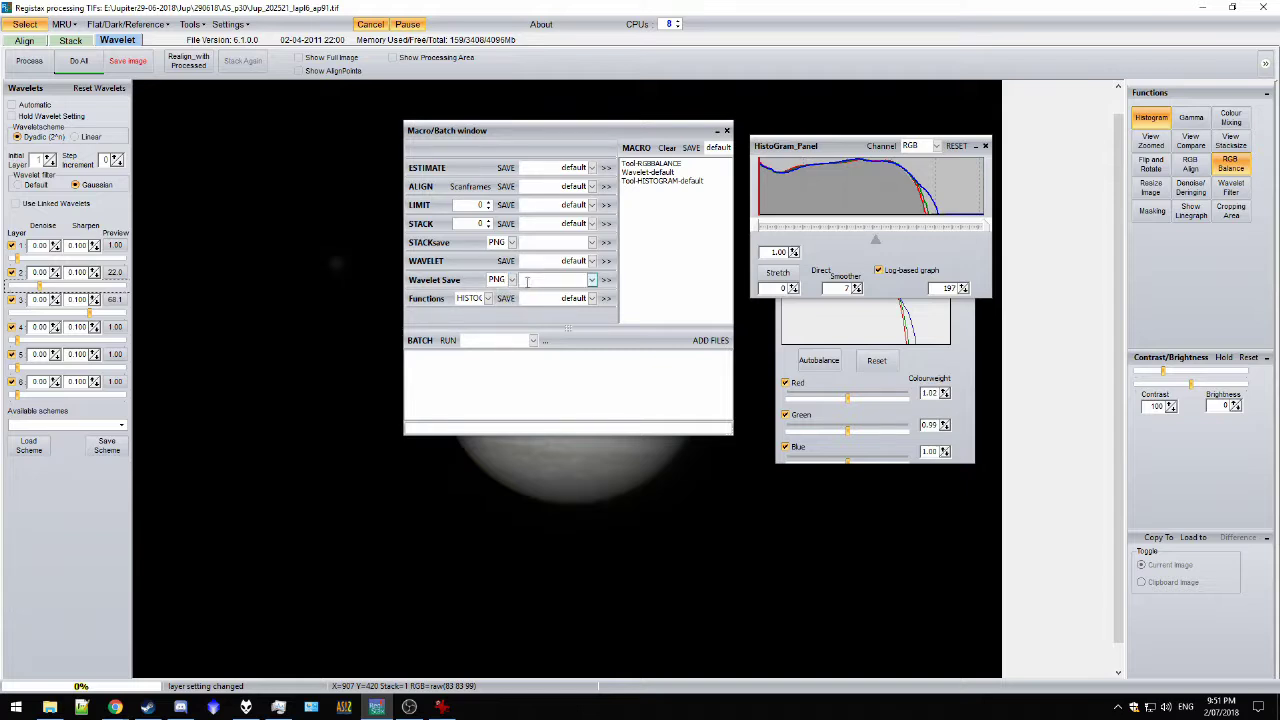
pyautogui.click(606, 279)
# Step: Start adding files to the batch and browse to the AS_p30 folder inside E:\Jupiter29-06-2018\Jup\290618
pyautogui.click(703, 342)
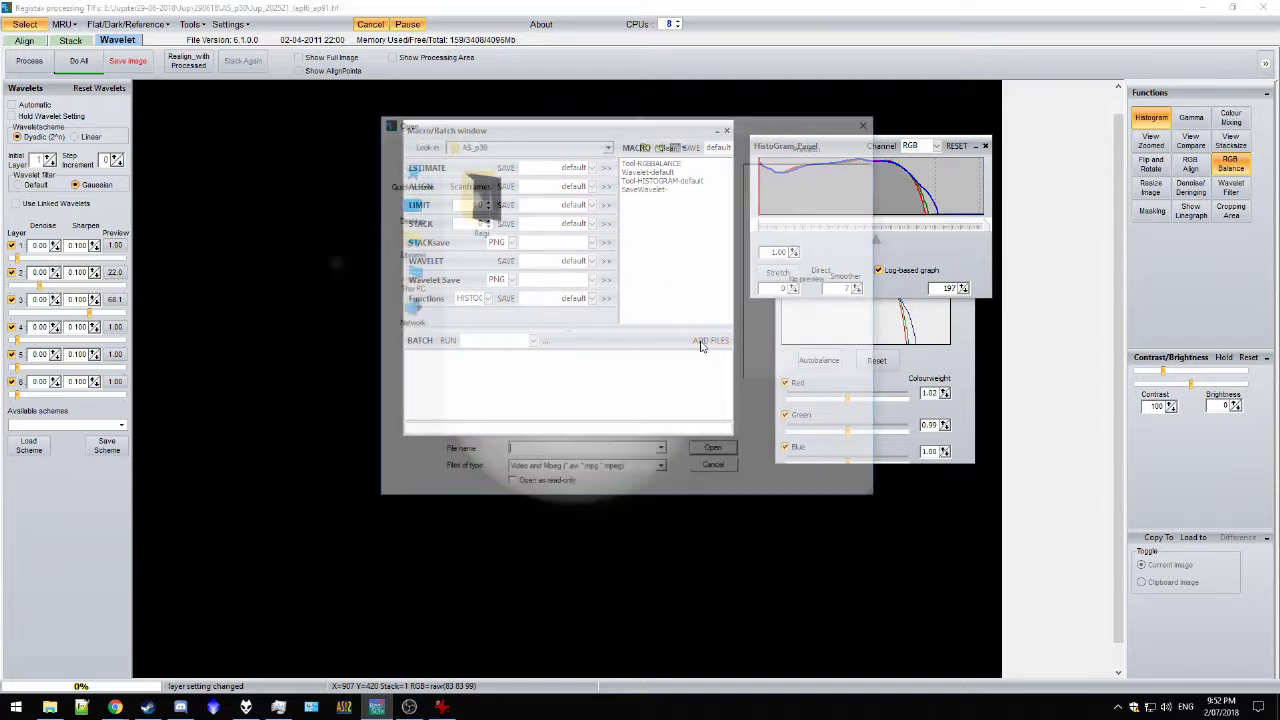
pyautogui.write('E:\\Jupiter29-06-2018\\Jup\\290618')
pyautogui.press('Return')
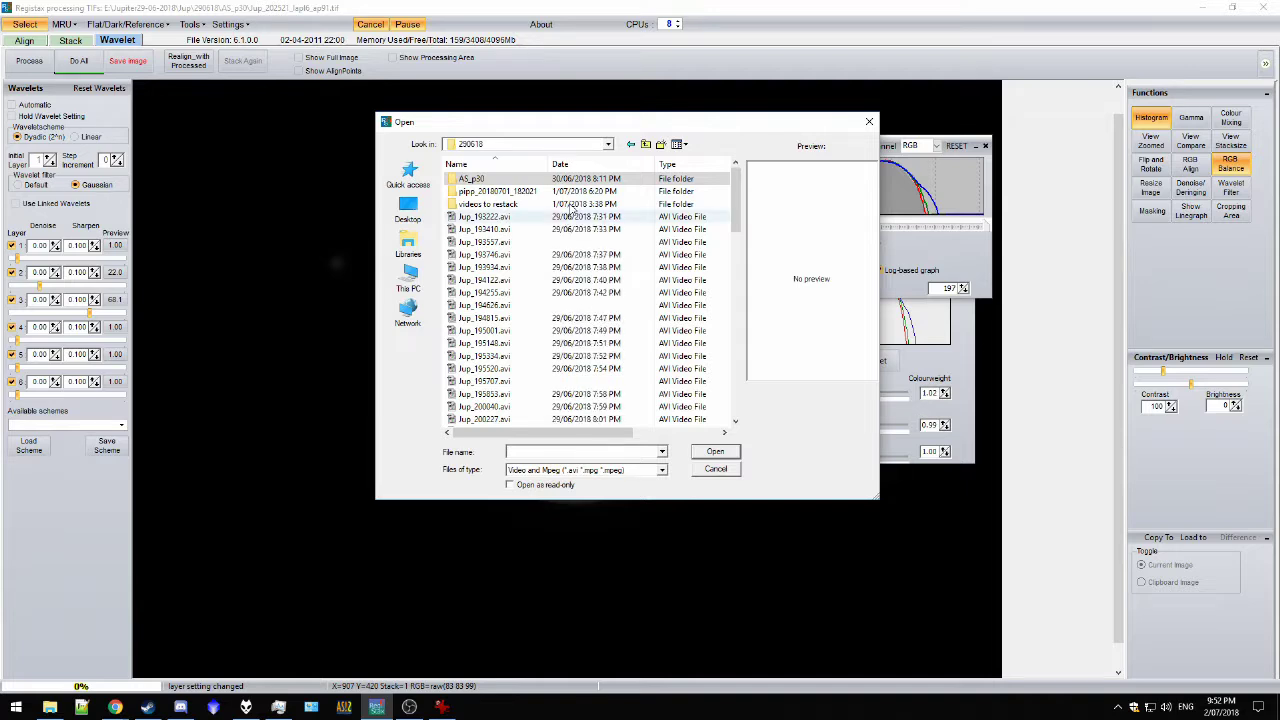
pyautogui.doubleClick(504, 181)
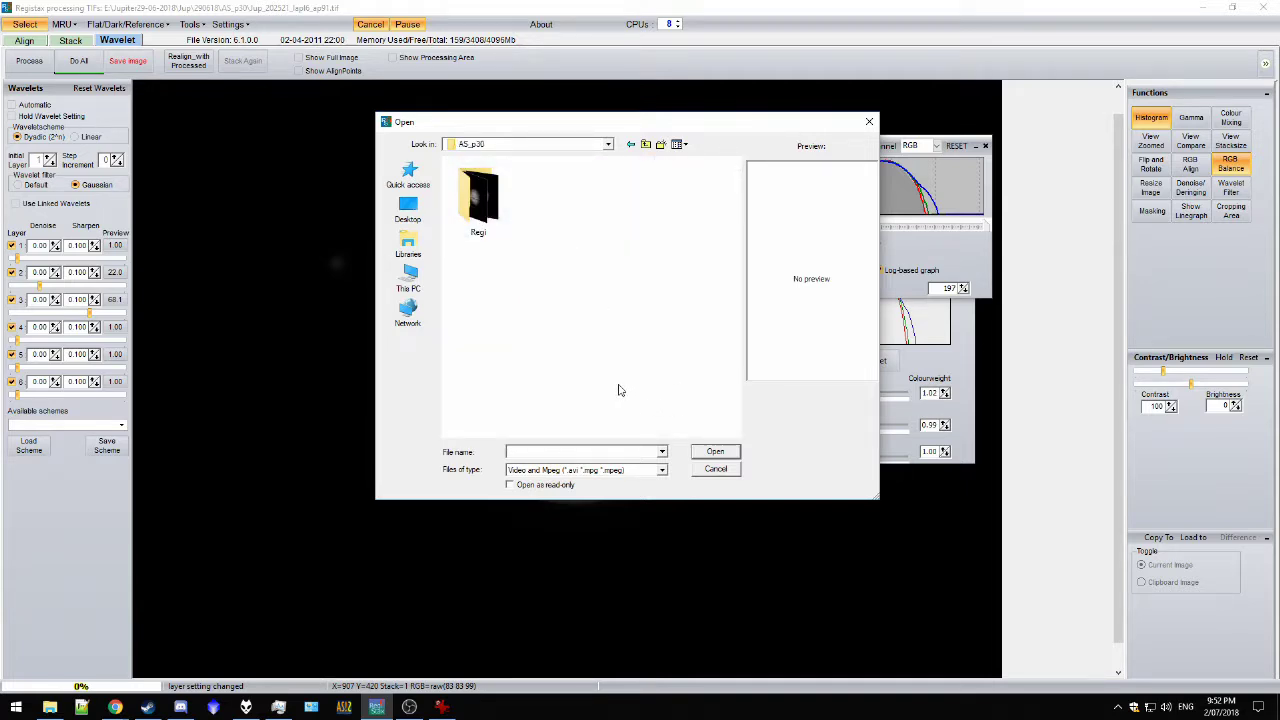
# Step: List the TIF stacks in the AS_p30 folder by filtering with a wildcard file name
pyautogui.click(612, 469)
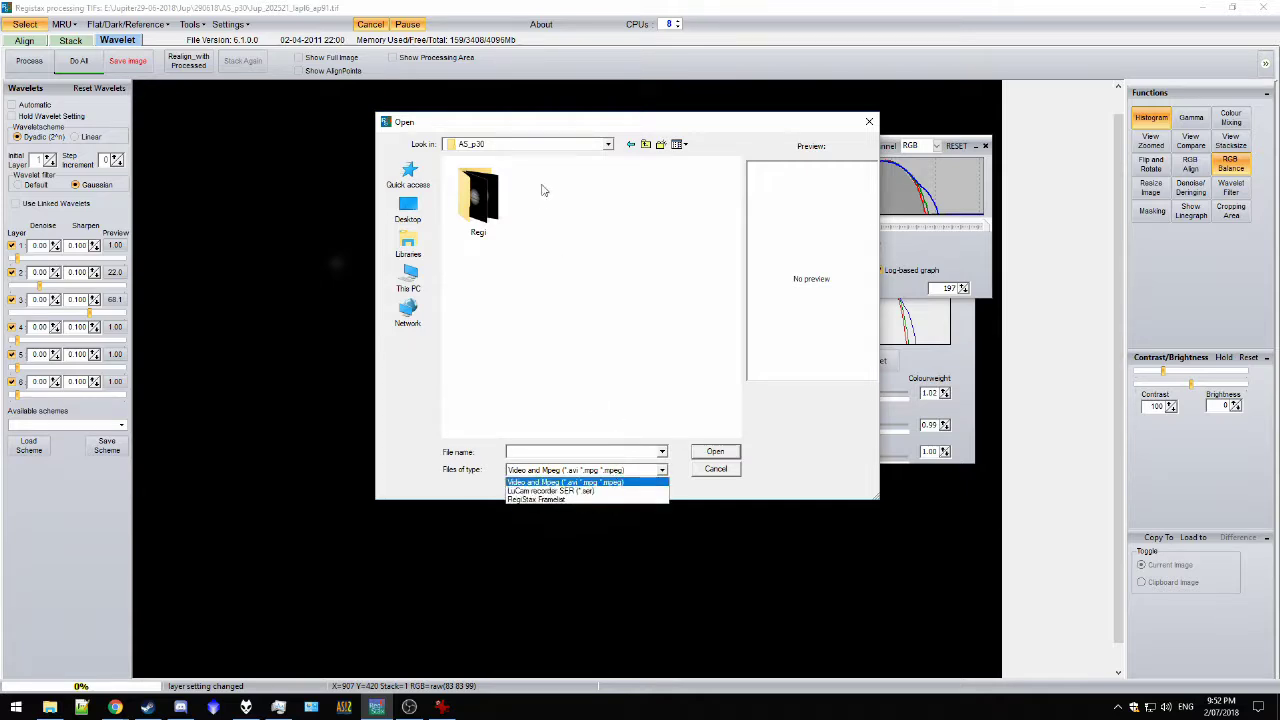
pyautogui.click(610, 163)
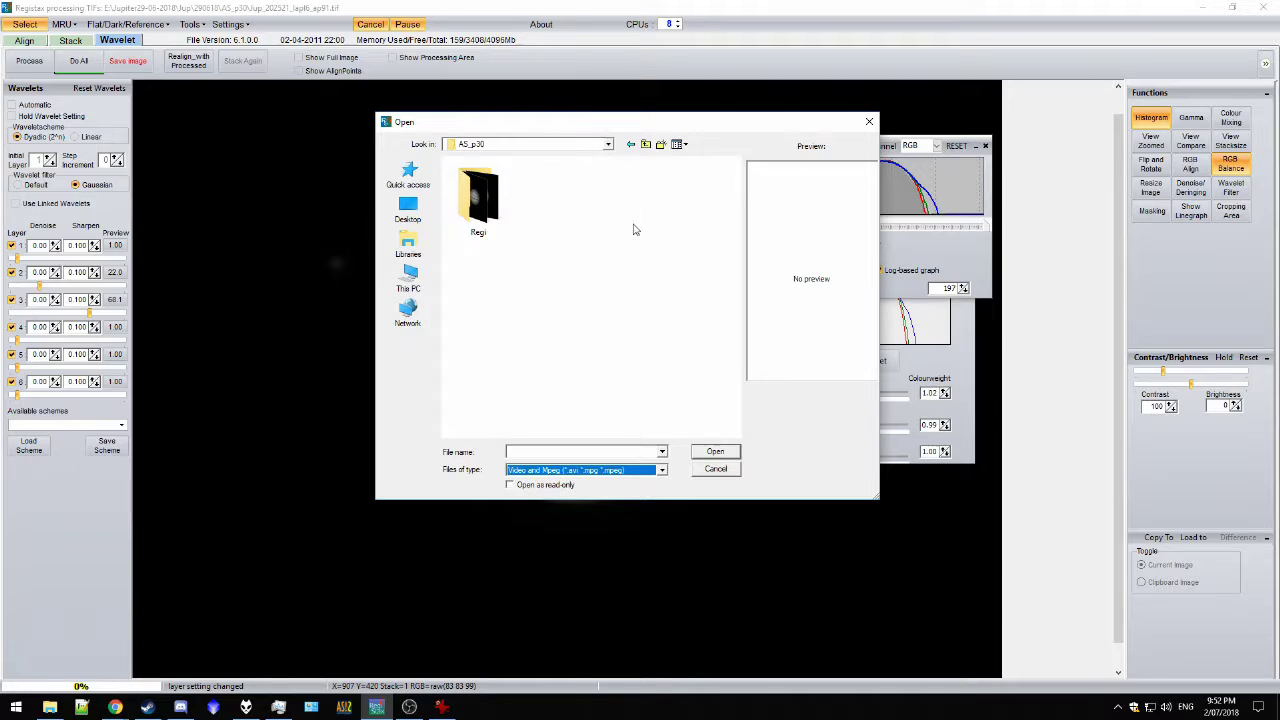
pyautogui.click(558, 451)
pyautogui.click(562, 451)
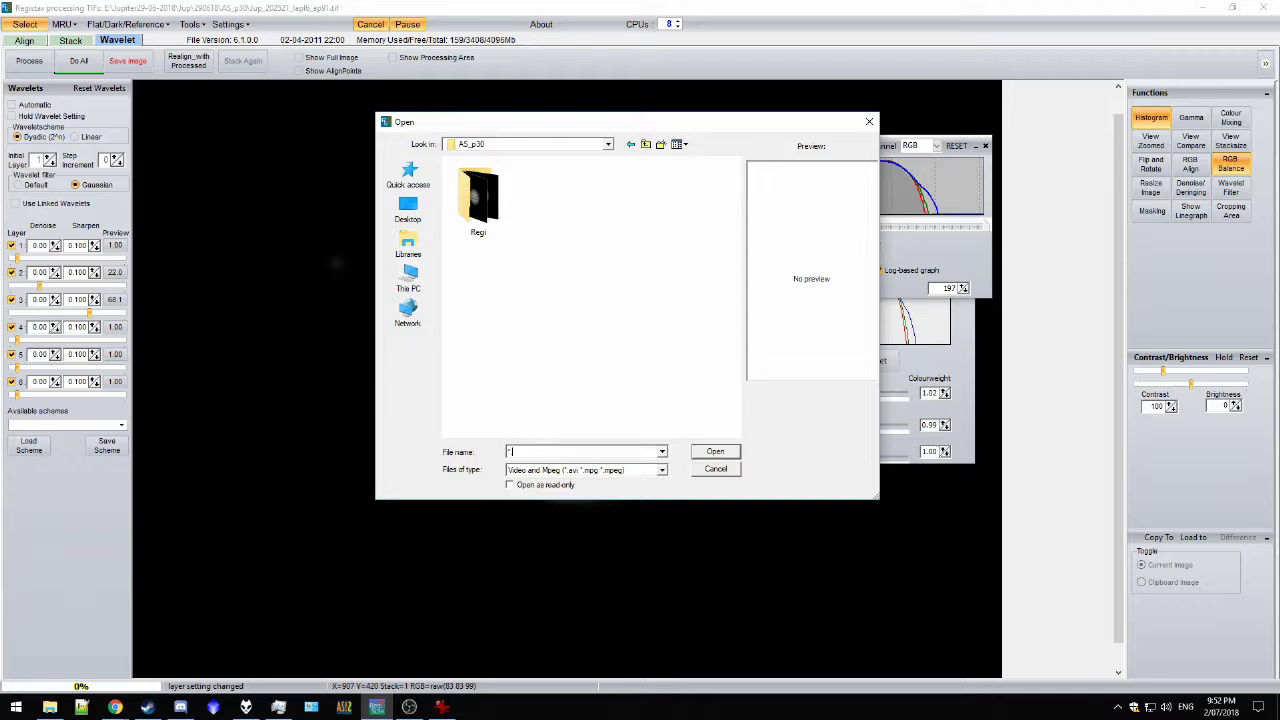
pyautogui.press('Return')
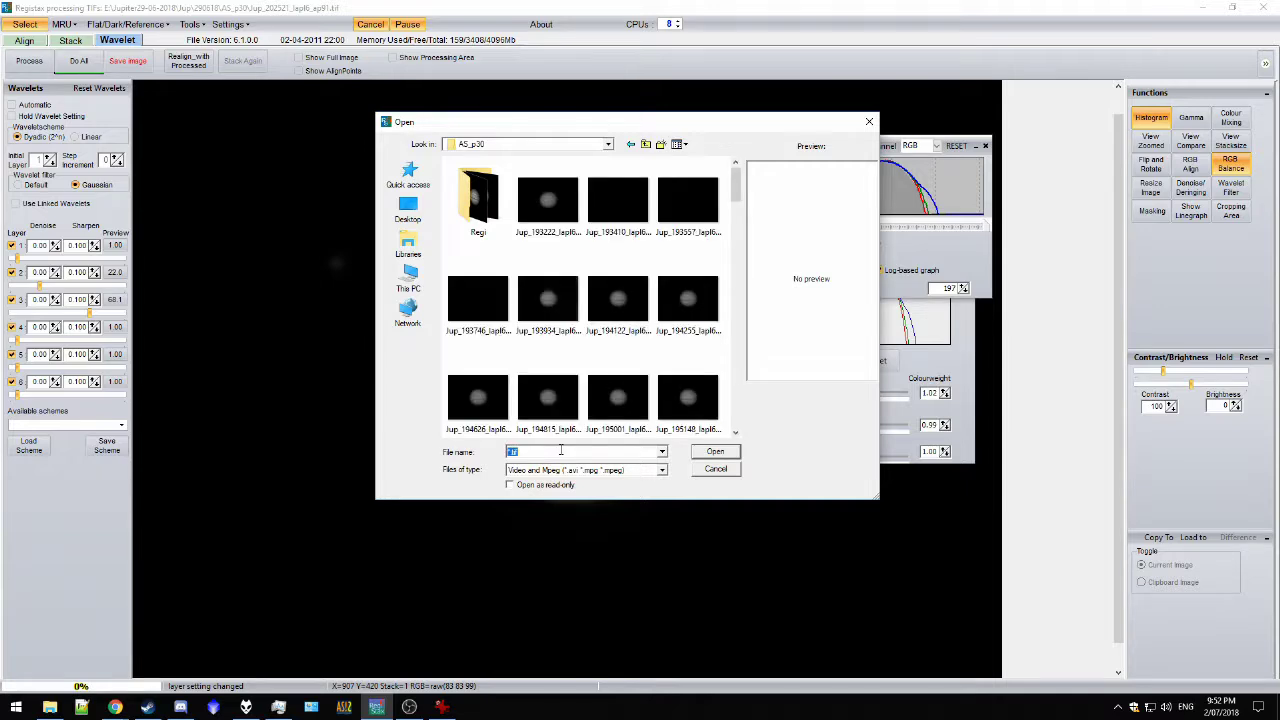
# Step: Add all the stacks from Jup_193222_lapl6_ap91.tif through Jup_220212_lapl6_ap91.tif to the batch
pyautogui.click(577, 205)
pyautogui.moveTo(737, 185); pyautogui.dragTo(738, 410)
pyautogui.keyDown('shift'); pyautogui.click(633, 410); pyautogui.keyUp('shift')
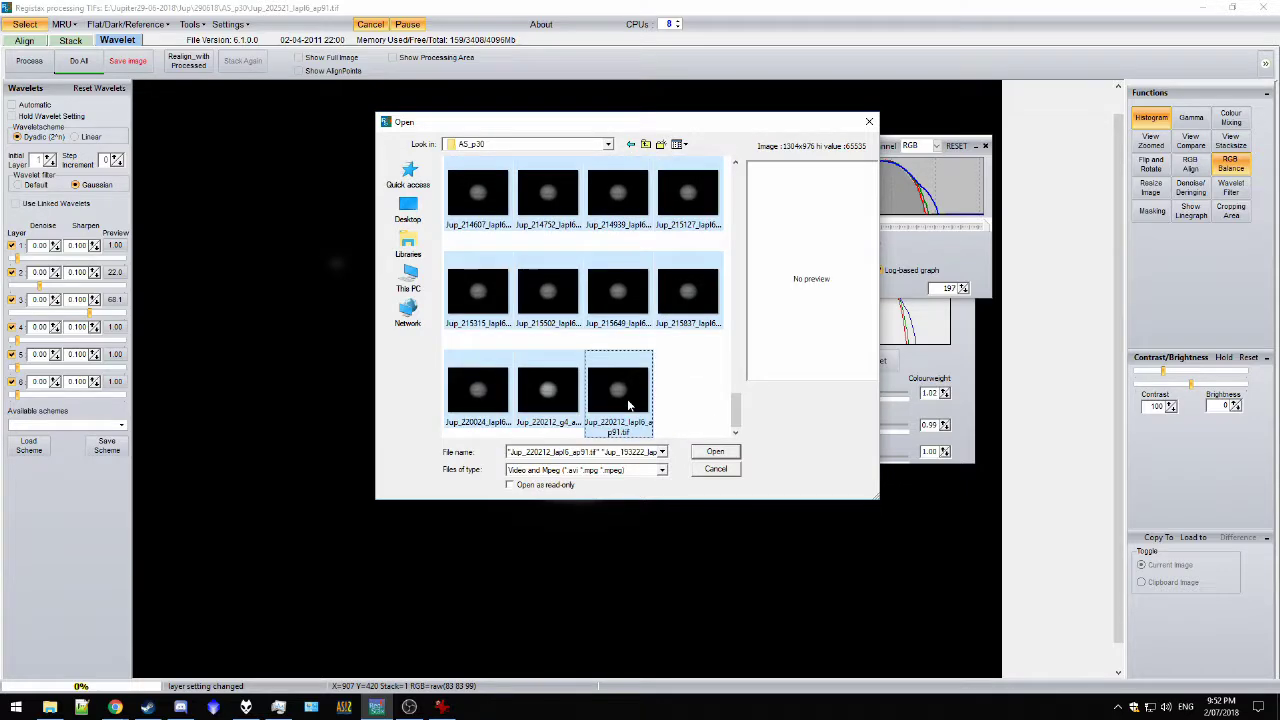
pyautogui.click(722, 454)
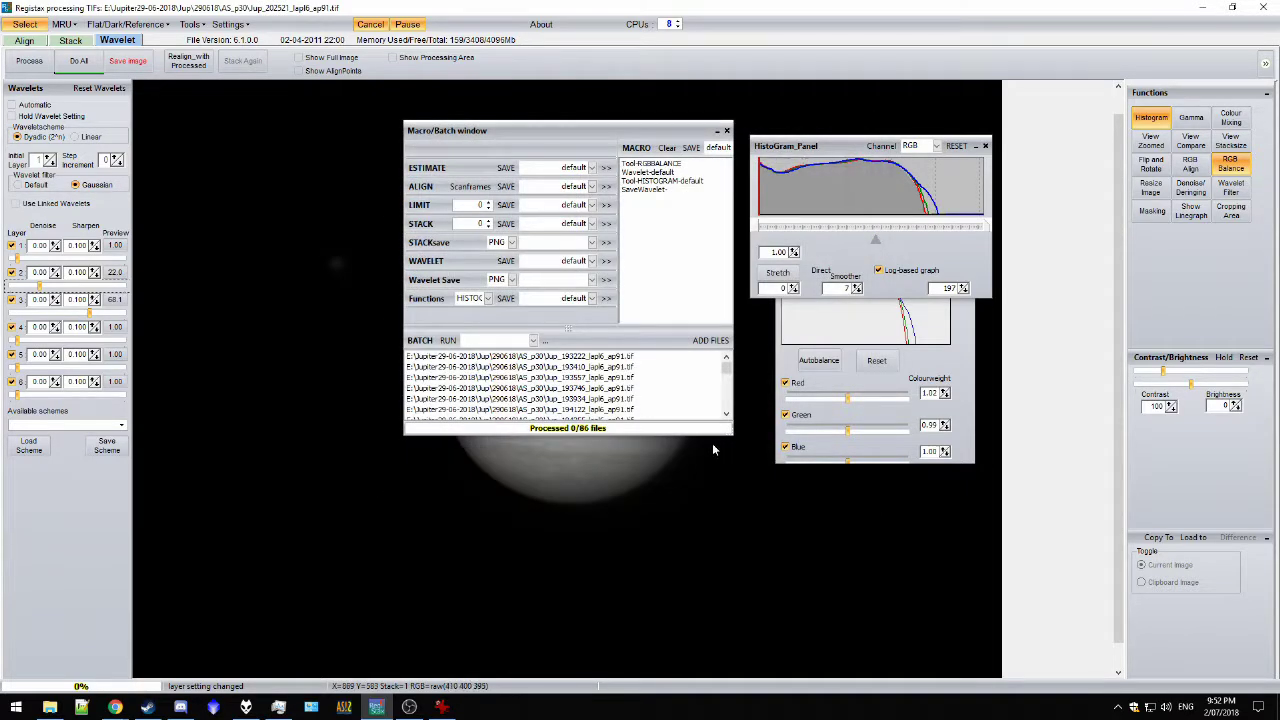
# Step: Run the macro on the batch files and move the Macro/Batch window off the Jupiter image
pyautogui.moveTo(729, 368)
pyautogui.mouseDown()
pyautogui.moveTo(727, 404)
pyautogui.moveTo(726, 366)
pyautogui.mouseUp()
pyautogui.click(449, 341)
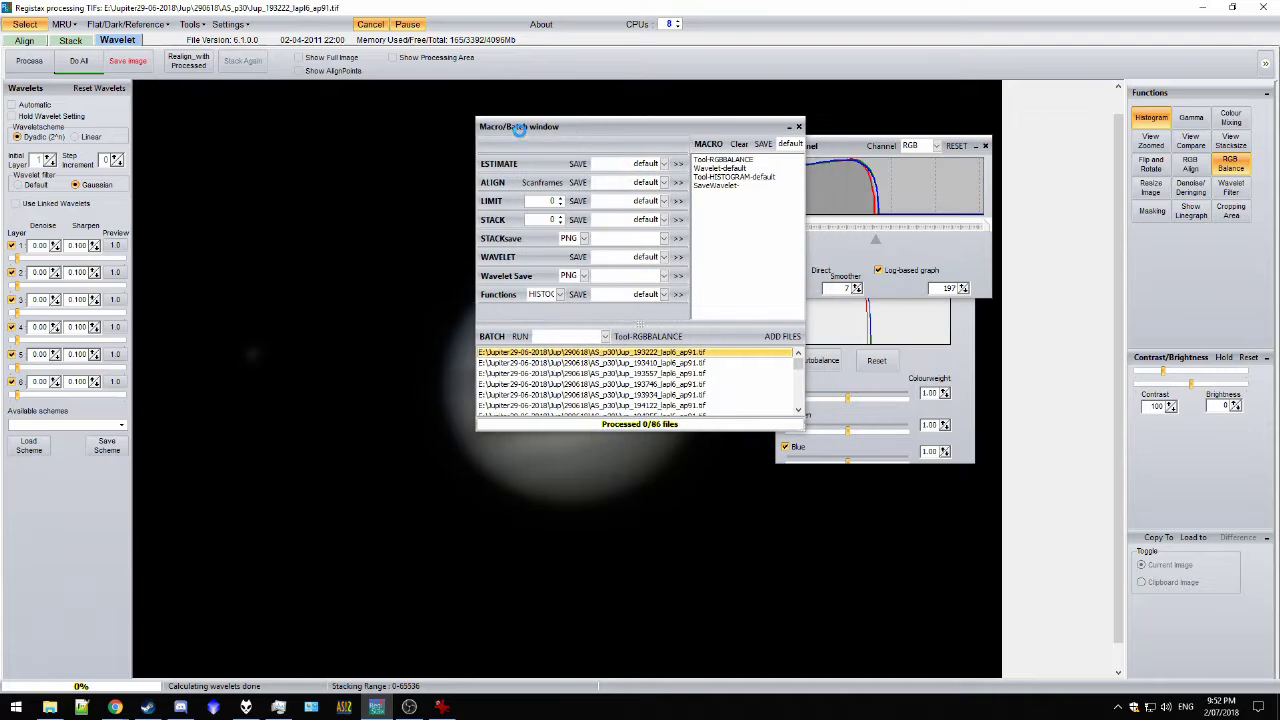
pyautogui.moveTo(510, 132); pyautogui.dragTo(928, 132)
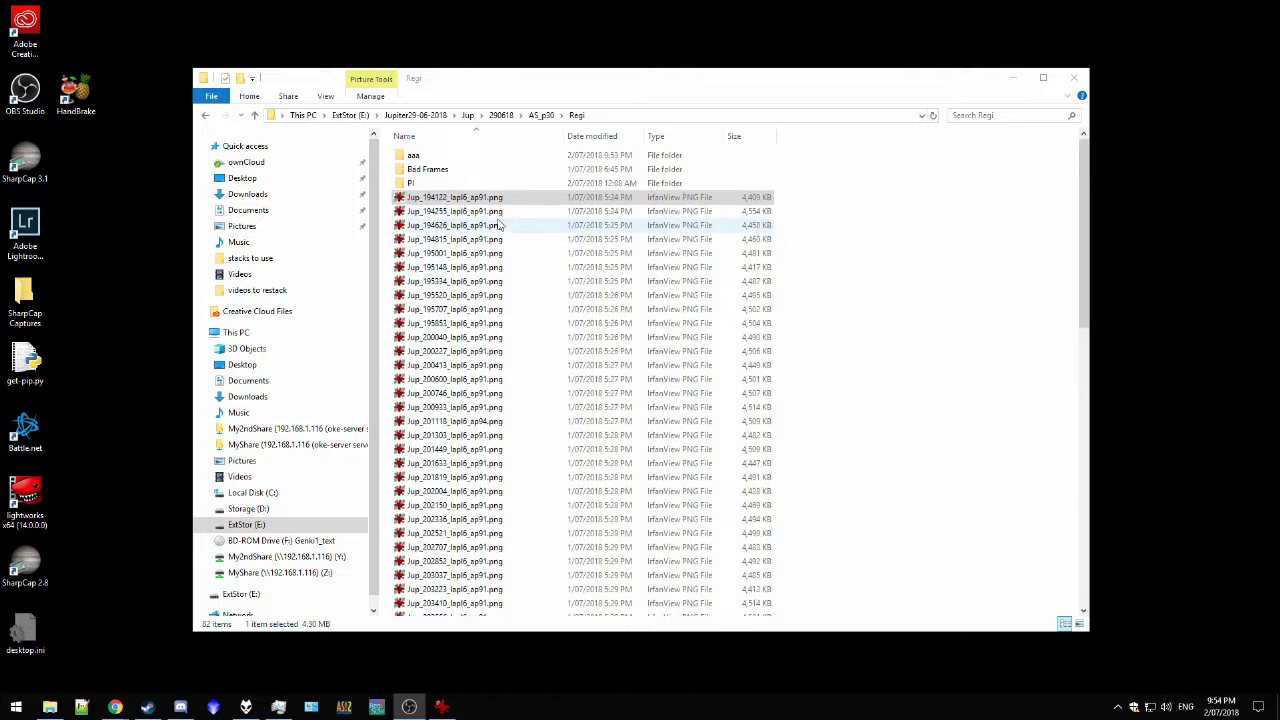
# Step: Examine the sharpened PNGs in the Bad Frames folder one by one in IrfanView, starting with Jup_193222_lapl6_ap91.png, and close the viewer
pyautogui.doubleClick(454, 170)
pyautogui.doubleClick(452, 168)
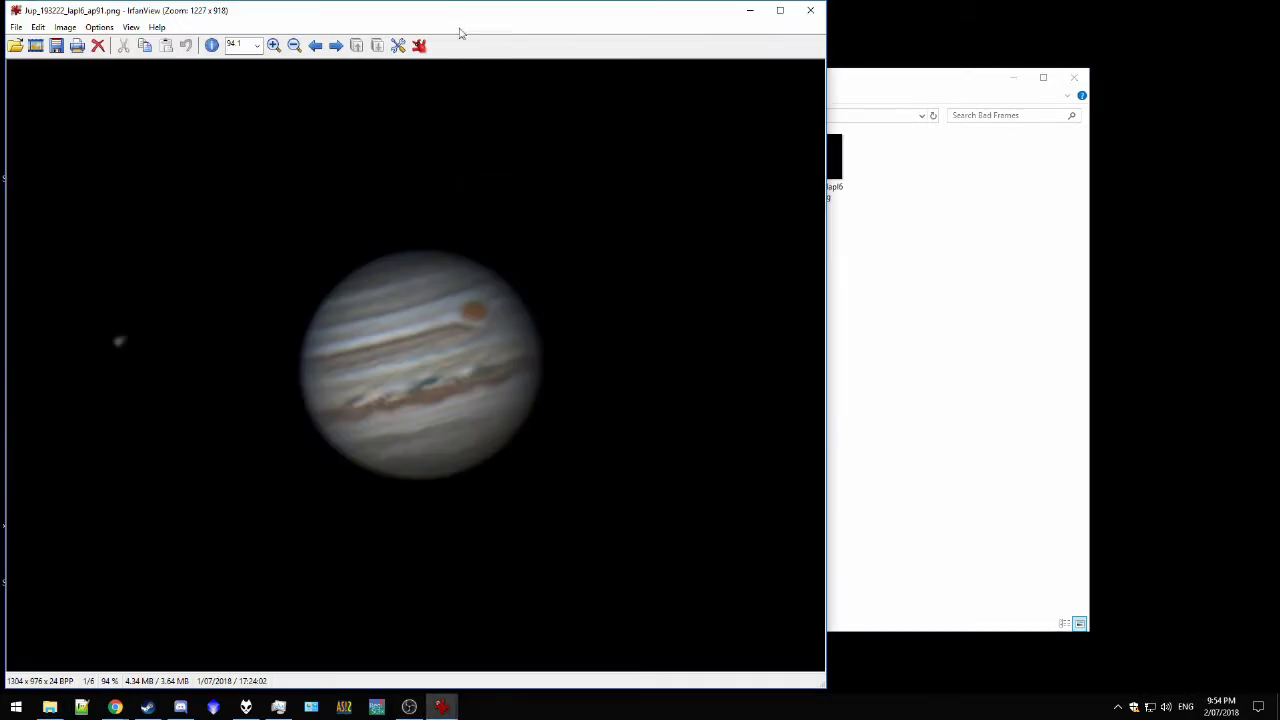
pyautogui.moveTo(462, 12); pyautogui.dragTo(608, 23)
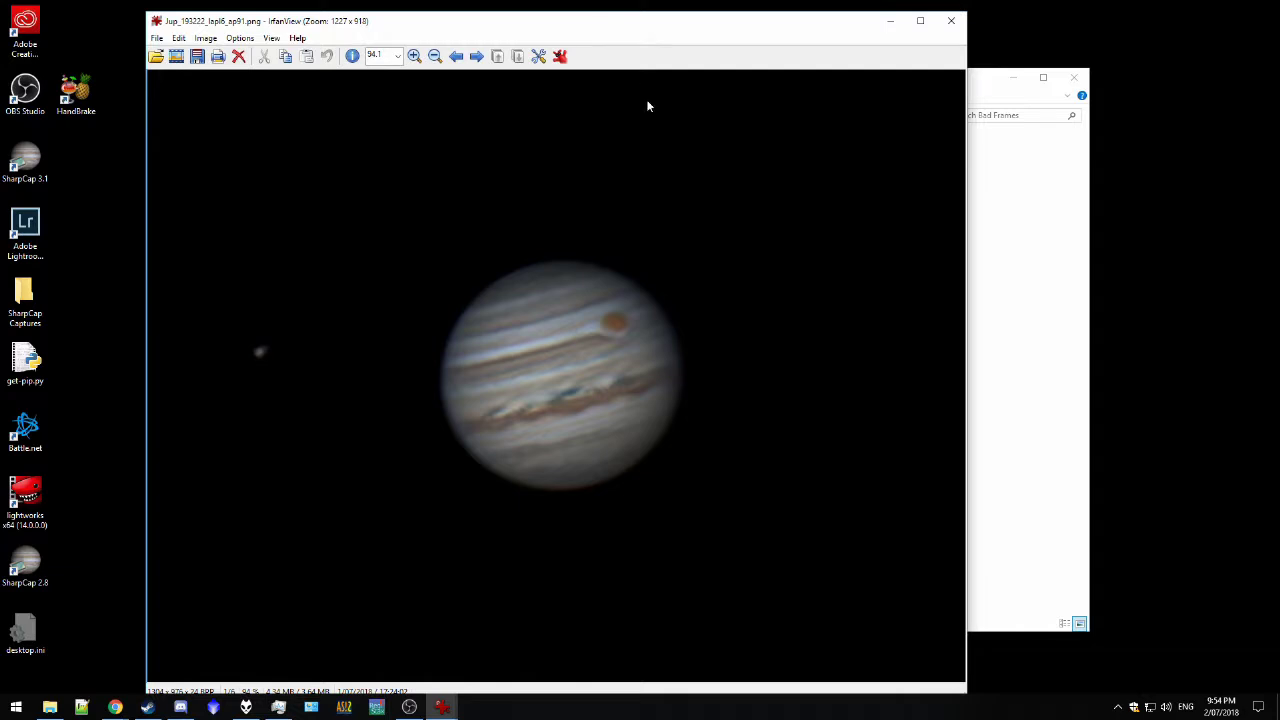
pyautogui.press('space')
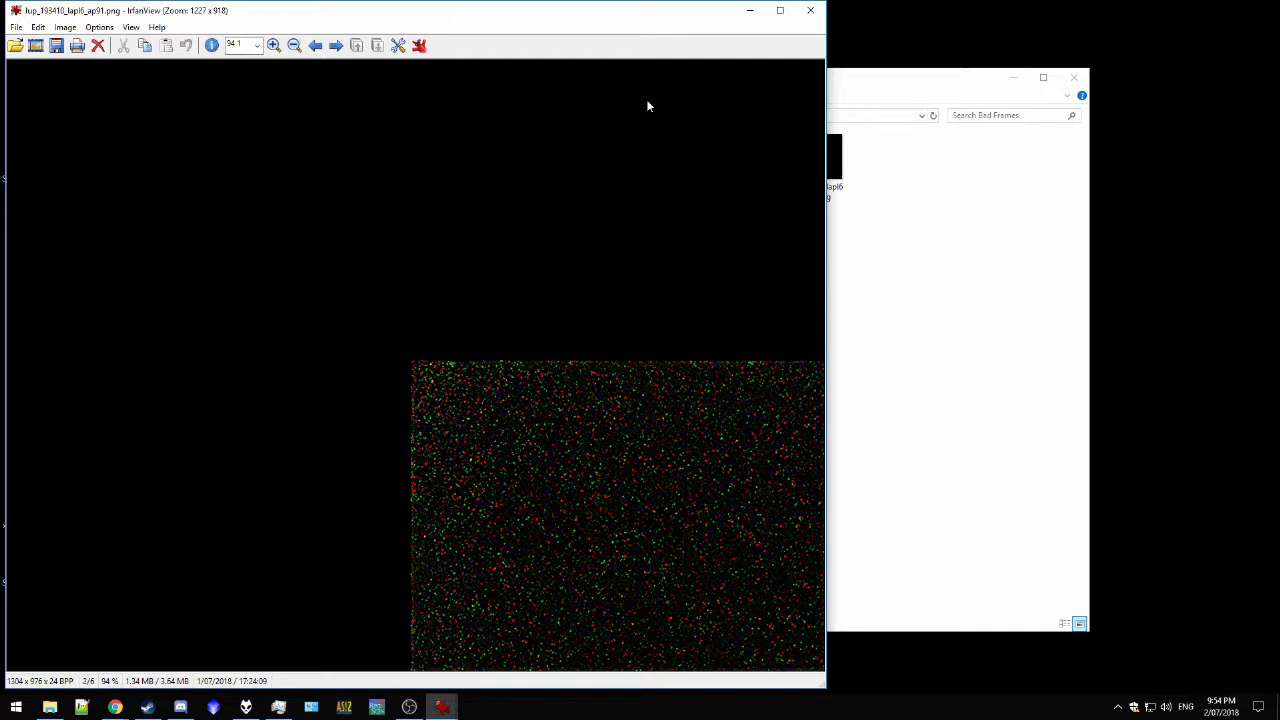
pyautogui.press('space')
pyautogui.press('space')
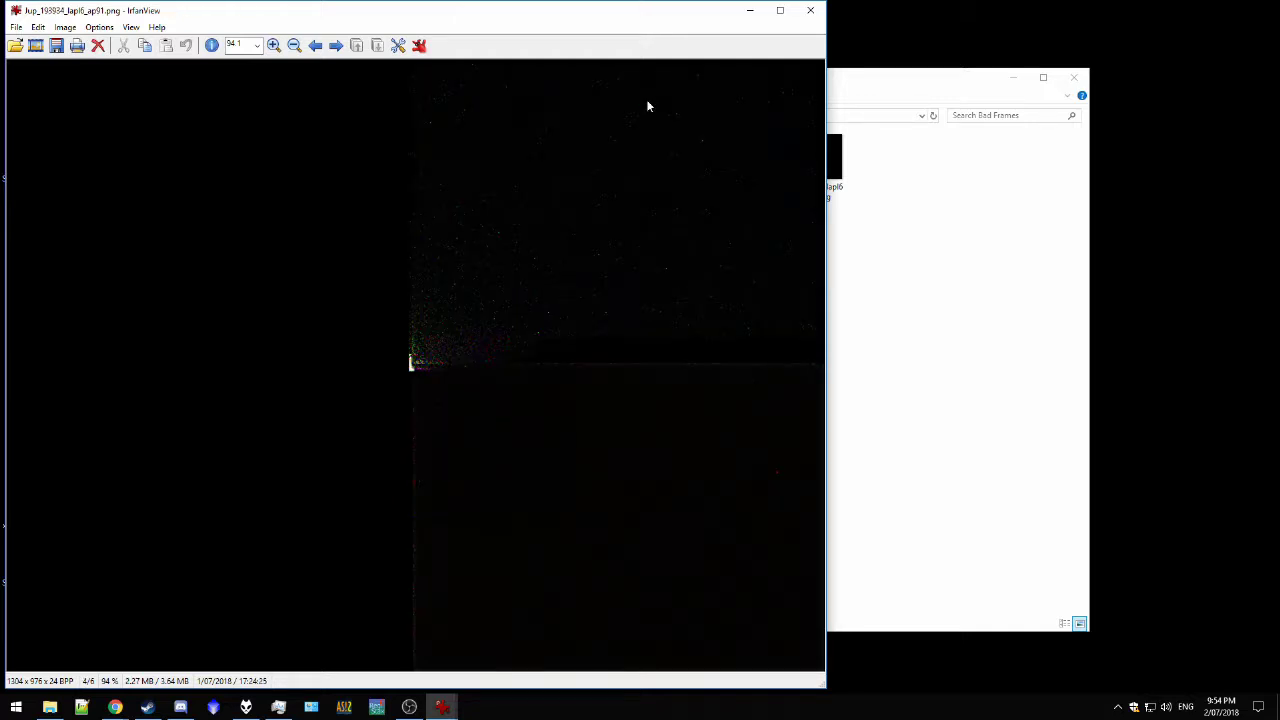
pyautogui.press('BackSpace')
pyautogui.press('space')
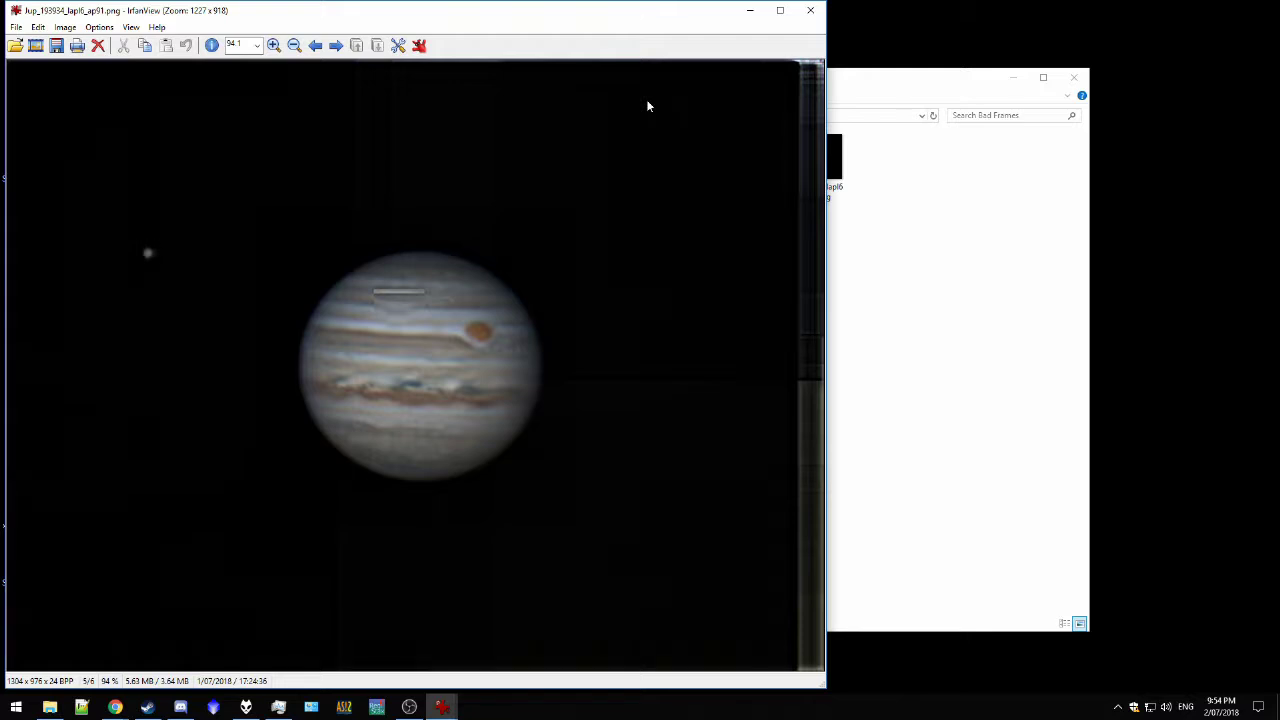
pyautogui.press('space')
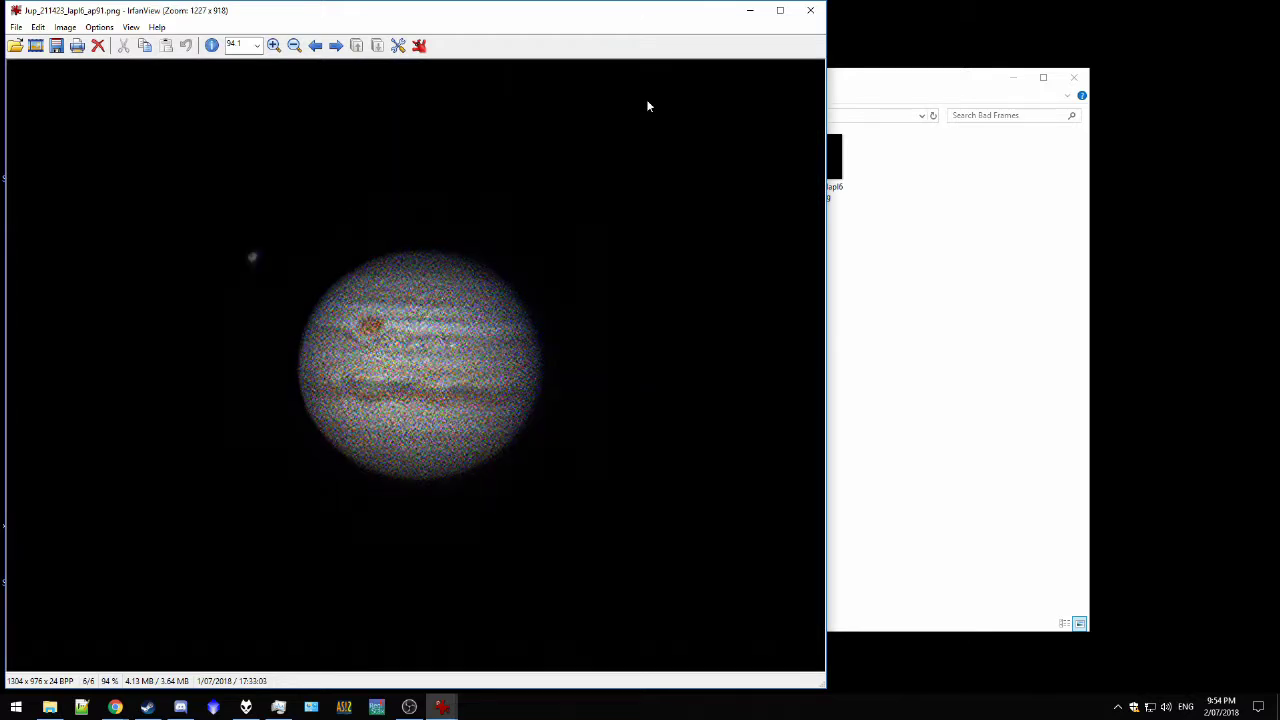
pyautogui.press('space')
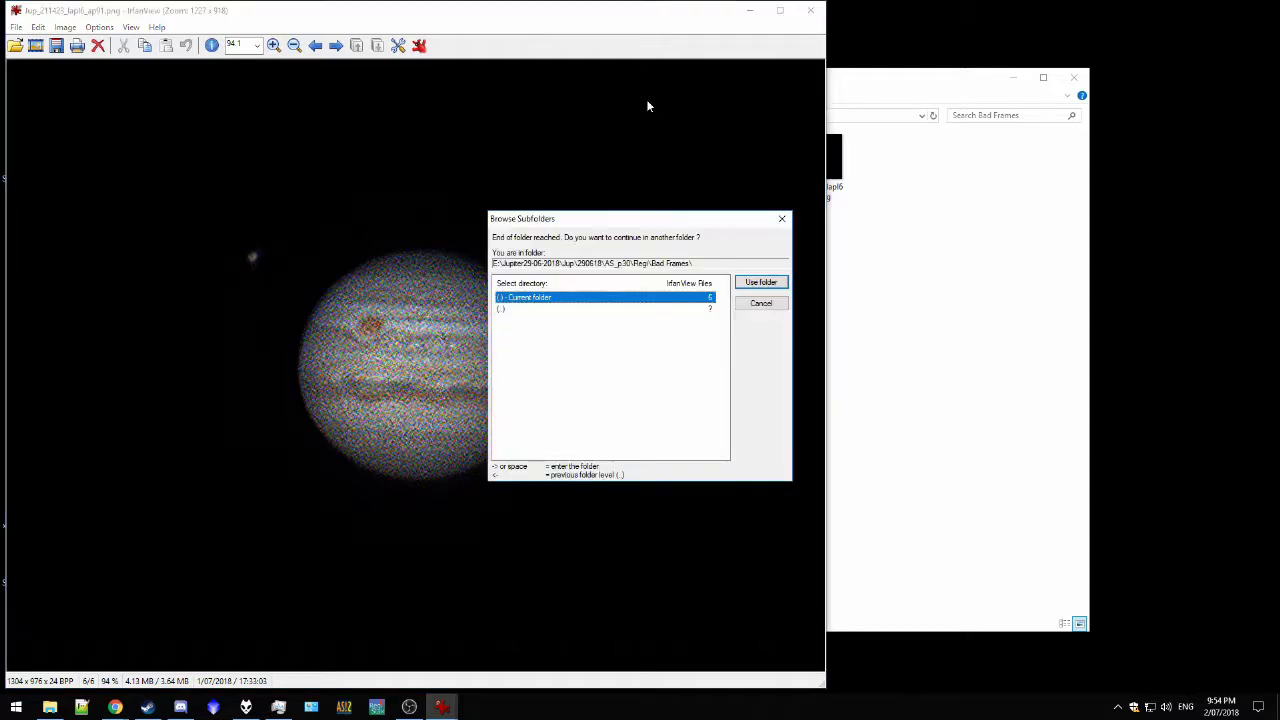
pyautogui.click(760, 303)
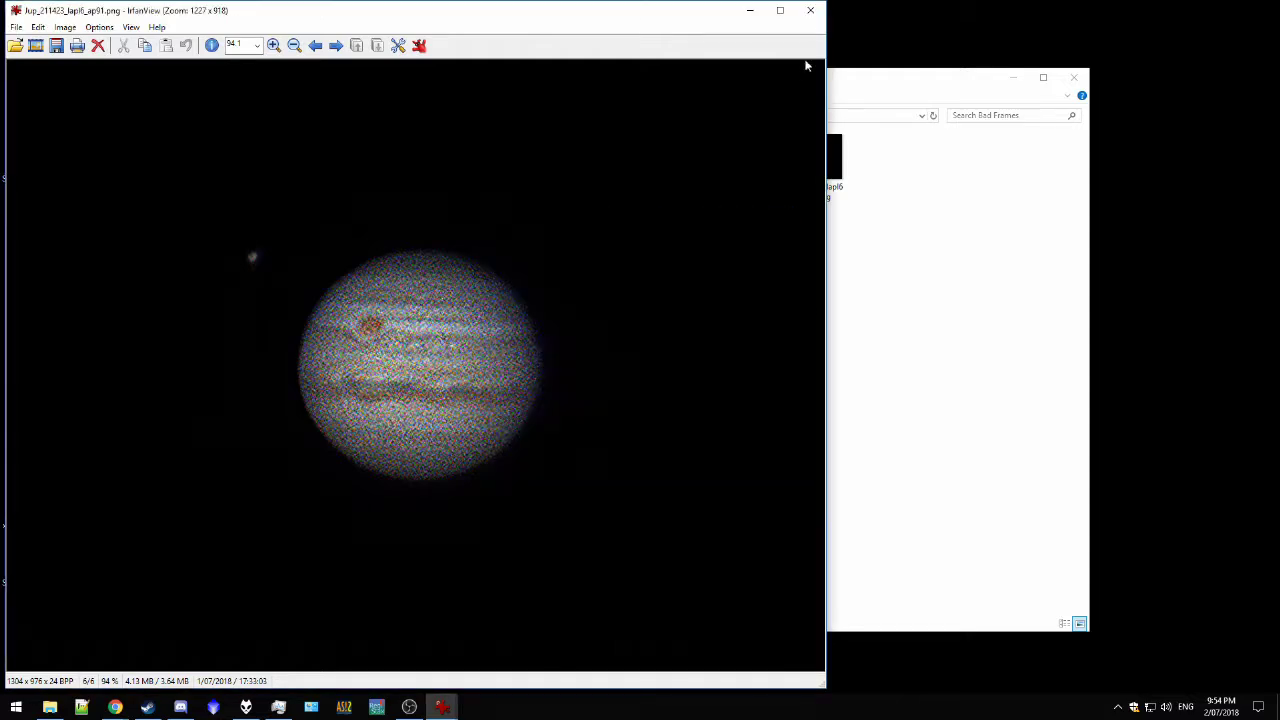
pyautogui.click(810, 10)
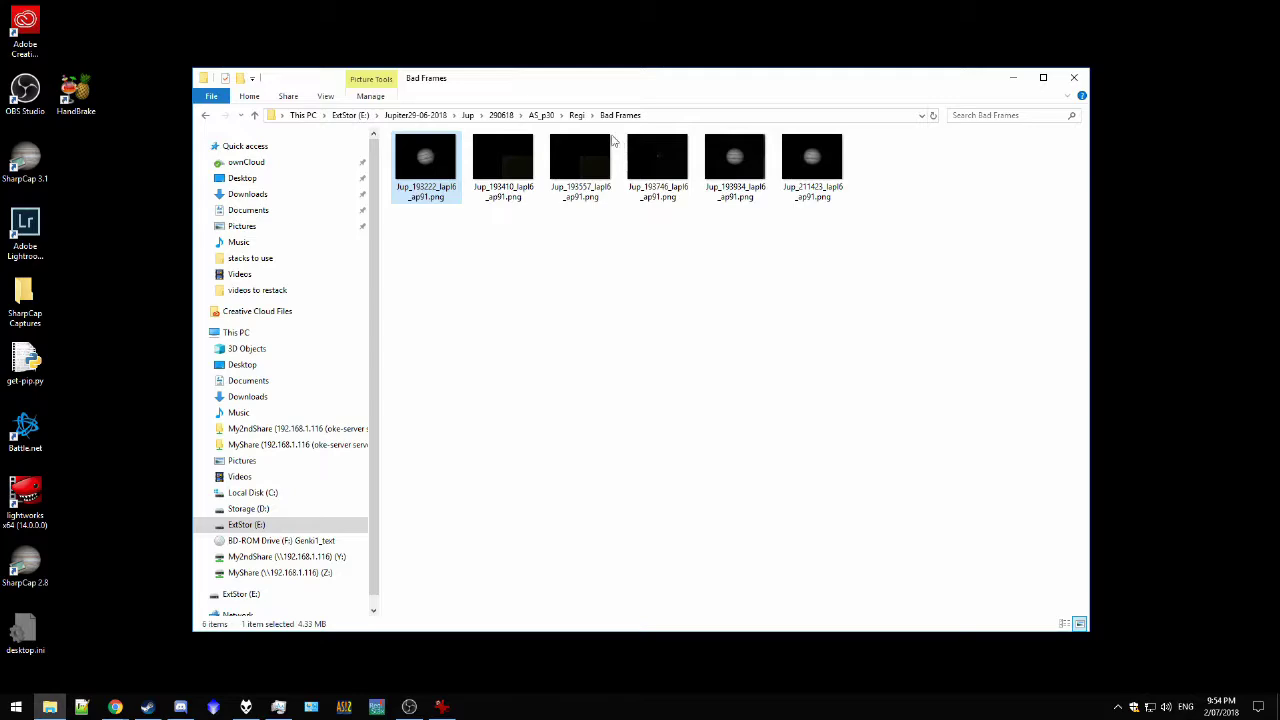
# Step: Examine the sharpened PNGs in the Regi folder one by one in IrfanView, starting with Jup_194122_lapl6_ap91.png, close the viewer and review the file list
pyautogui.click(577, 115)
pyautogui.doubleClick(535, 197)
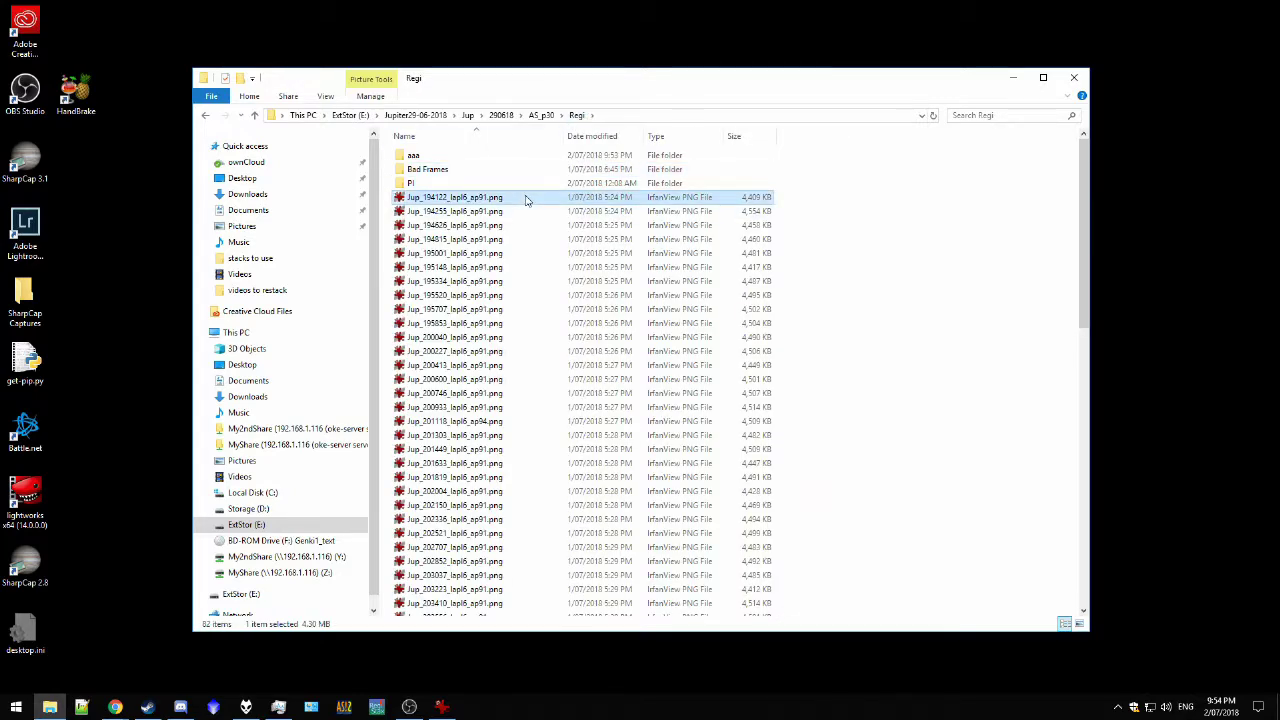
pyautogui.scroll(-11, 511, 200)
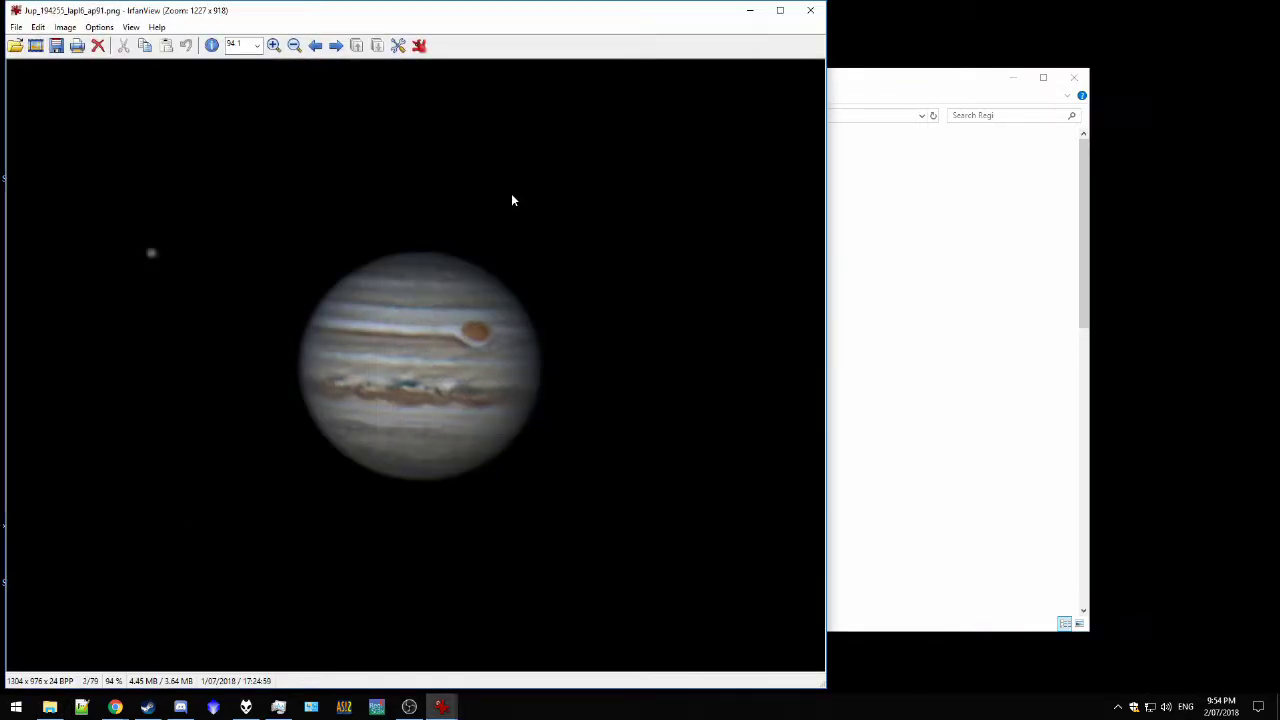
pyautogui.scroll(-10, 511, 196)
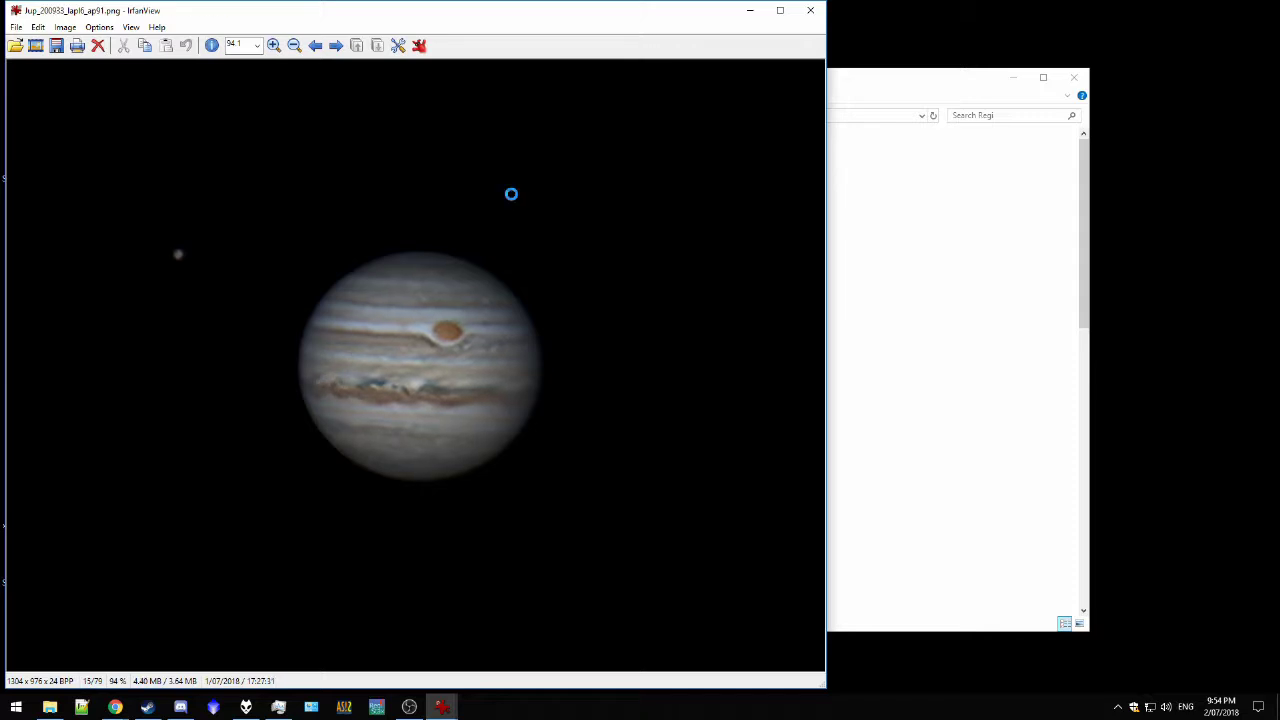
pyautogui.scroll(-12, 511, 197)
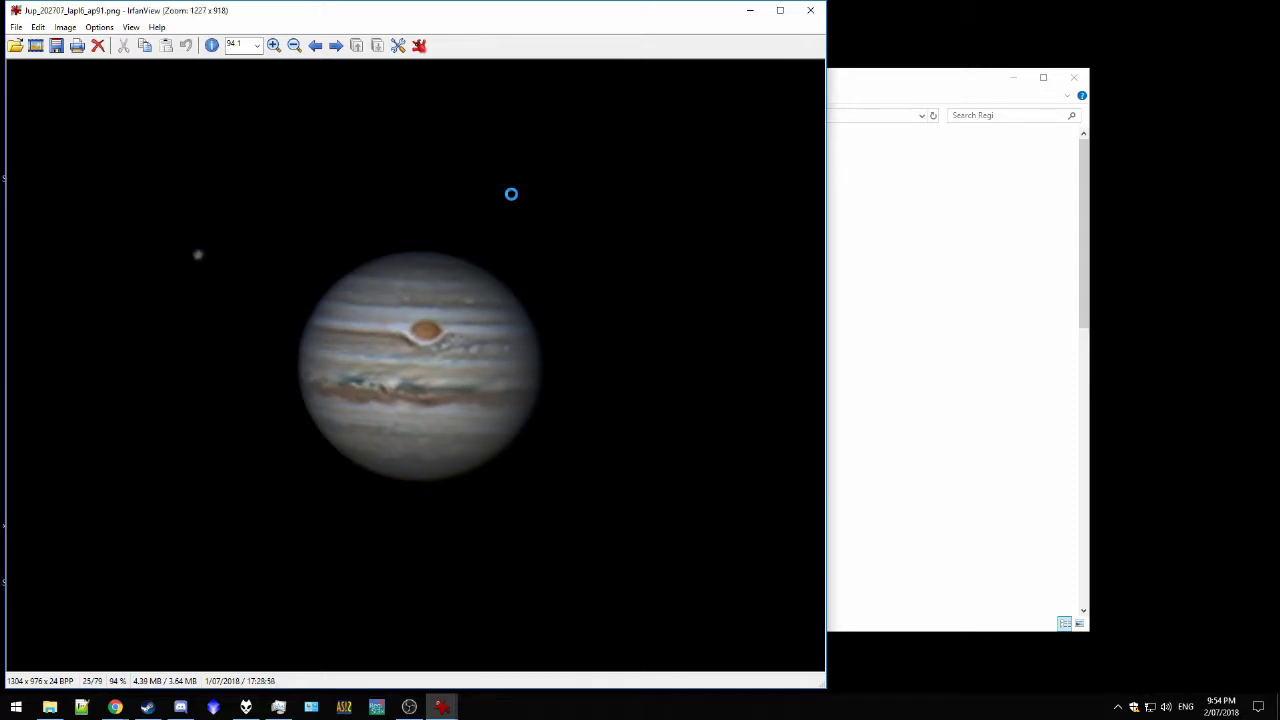
pyautogui.scroll(-11, 511, 194)
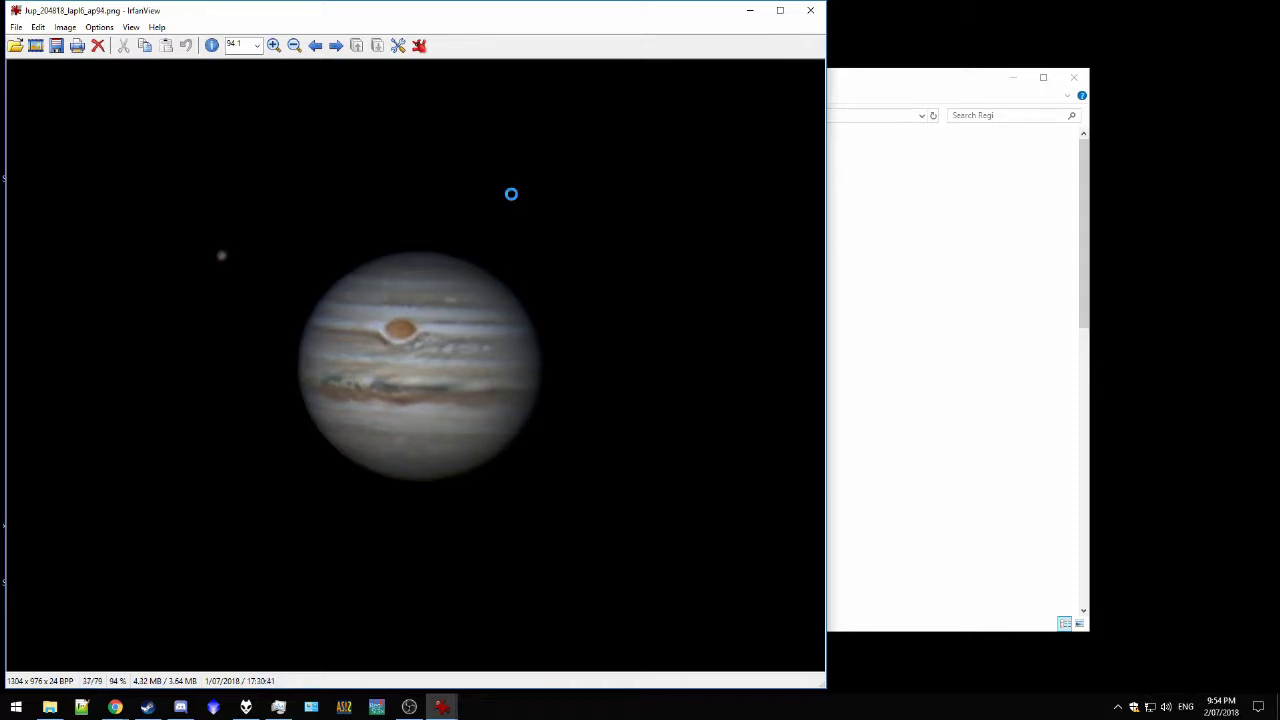
pyautogui.scroll(-10, 511, 194)
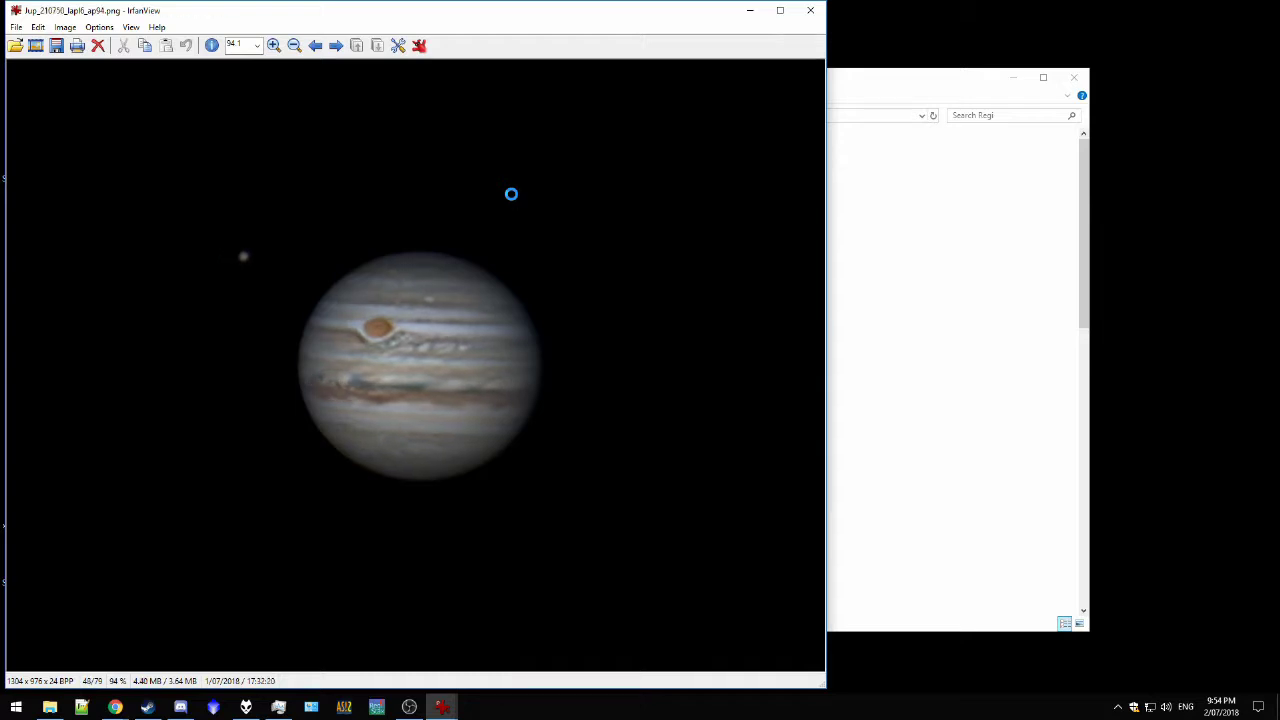
pyautogui.scroll(-12, 511, 194)
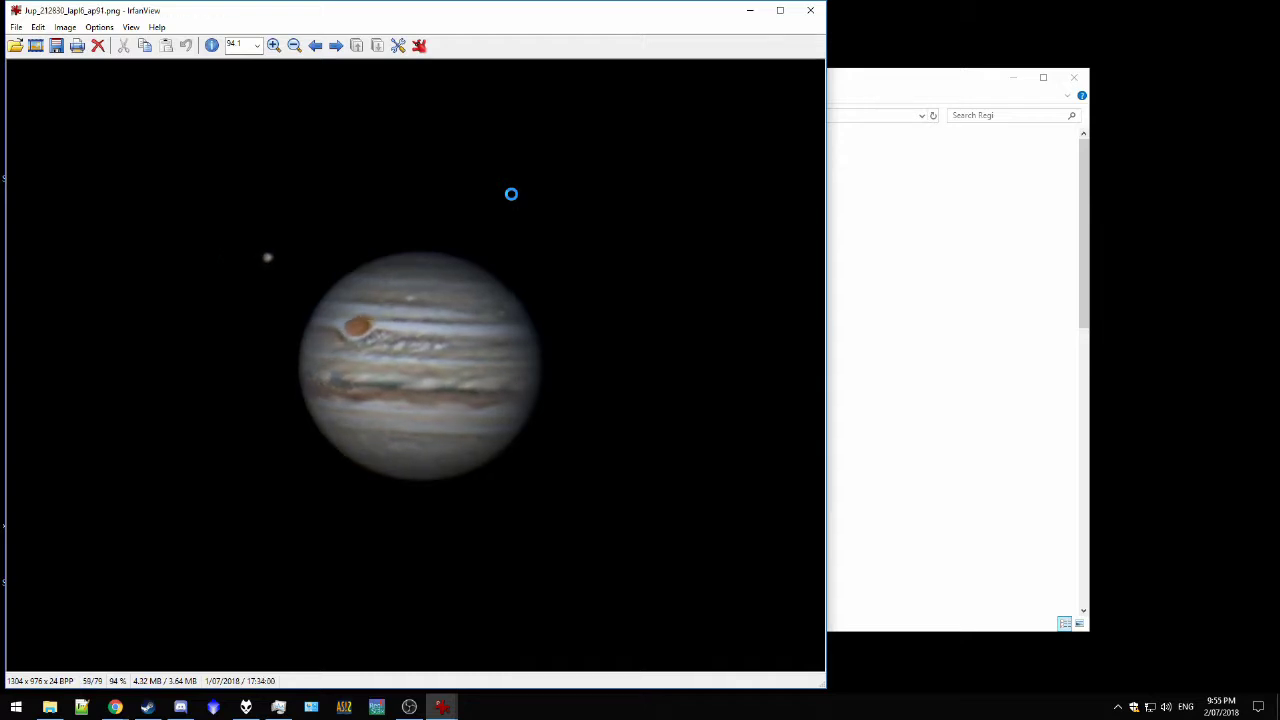
pyautogui.scroll(-11, 511, 194)
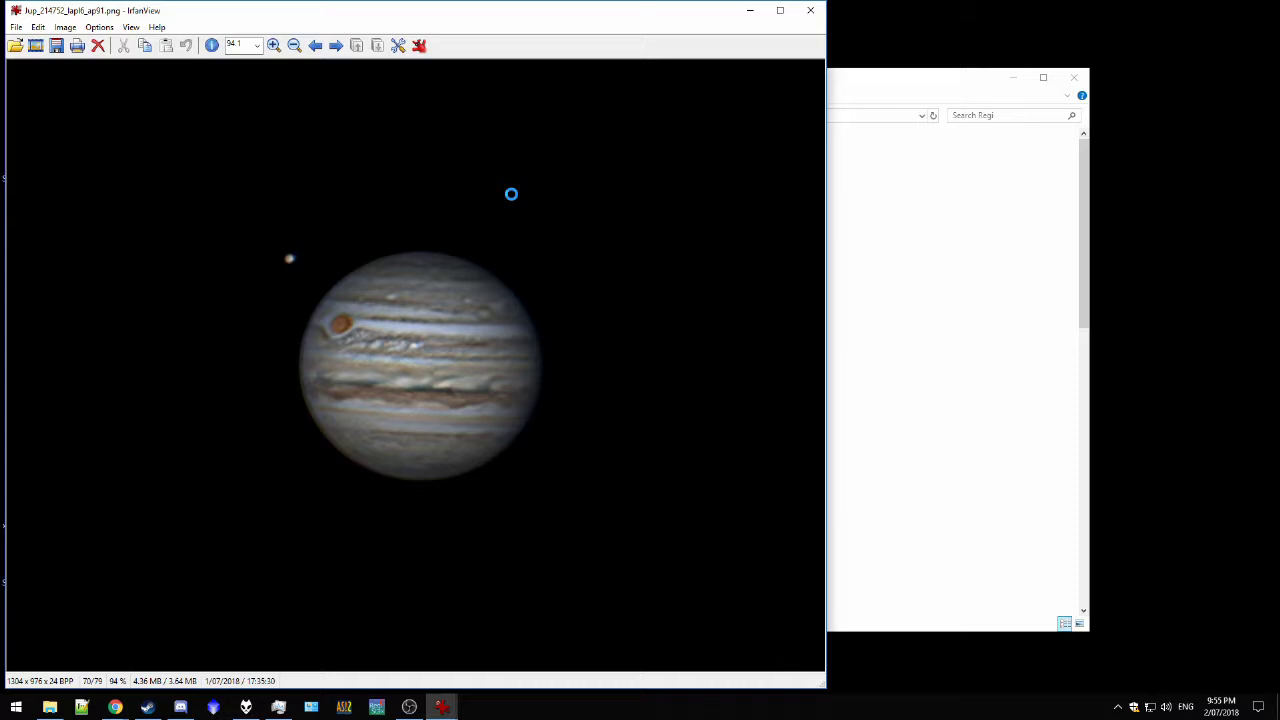
pyautogui.scroll(-2, 511, 194)
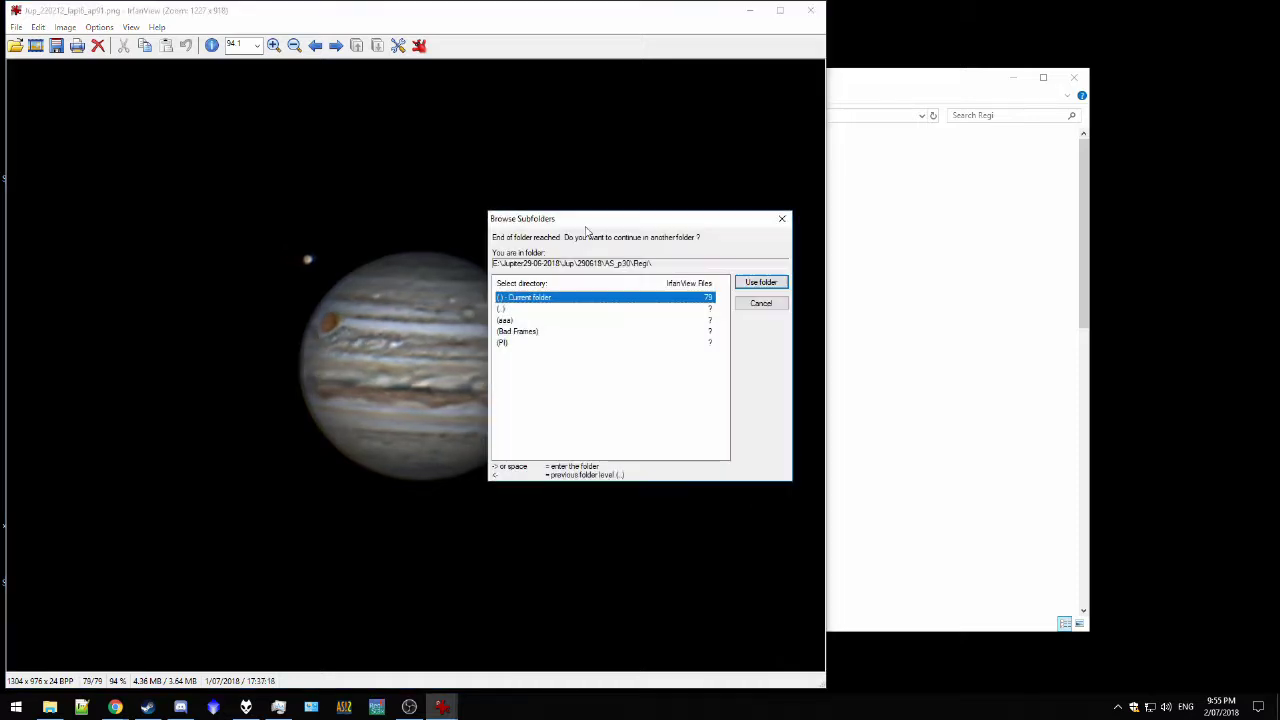
pyautogui.press('Escape')
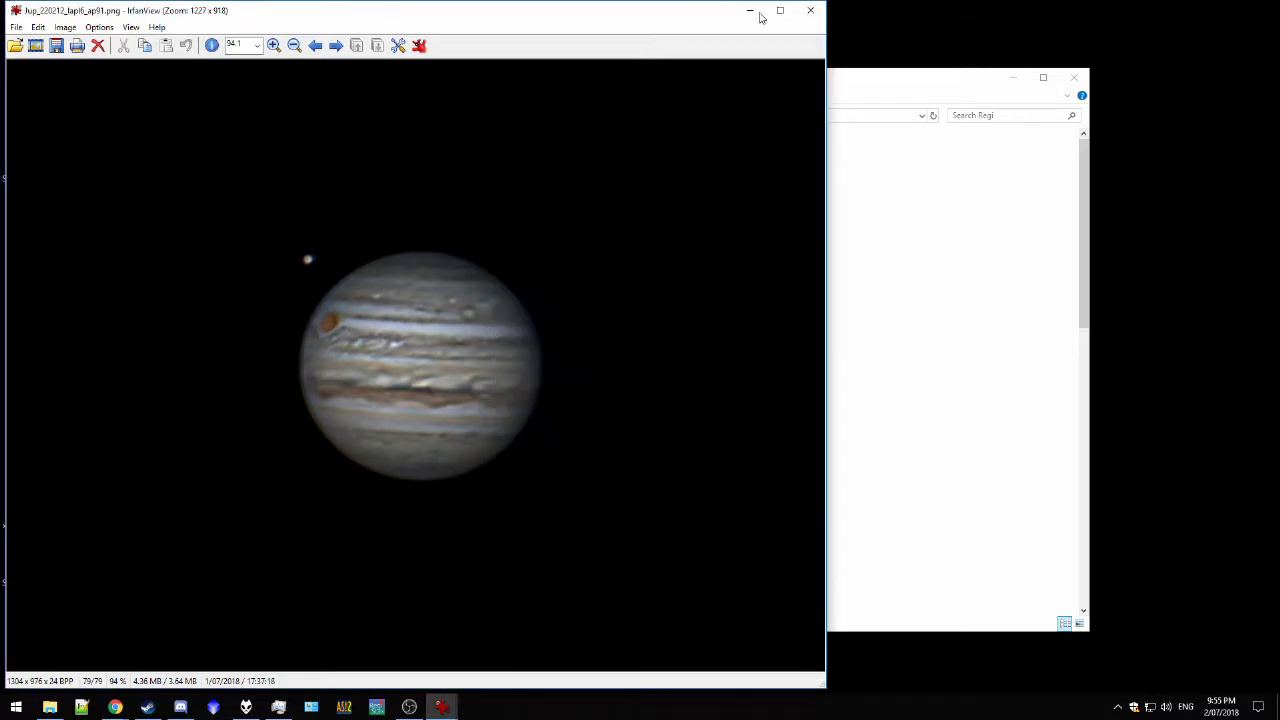
pyautogui.click(815, 18)
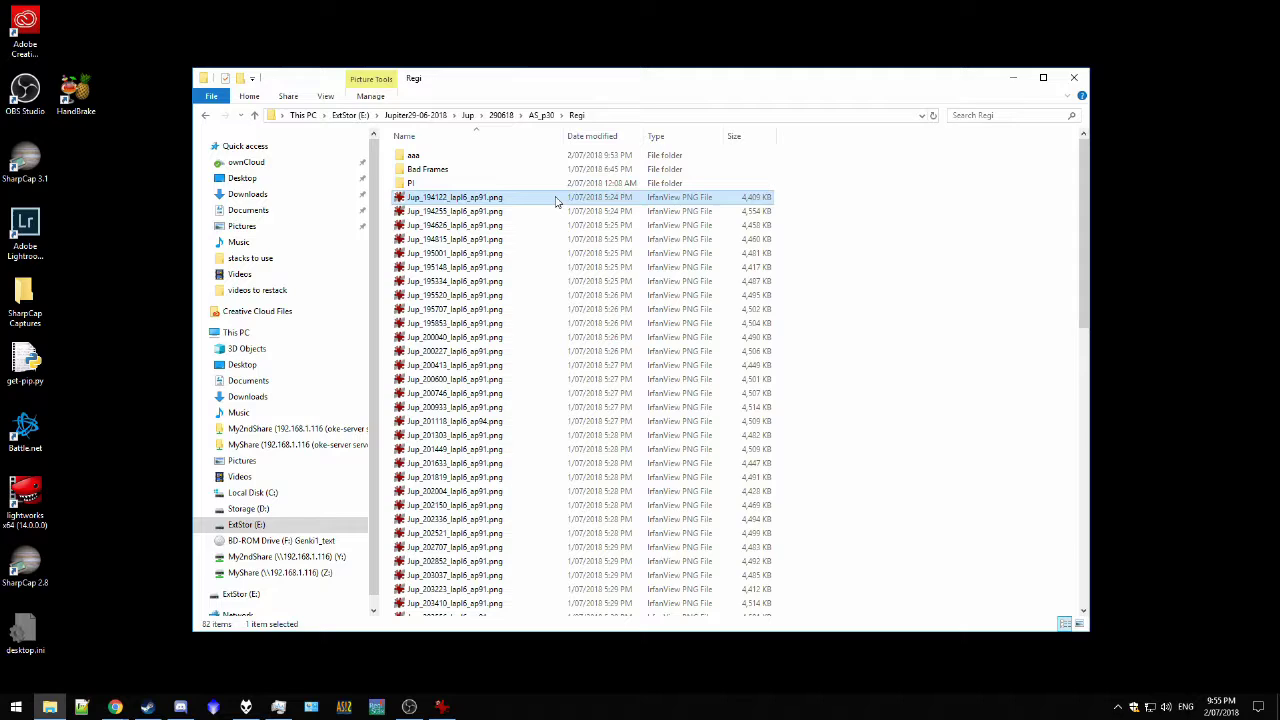
pyautogui.scroll(-15, 557, 202)
pyautogui.scroll(15, 620, 420)
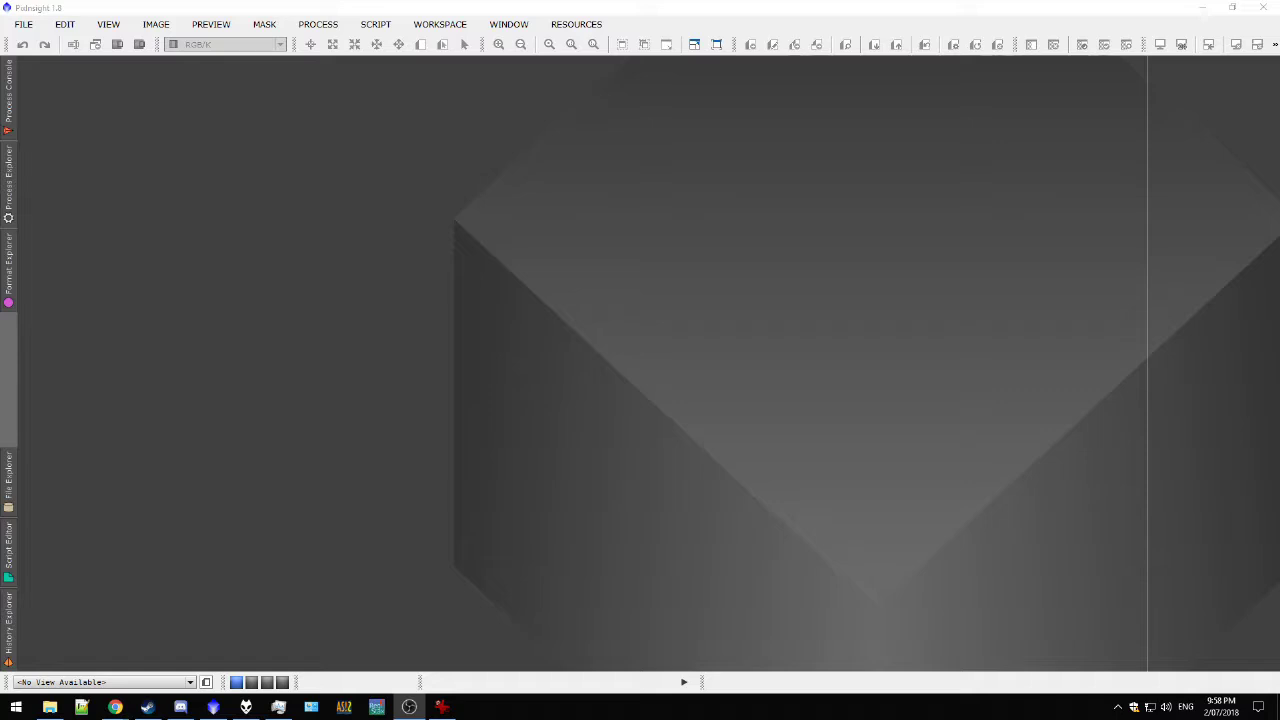
# Step: Switch to PixInsight, create an Image Container and place its window near the middle of the workspace
pyautogui.rightClick(432, 198)
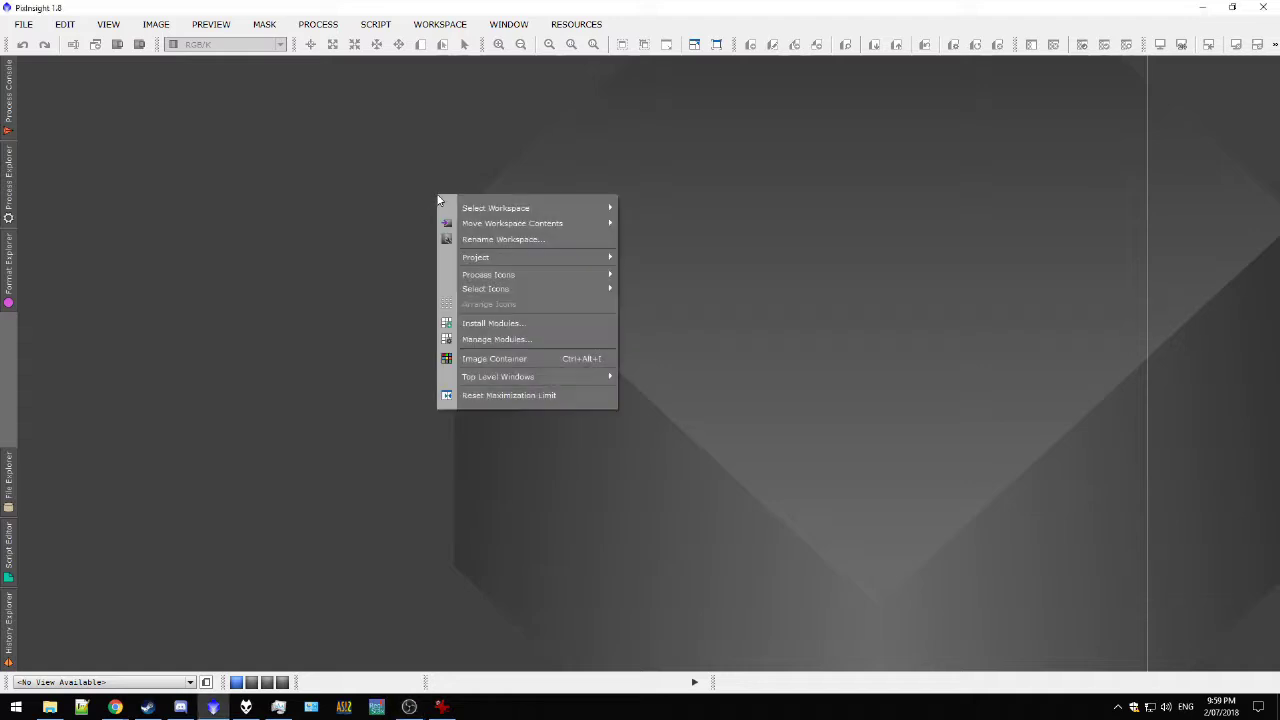
pyautogui.click(523, 359)
pyautogui.moveTo(865, 68); pyautogui.dragTo(626, 85)
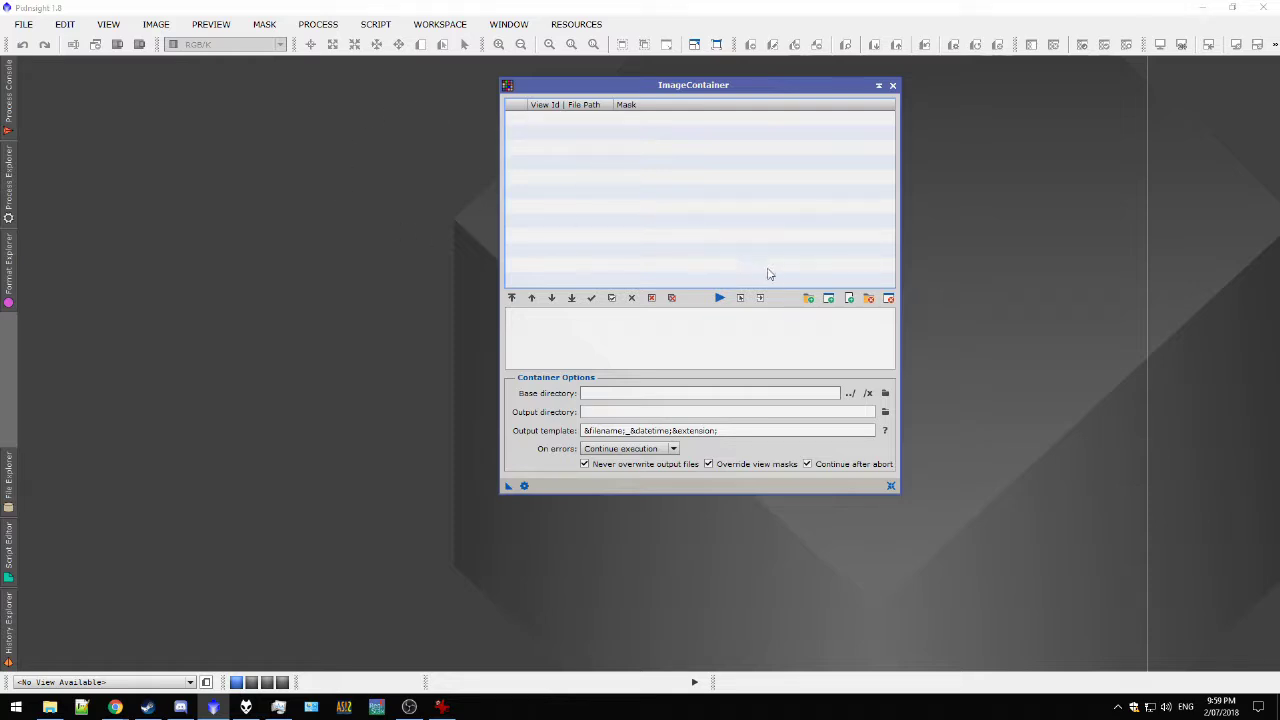
# Step: Add all PNG frames from Jup_194122_lapl6_ap91.png through Jup_220212_lapl6_ap91.png in the Regi folder to the Image Container
pyautogui.click(807, 299)
pyautogui.click(369, 125)
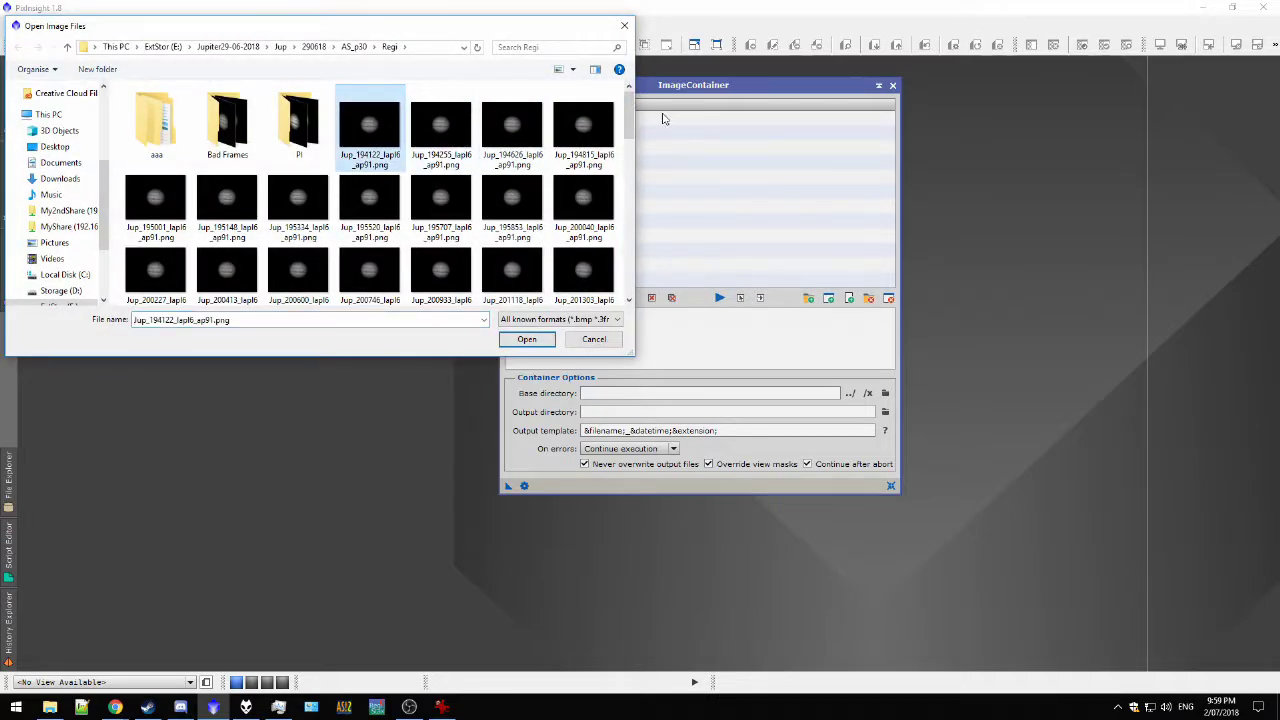
pyautogui.moveTo(628, 115); pyautogui.dragTo(623, 272)
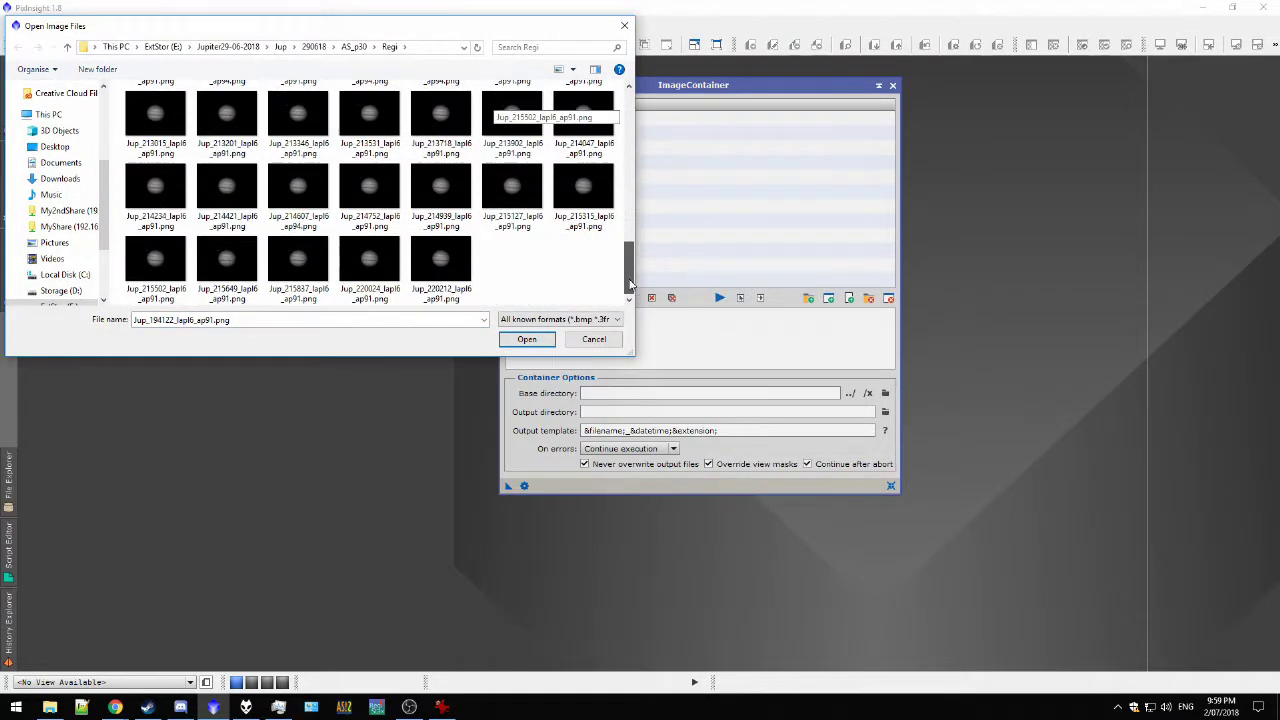
pyautogui.keyDown('shift'); pyautogui.click(445, 265); pyautogui.keyUp('shift')
pyautogui.click(527, 340)
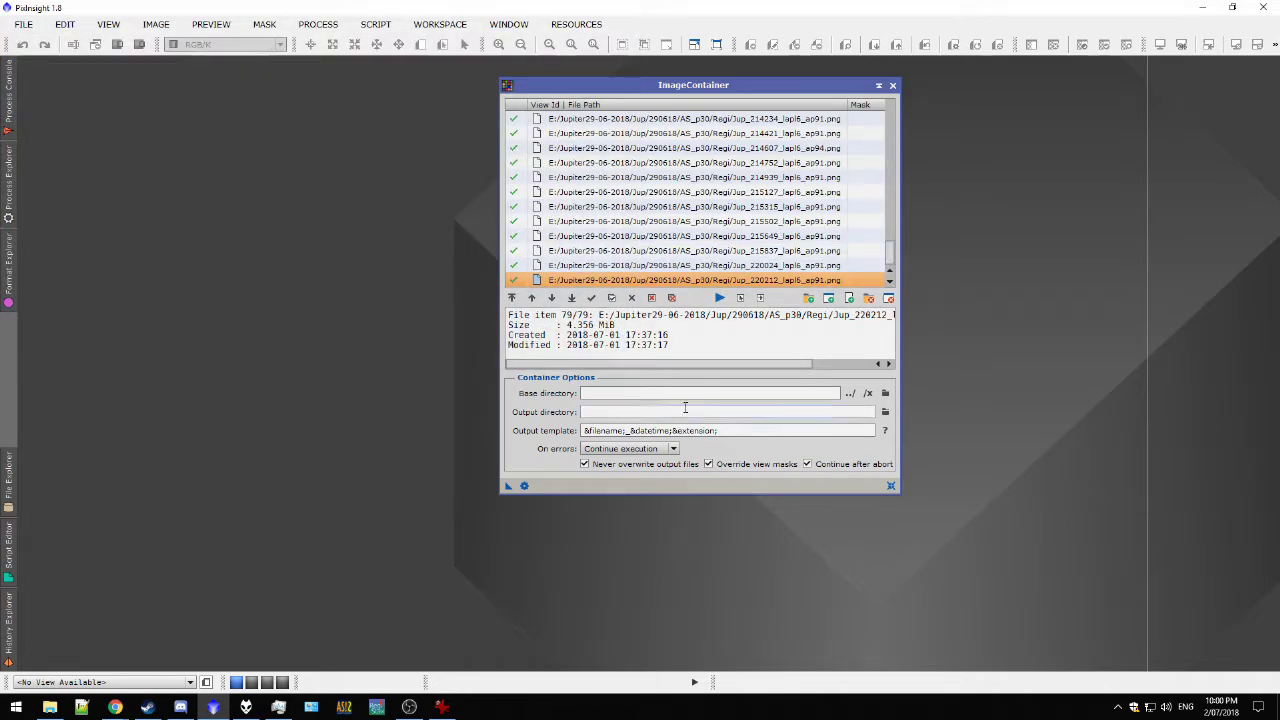
# Step: Create a PI2 folder inside Regi and set it as the Image Container's output directory
pyautogui.click(884, 412)
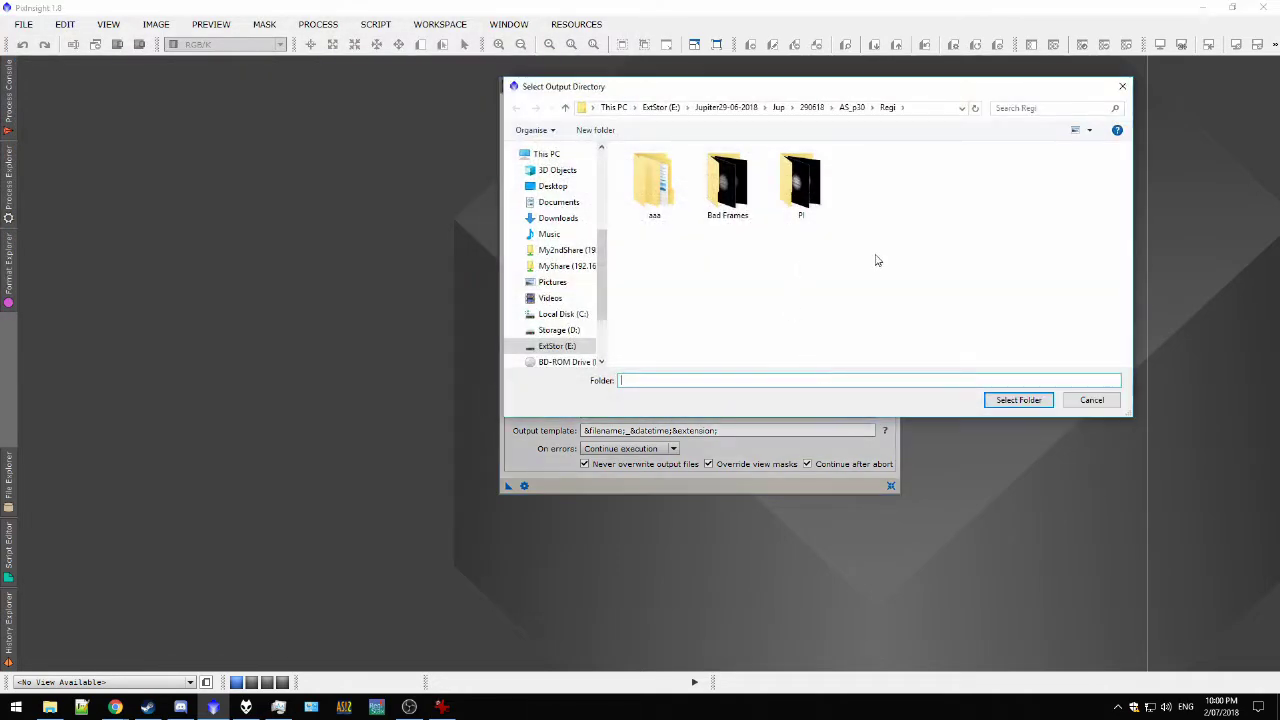
pyautogui.click(814, 215)
pyautogui.rightClick(841, 211)
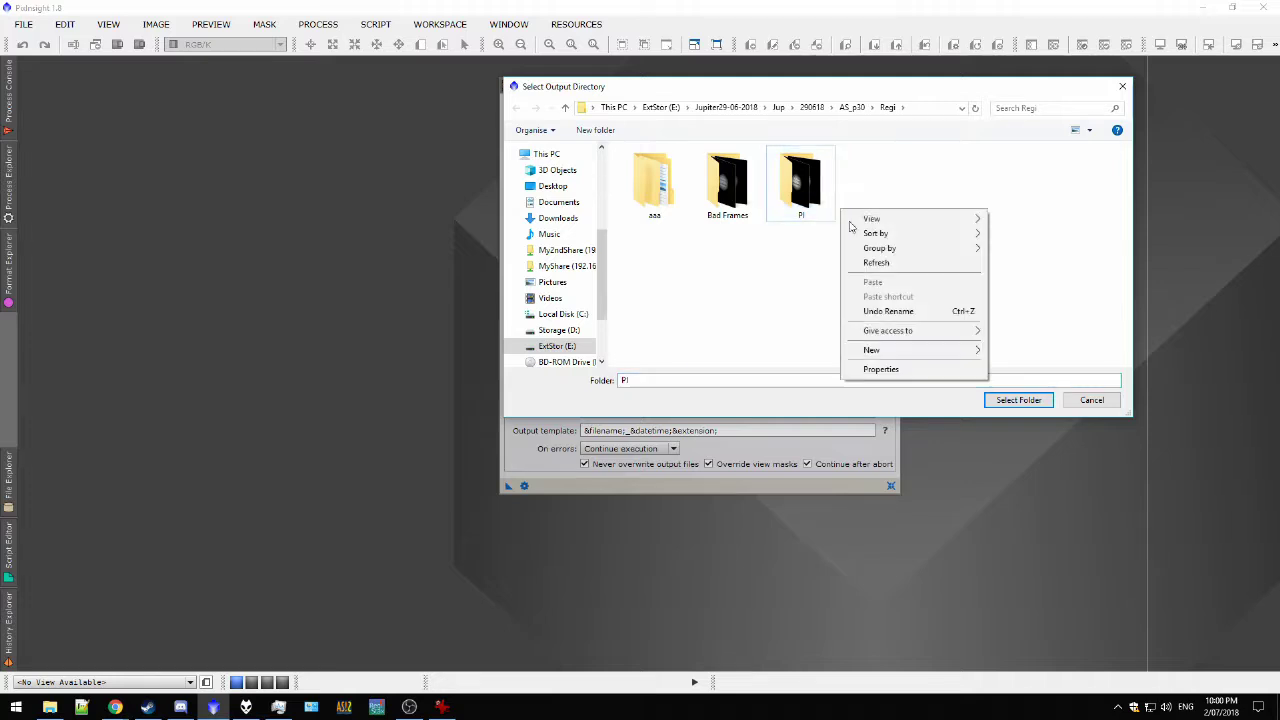
pyautogui.moveTo(960, 350)
pyautogui.click(1010, 352)
pyautogui.write('Pl2')
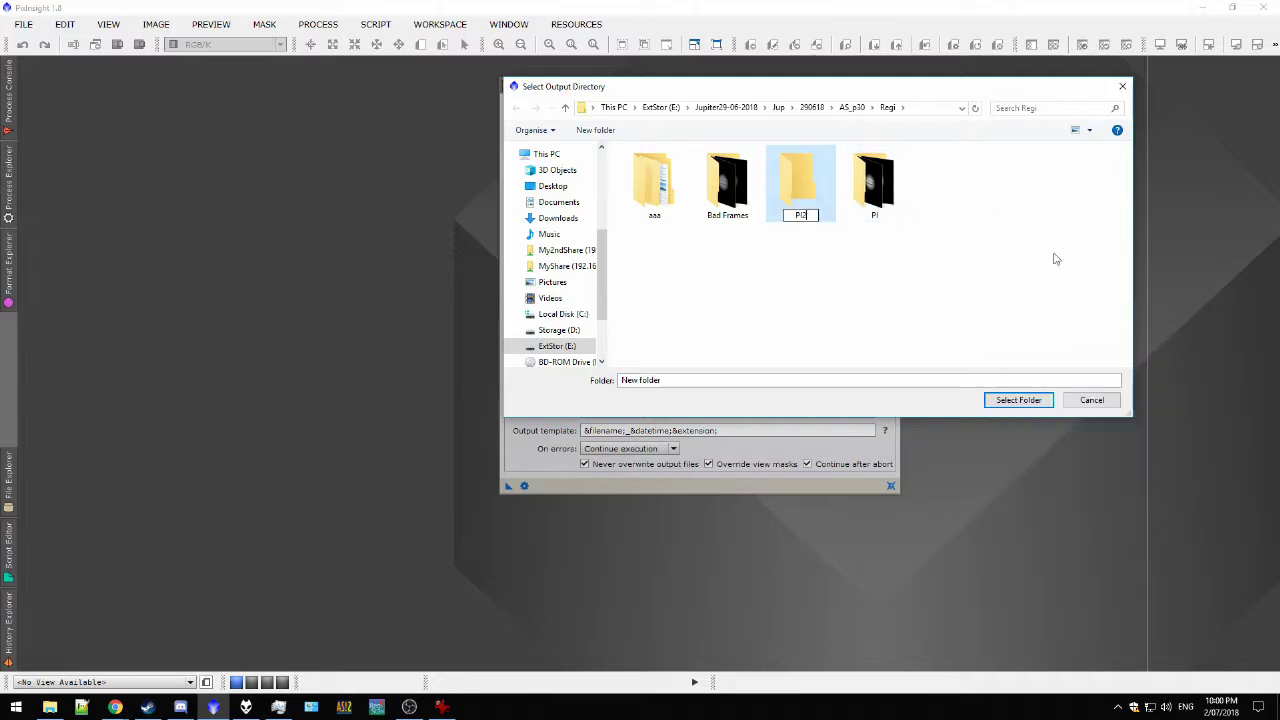
pyautogui.press('Return')
pyautogui.press('Return')
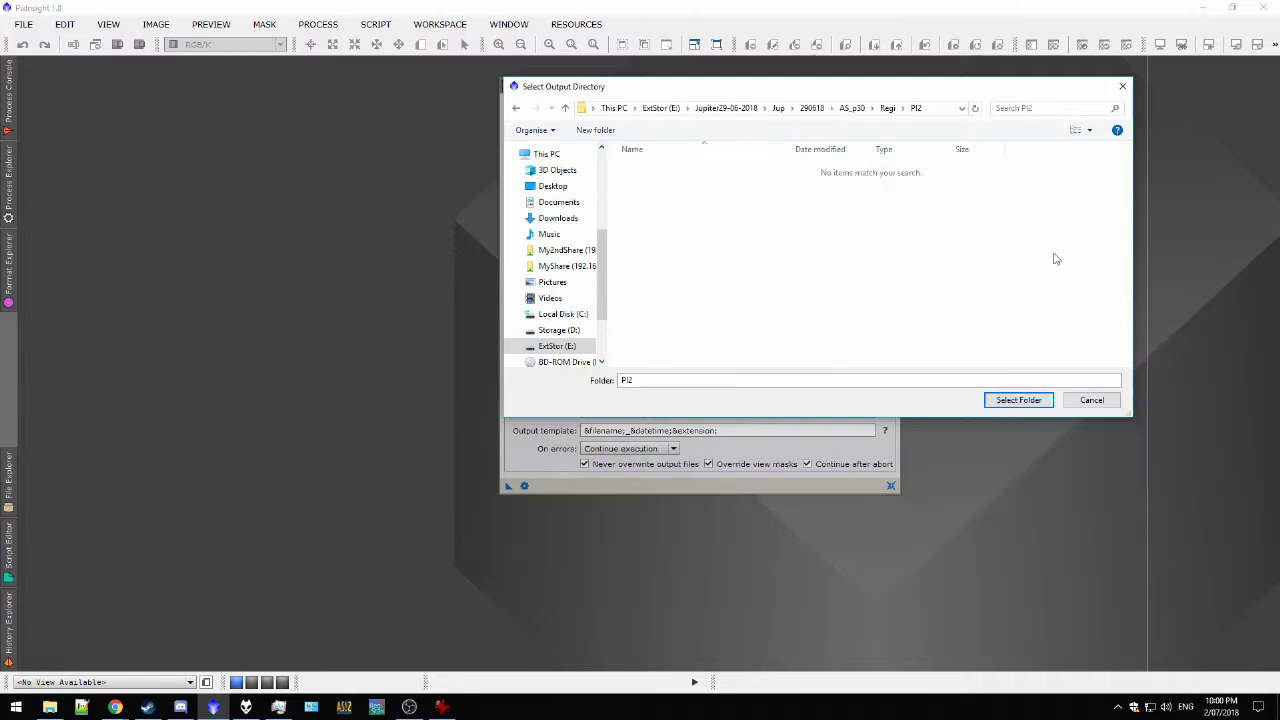
pyautogui.click(1018, 401)
# Step: Save the Image Container as an icon on the workspace, then collapse its window and park it out of the way
pyautogui.moveTo(706, 88); pyautogui.dragTo(795, 82)
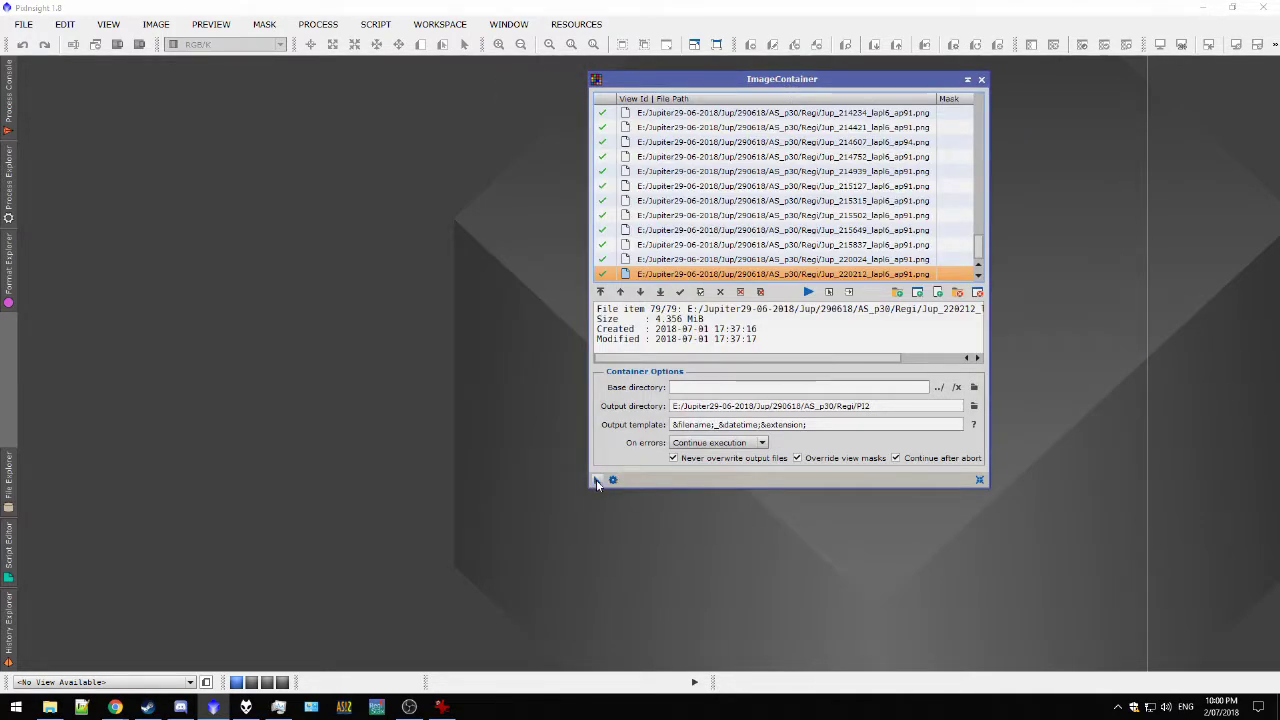
pyautogui.moveTo(596, 479); pyautogui.dragTo(333, 100)
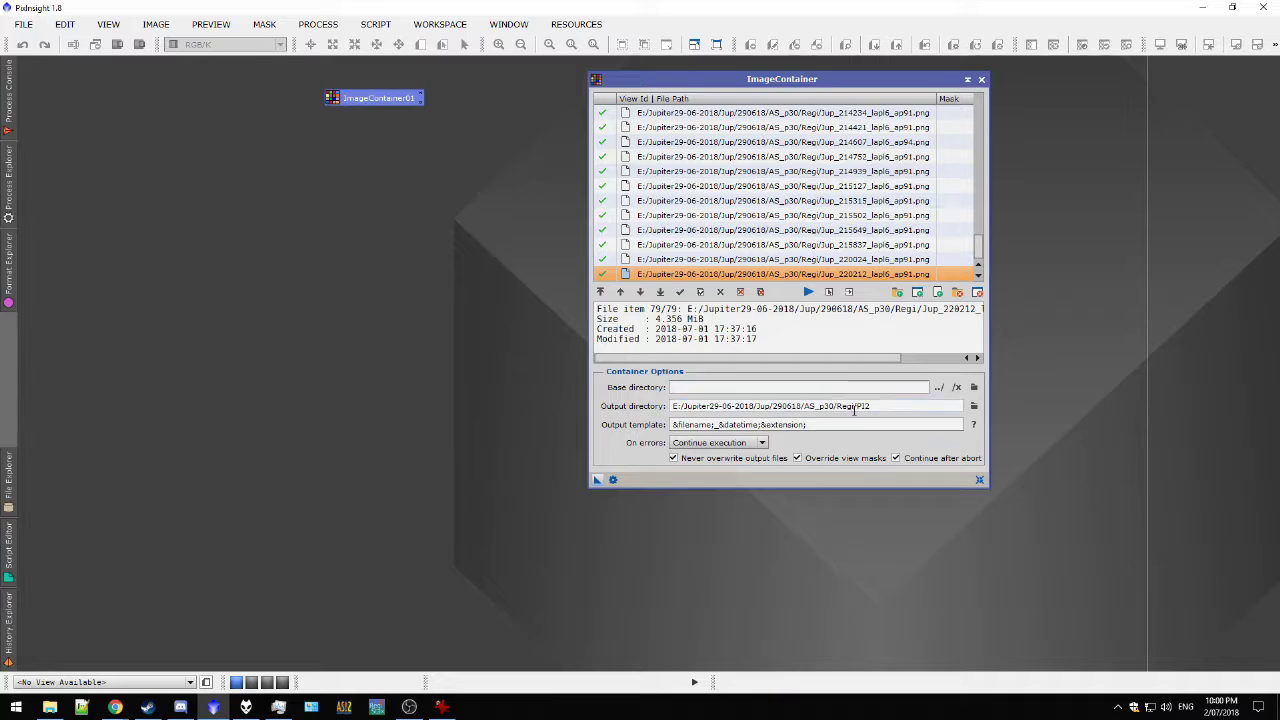
pyautogui.moveTo(778, 79); pyautogui.dragTo(954, 96)
pyautogui.click(1143, 98)
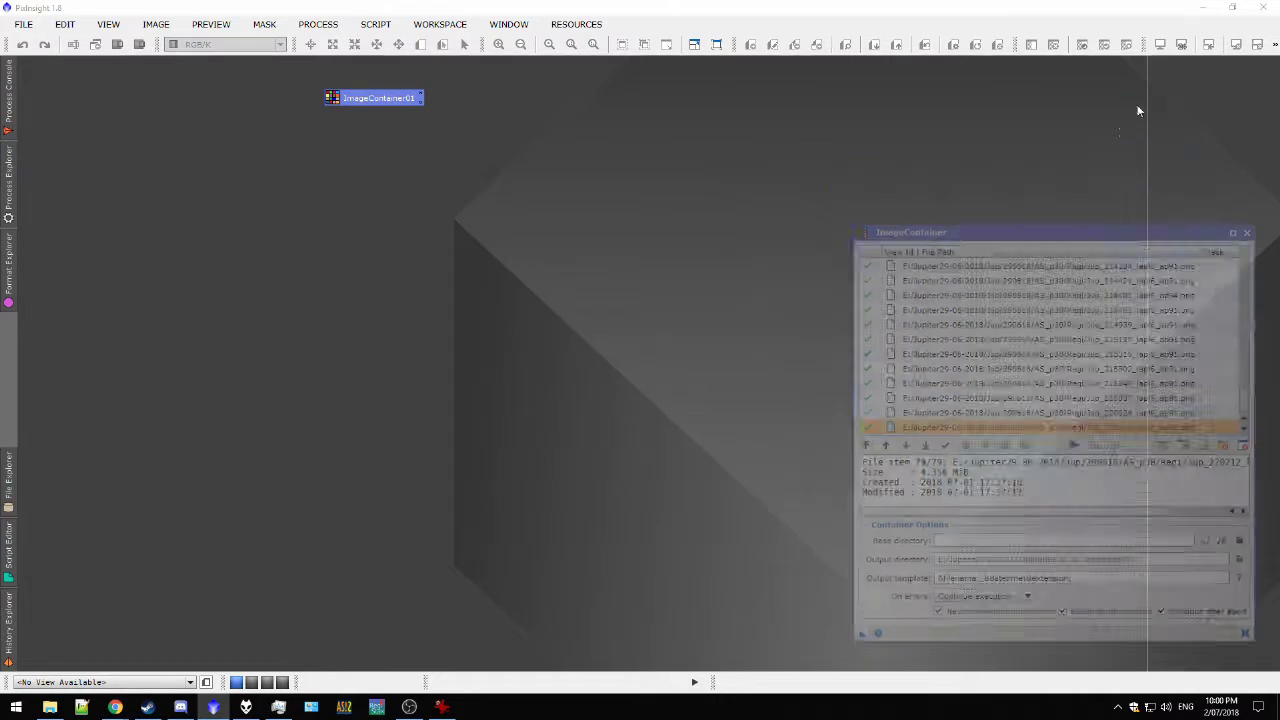
pyautogui.moveTo(933, 300)
pyautogui.mouseDown()
pyautogui.moveTo(1200, 120)
pyautogui.moveTo(1156, 82)
pyautogui.mouseUp()
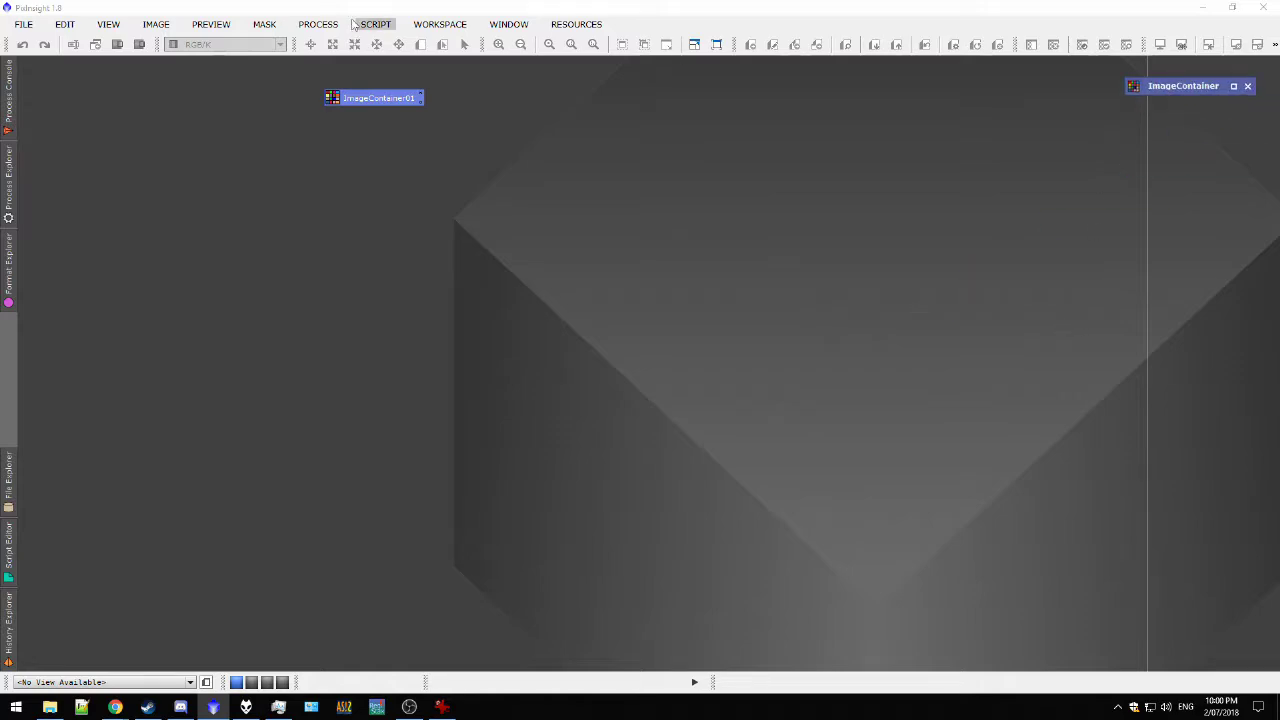
# Step: Open an empty ProcessContainer and position its window between the container icon and the collapsed ImageContainer window
pyautogui.click(317, 27)
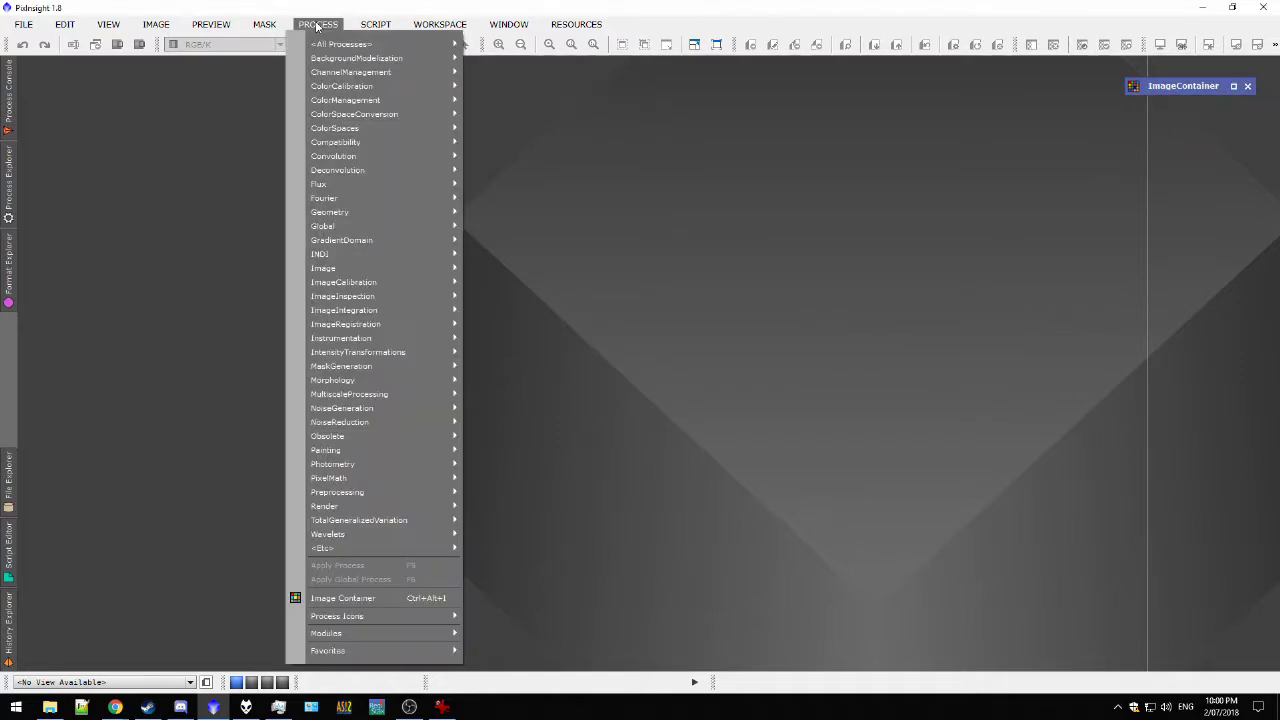
pyautogui.moveTo(326, 48)
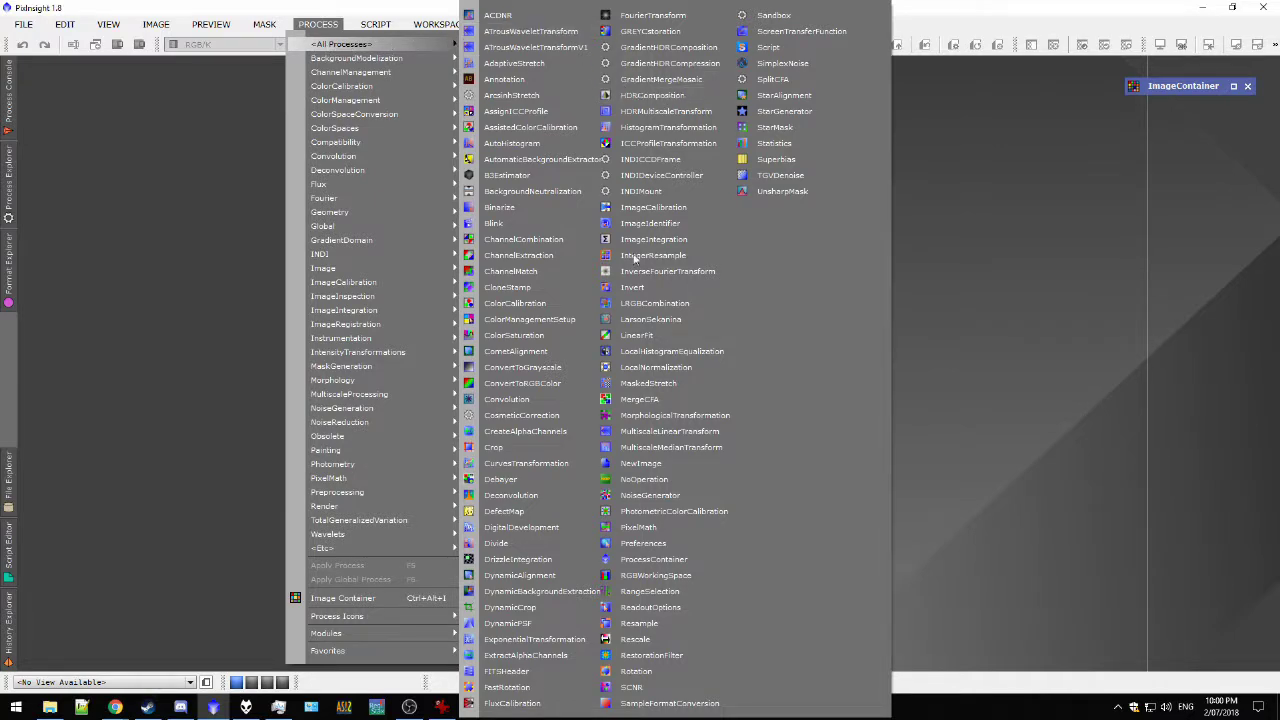
pyautogui.click(655, 561)
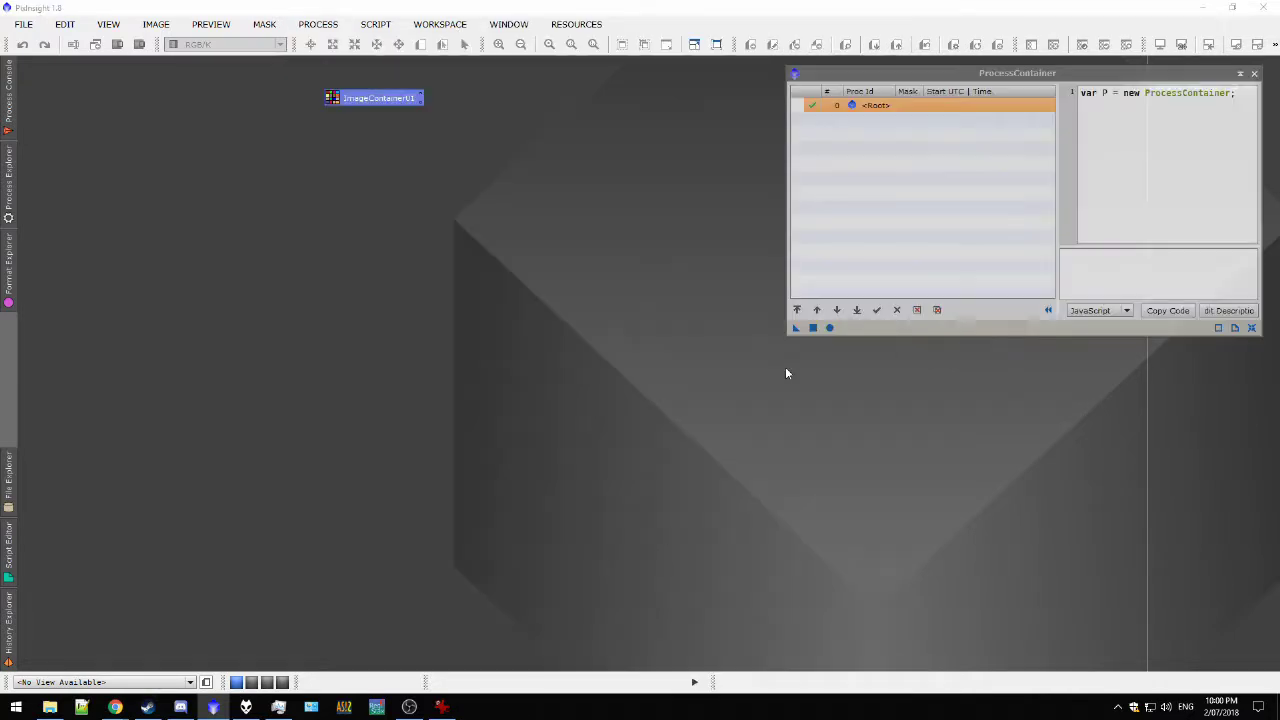
pyautogui.moveTo(915, 66); pyautogui.dragTo(636, 82)
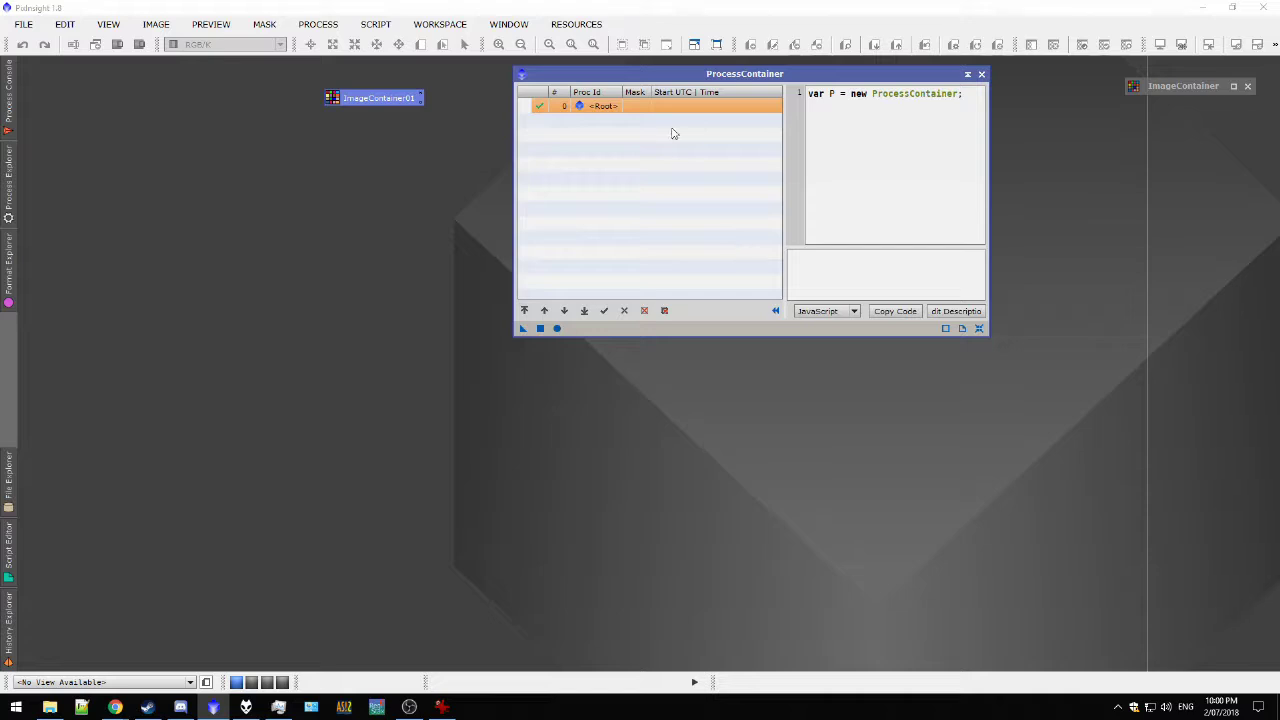
pyautogui.moveTo(630, 82); pyautogui.dragTo(842, 74)
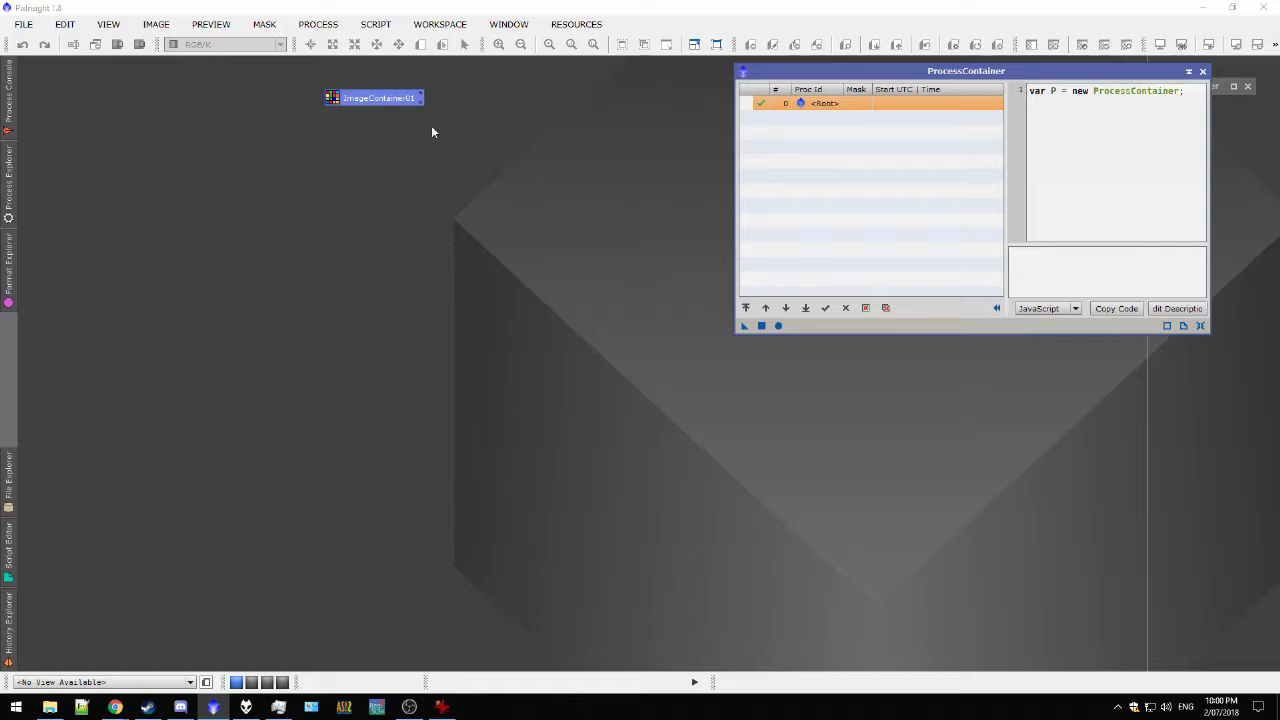
pyautogui.moveTo(1000, 83); pyautogui.dragTo(817, 80)
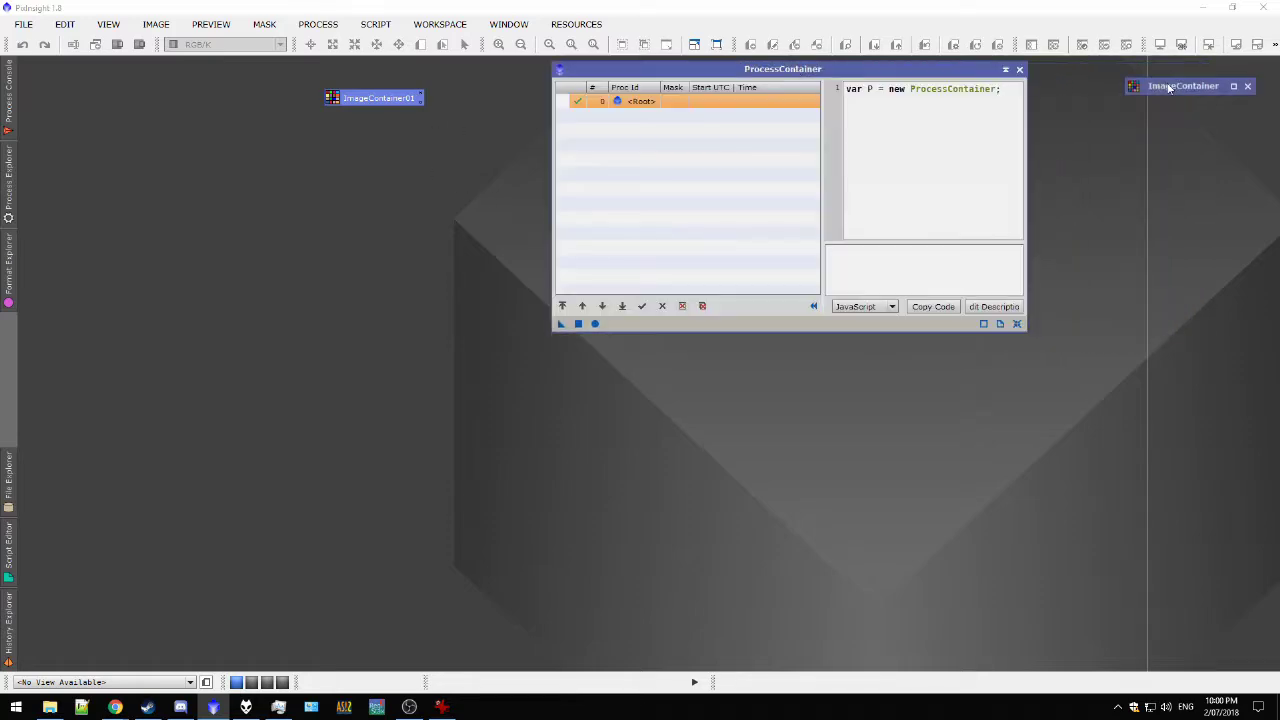
# Step: Open Jup_212121_lapl6_ap91.png from the ImageContainer list as a test image, collapse the container again and move the image clear of the icon
pyautogui.doubleClick(1168, 88)
pyautogui.moveTo(1007, 112); pyautogui.dragTo(1047, 106)
pyautogui.scroll(5, 1092, 220)
pyautogui.click(1092, 220)
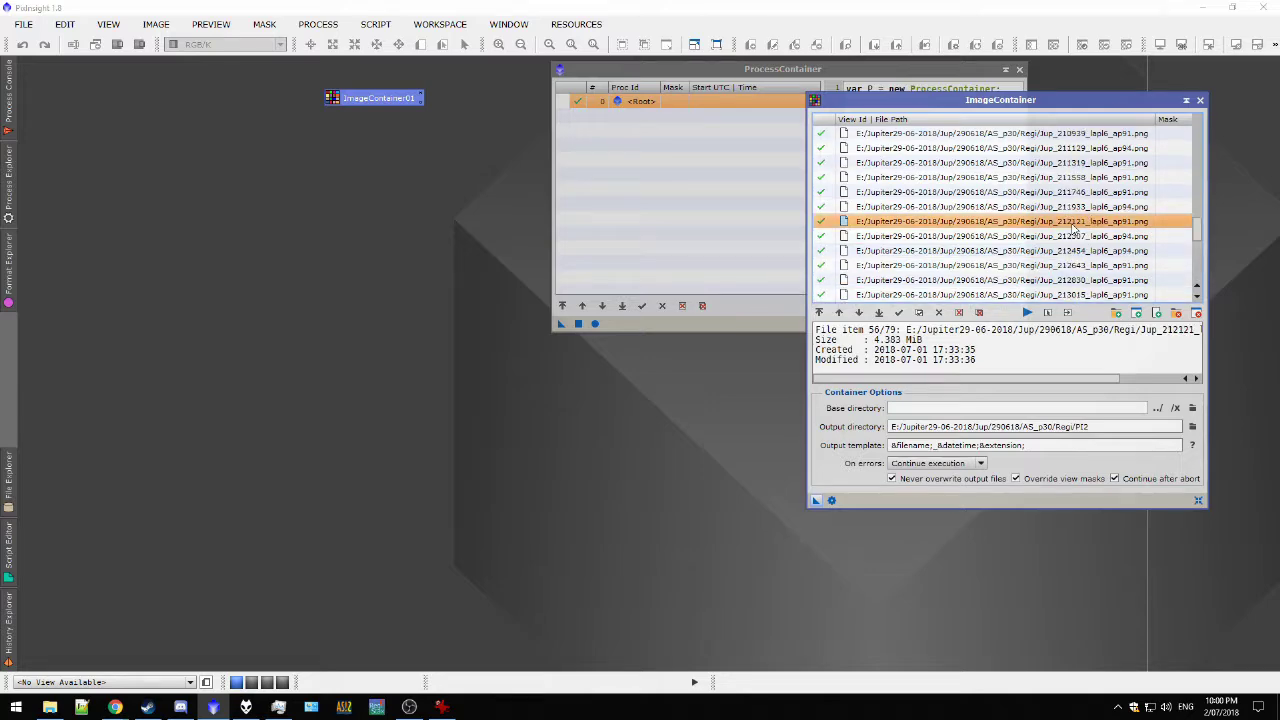
pyautogui.click(1027, 313)
pyautogui.moveTo(316, 67)
pyautogui.mouseDown()
pyautogui.moveTo(378, 104)
pyautogui.moveTo(337, 148)
pyautogui.mouseUp()
pyautogui.doubleClick(1158, 101)
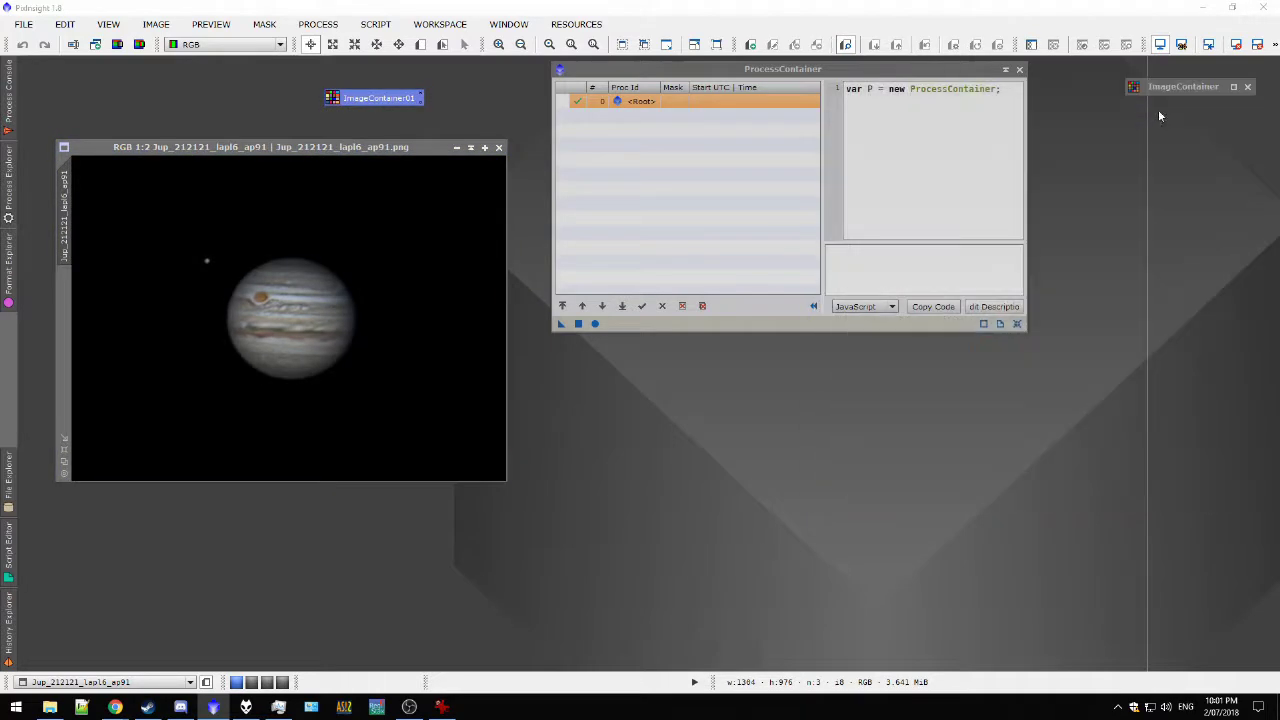
pyautogui.moveTo(353, 151); pyautogui.dragTo(351, 130)
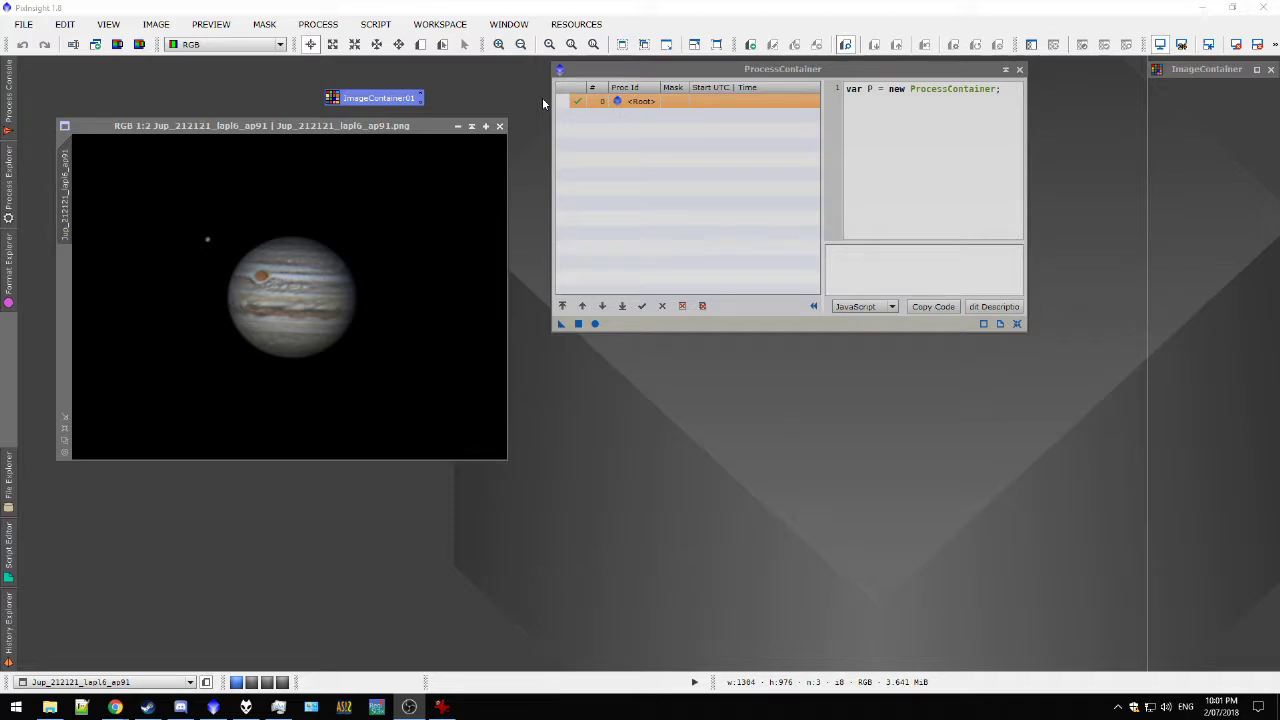
# Step: Open the HistogramTransformation, LocalHistogramEqualization and CurvesTransformation process windows
pyautogui.click(318, 24)
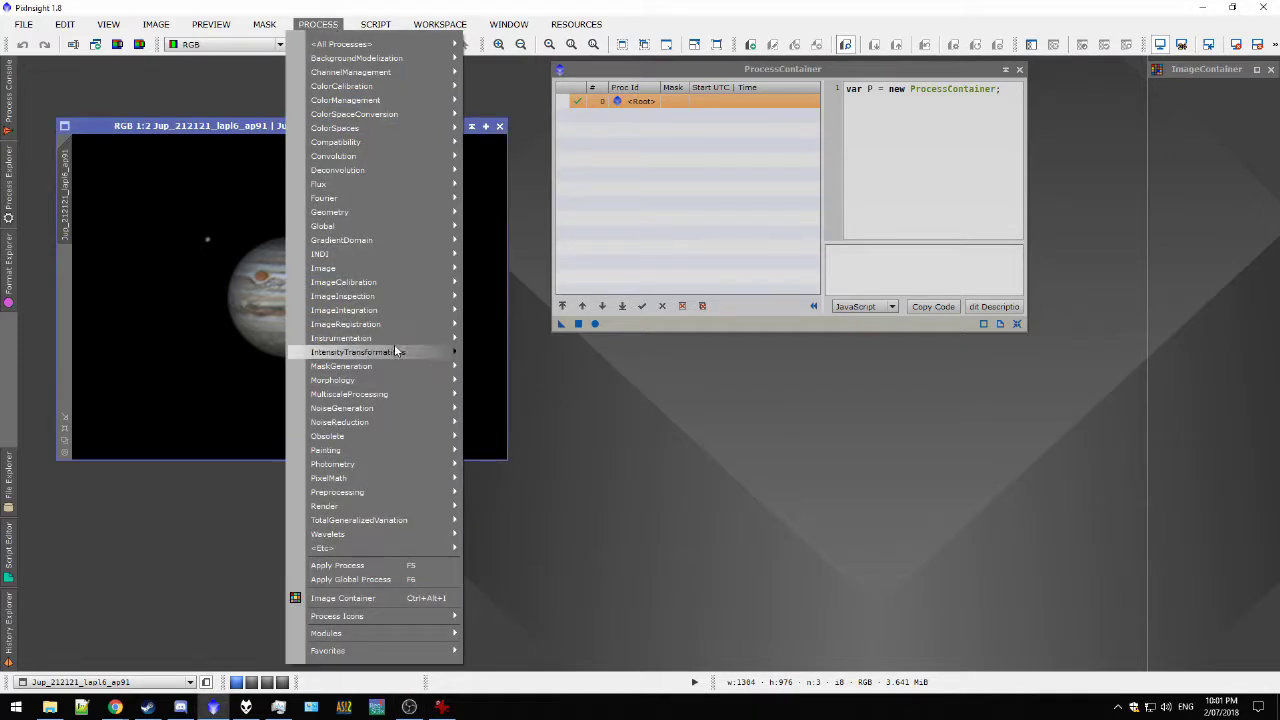
pyautogui.moveTo(404, 352)
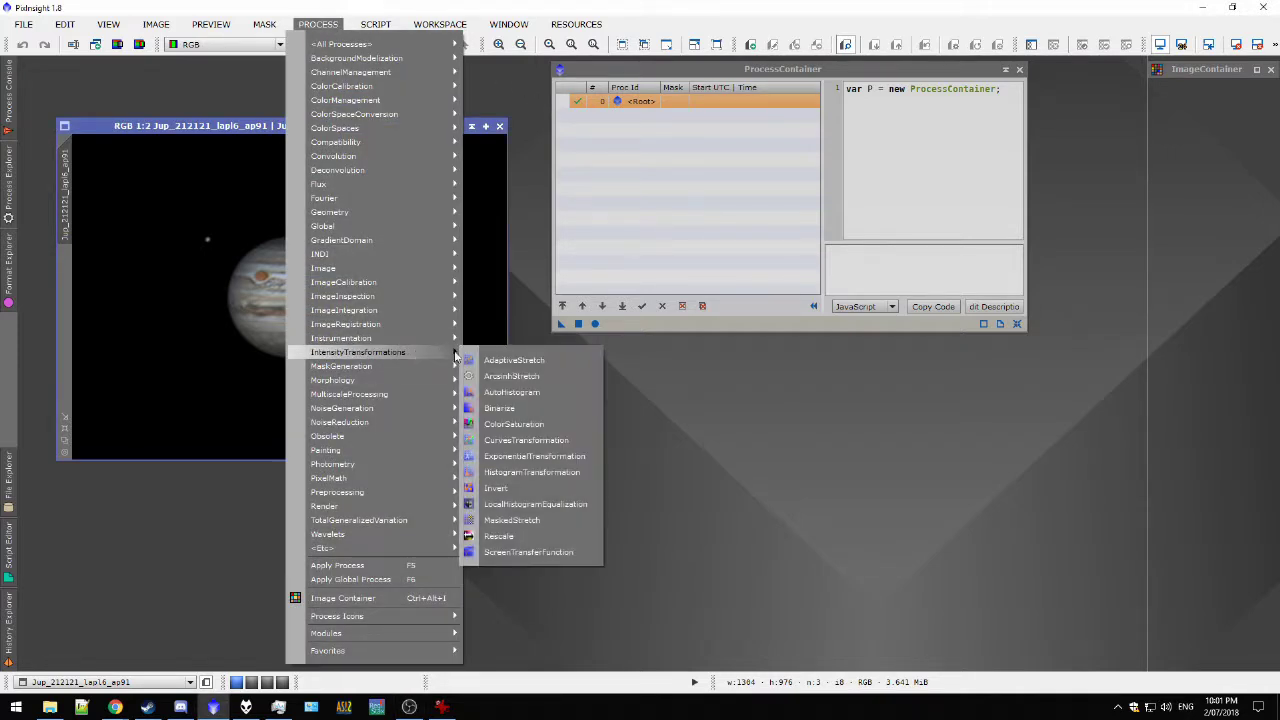
pyautogui.click(549, 472)
pyautogui.click(318, 24)
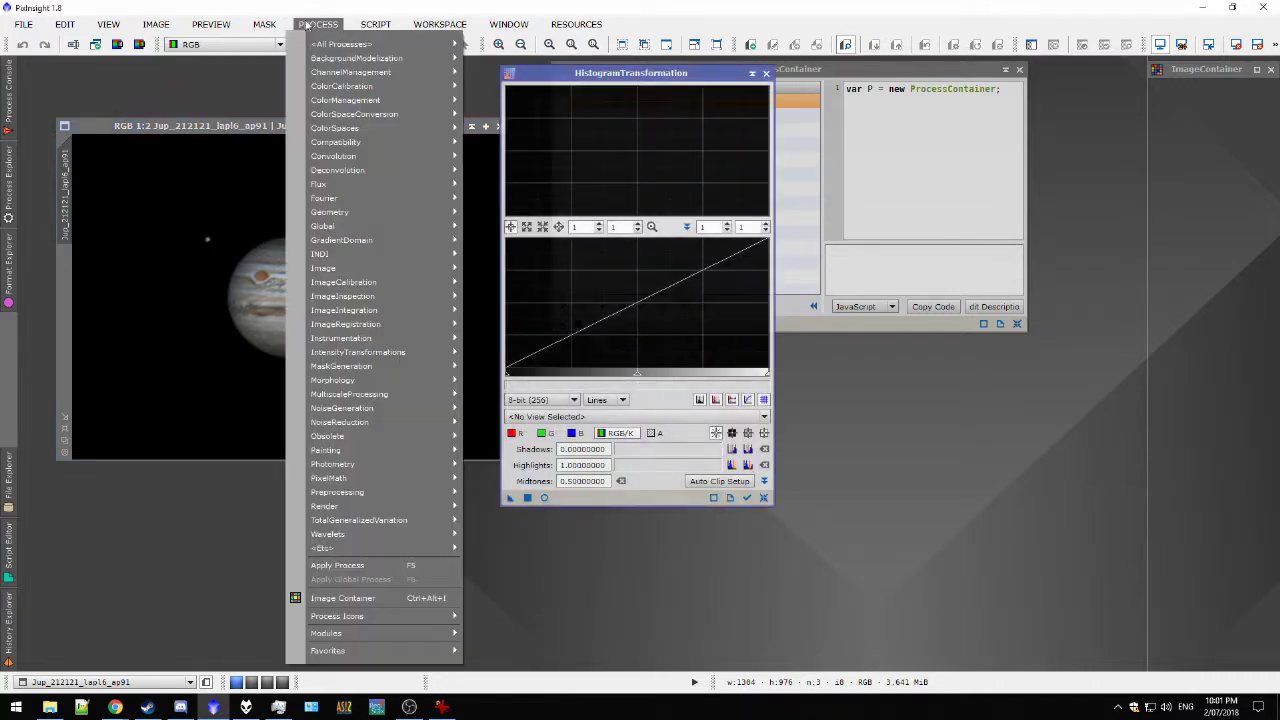
pyautogui.moveTo(358, 352)
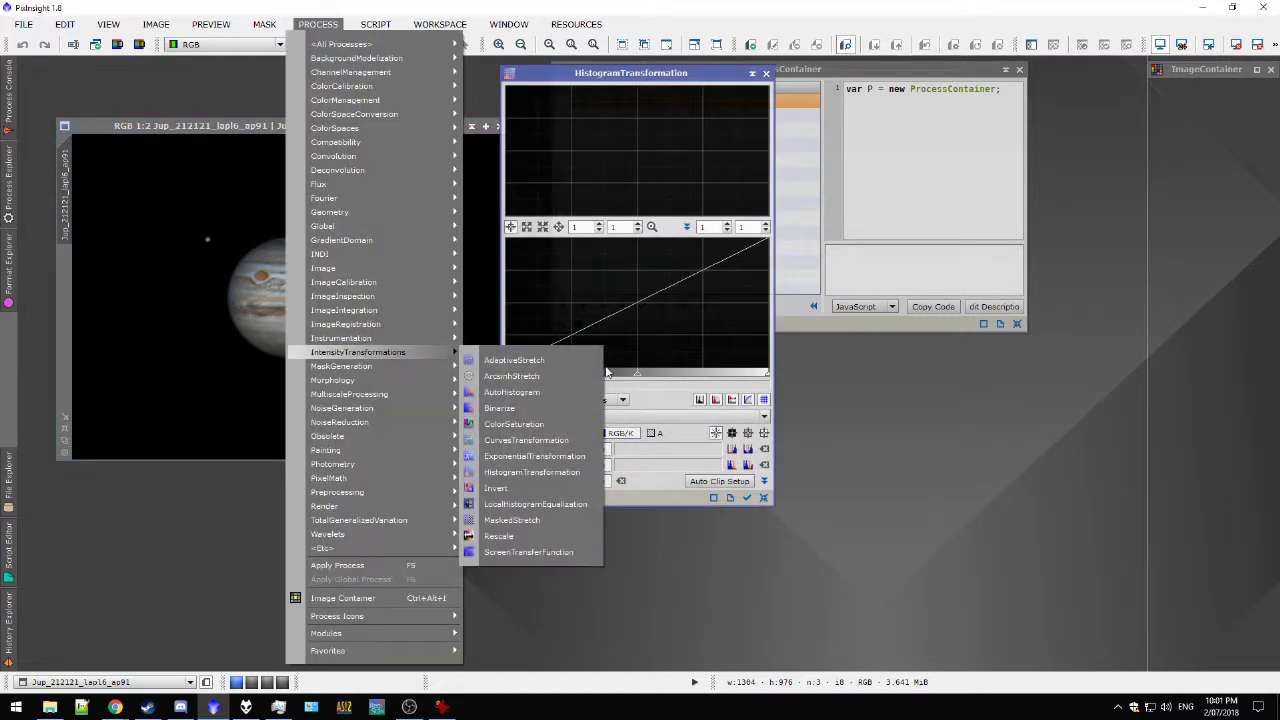
pyautogui.click(542, 500)
pyautogui.click(320, 24)
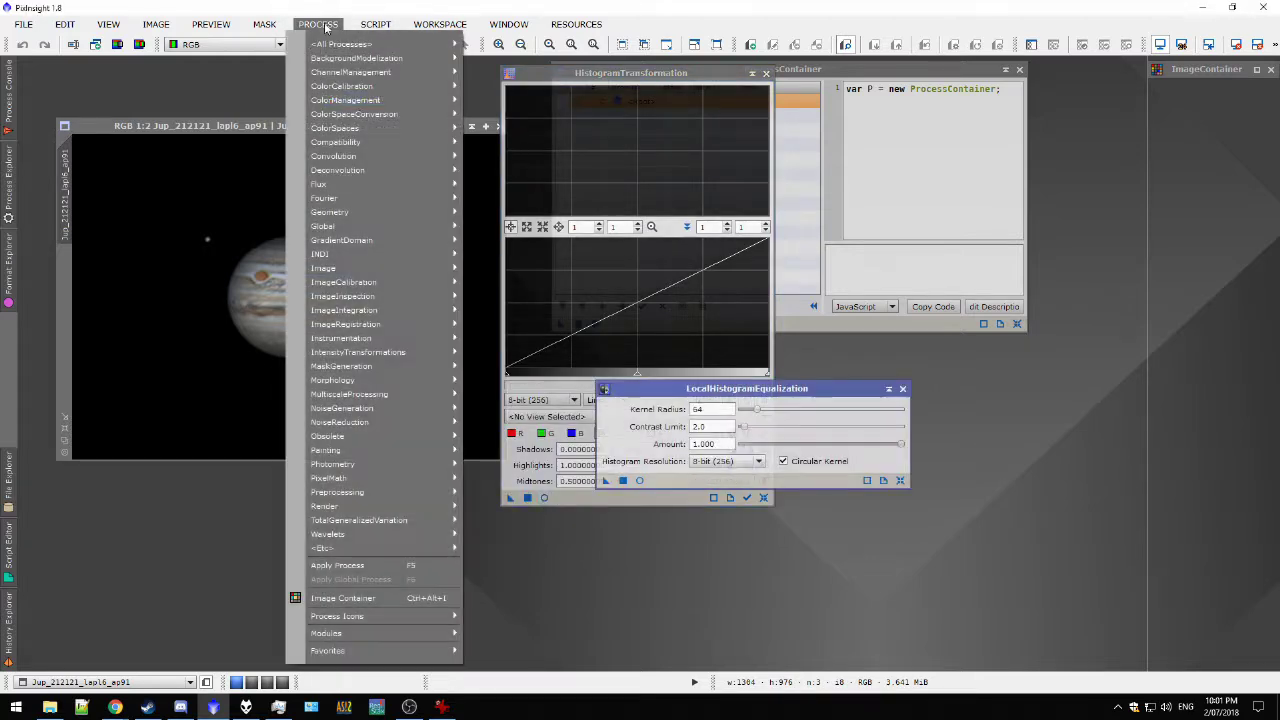
pyautogui.moveTo(400, 352)
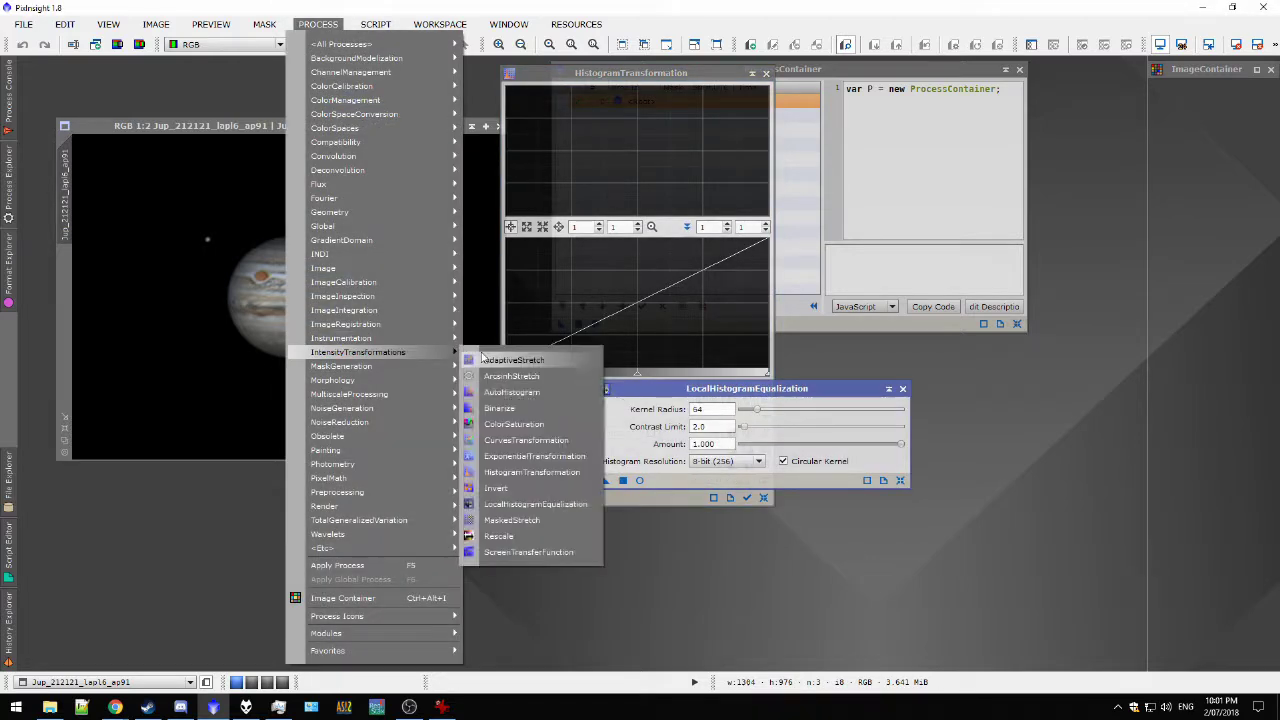
pyautogui.click(534, 441)
# Step: Collapse the CurvesTransformation and LocalHistogramEqualization windows out of the way and place HistogramTransformation beside the Jupiter image
pyautogui.moveTo(835, 229); pyautogui.dragTo(947, 284)
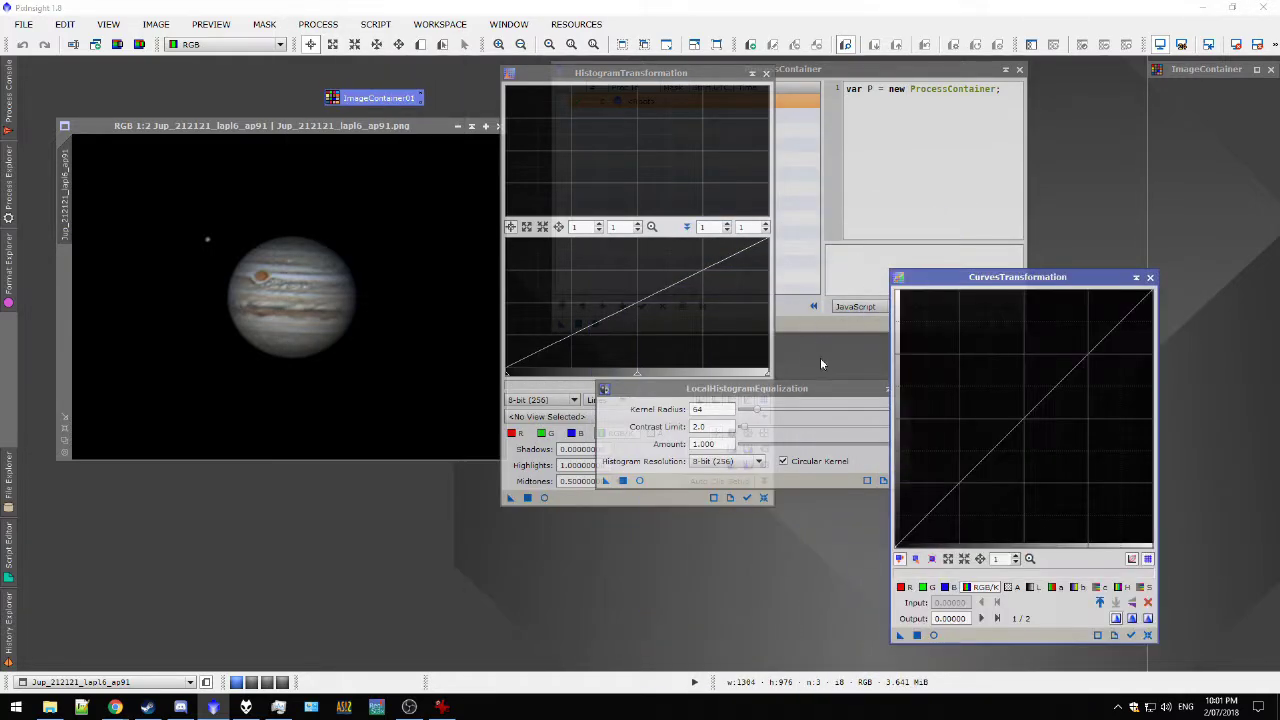
pyautogui.doubleClick(1103, 277)
pyautogui.doubleClick(887, 386)
pyautogui.moveTo(772, 431); pyautogui.dragTo(1030, 440)
pyautogui.moveTo(399, 130); pyautogui.dragTo(425, 118)
pyautogui.moveTo(590, 72); pyautogui.dragTo(631, 68)
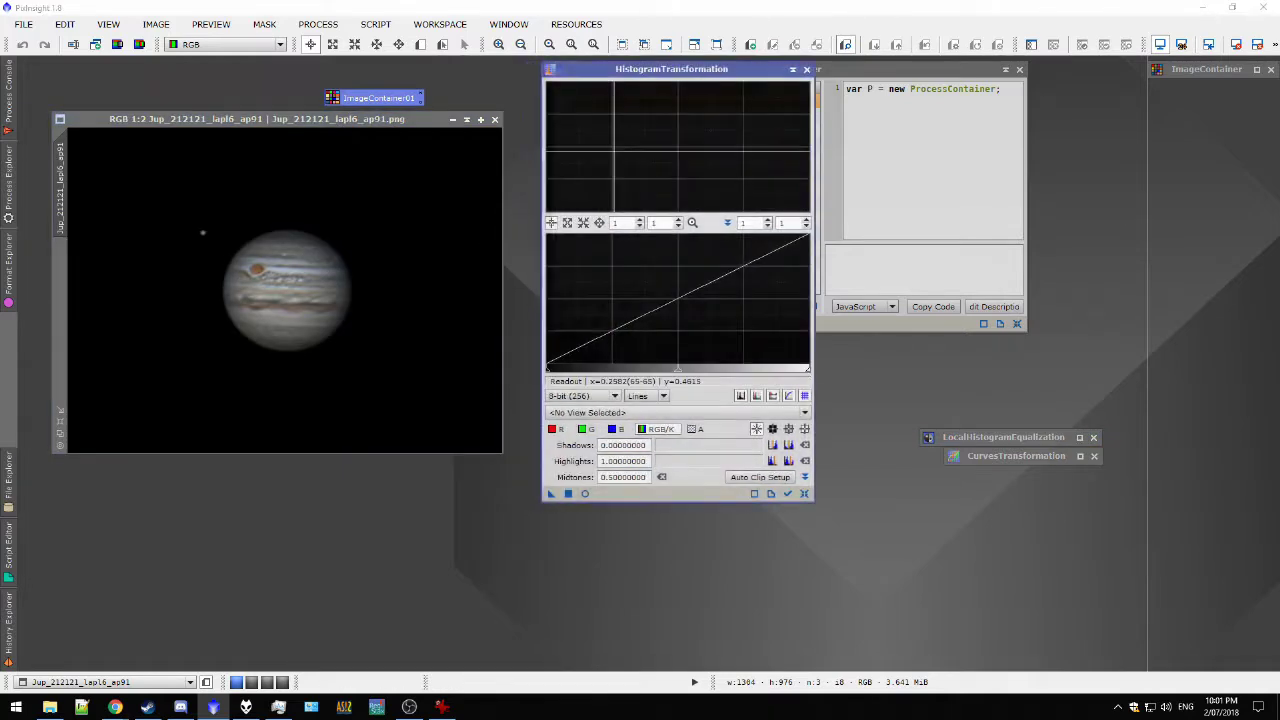
# Step: Start a real-time preview for HistogramTransformation, enlarge it and arrange both windows side by side
pyautogui.click(585, 494)
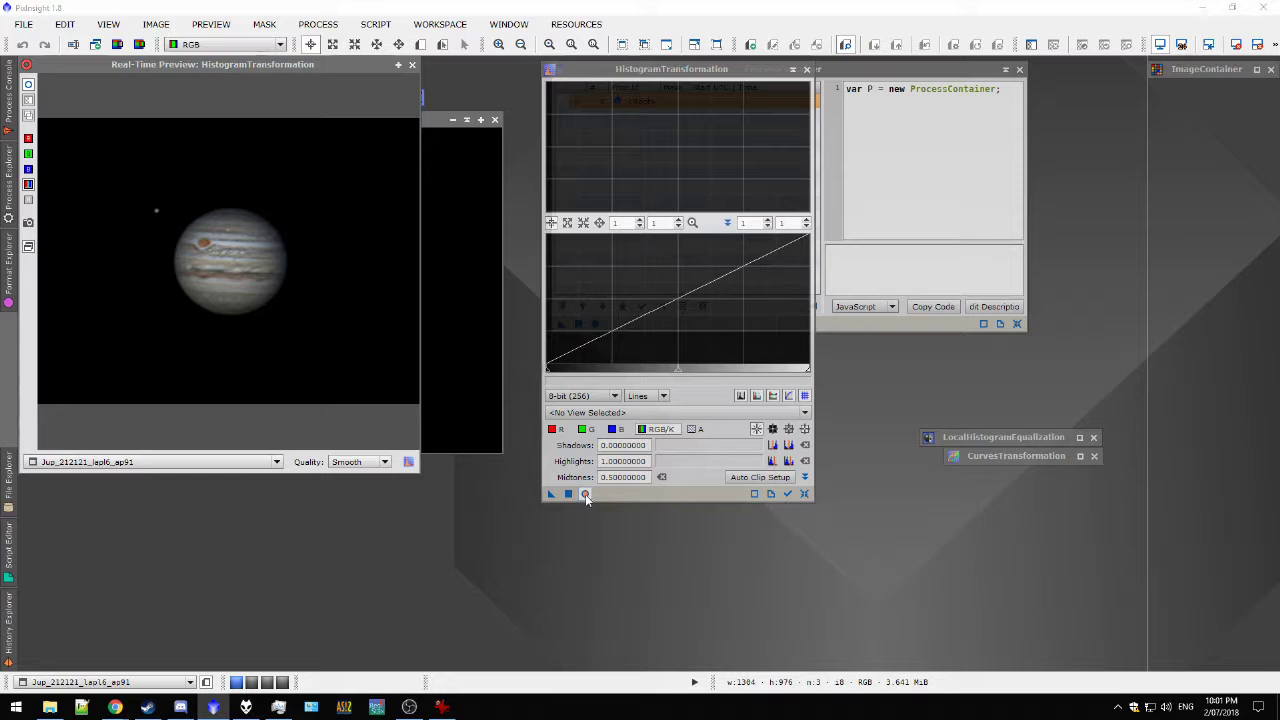
pyautogui.moveTo(421, 471); pyautogui.dragTo(517, 524)
pyautogui.moveTo(420, 68); pyautogui.dragTo(403, 92)
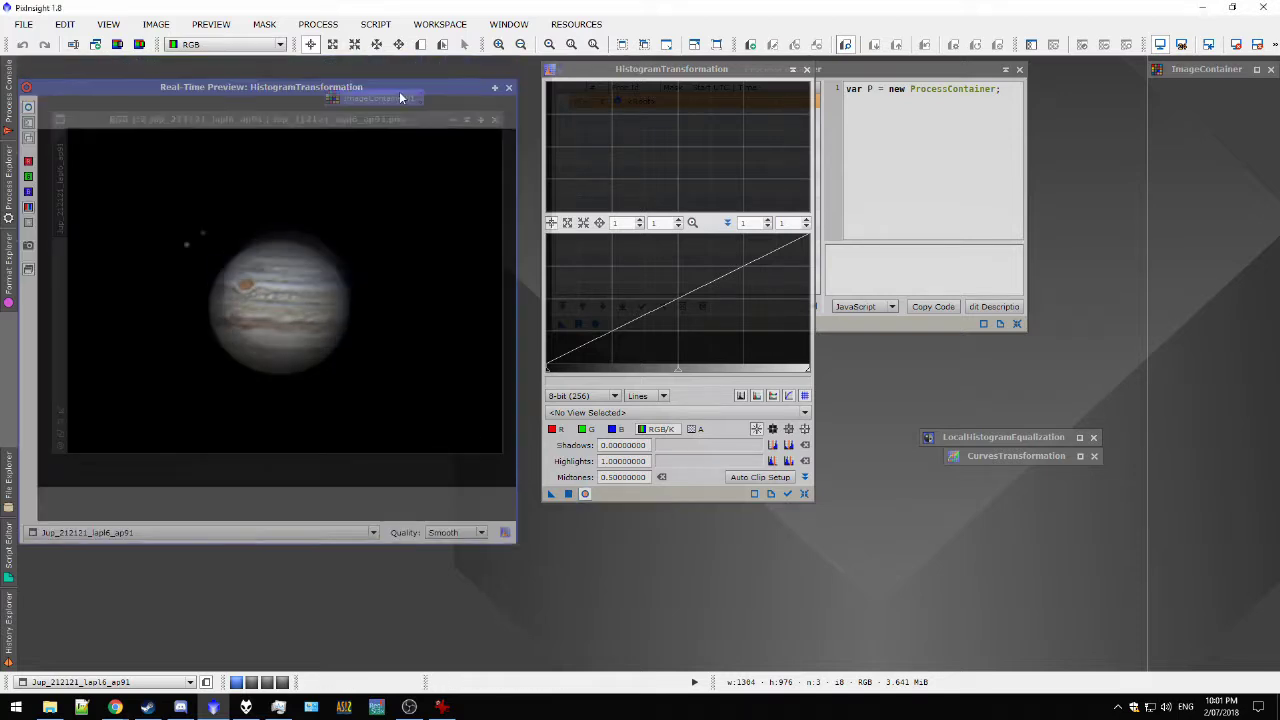
pyautogui.moveTo(736, 75); pyautogui.dragTo(746, 102)
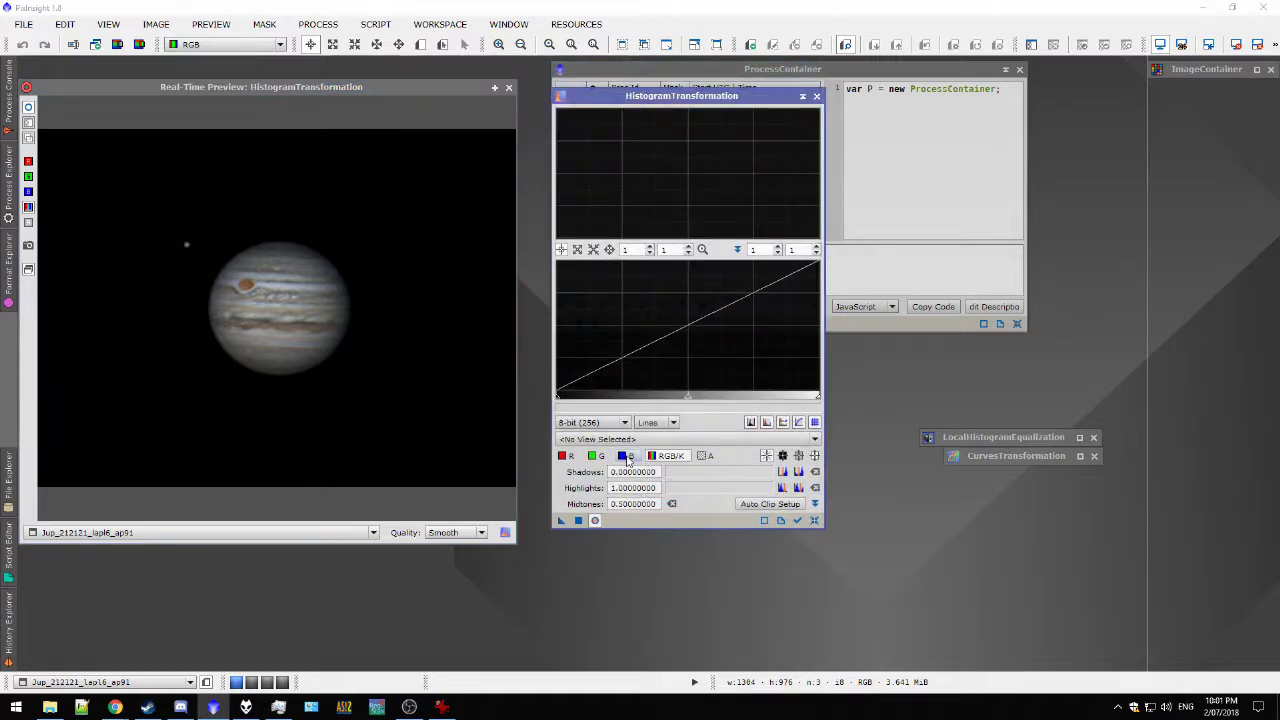
# Step: Load the histogram of Jup_212121_lapl6_ap91, raise the shadows clipping point to about 0.02025 and apply the transformation to the image
pyautogui.click(651, 440)
pyautogui.click(640, 456)
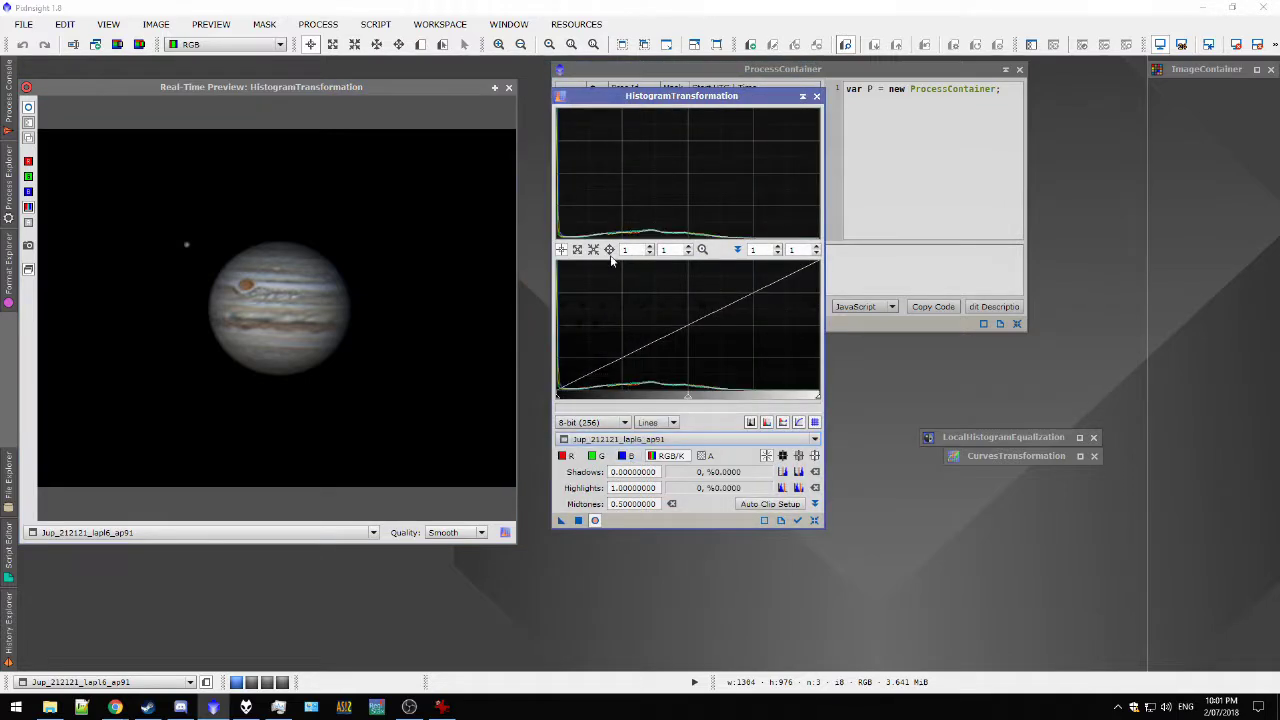
pyautogui.moveTo(558, 398); pyautogui.dragTo(561, 398)
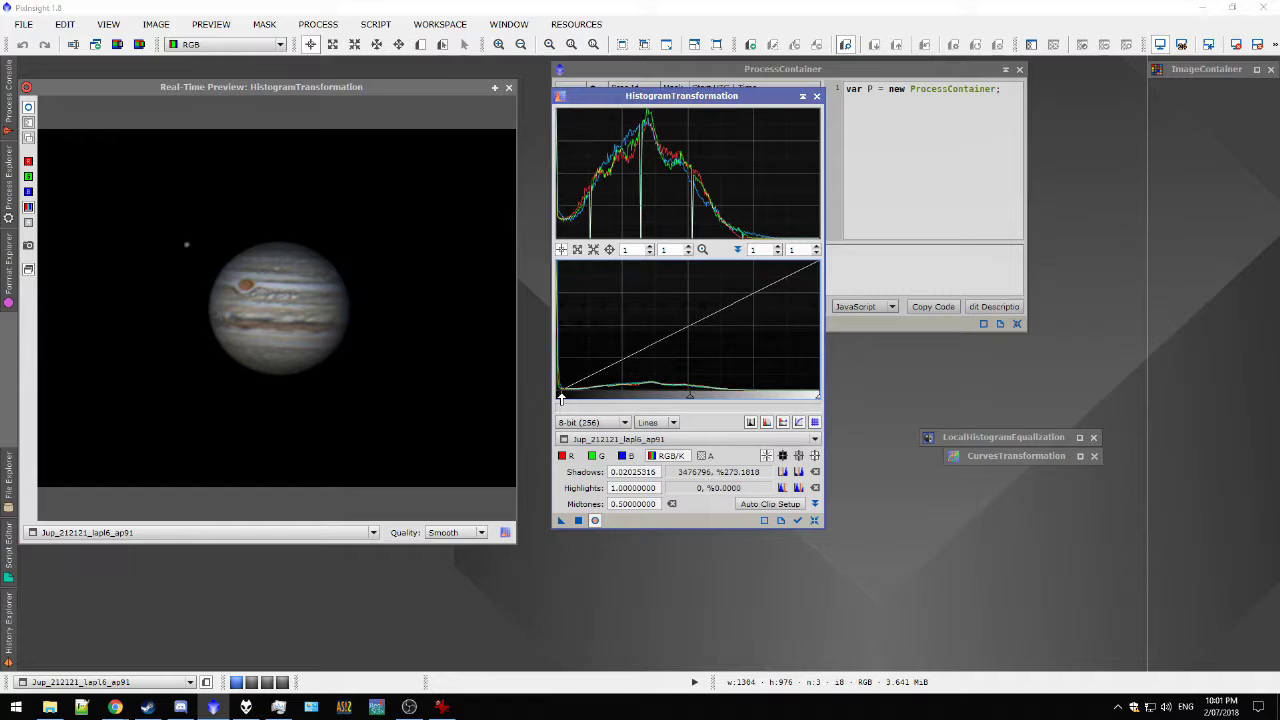
pyautogui.click(578, 521)
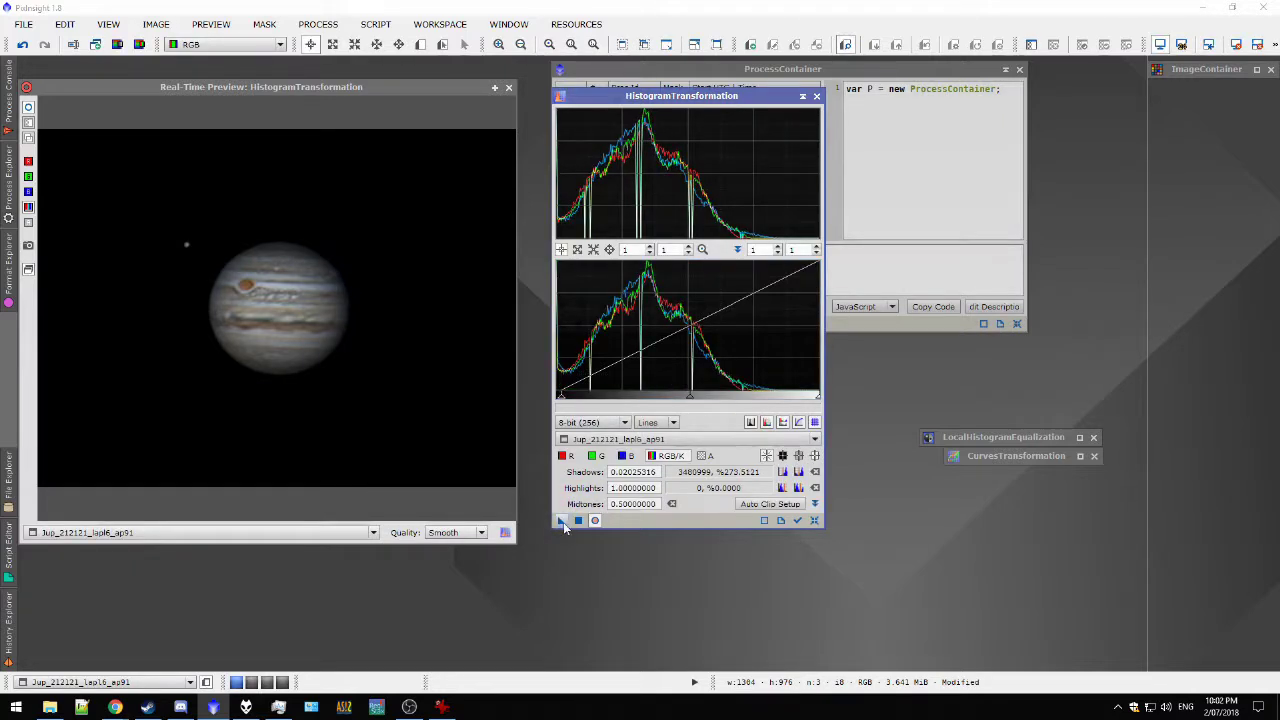
# Step: Add the HistogramTransformation settings to the ProcessContainer, then collapse its window and park it below the container
pyautogui.moveTo(707, 96); pyautogui.dragTo(414, 70)
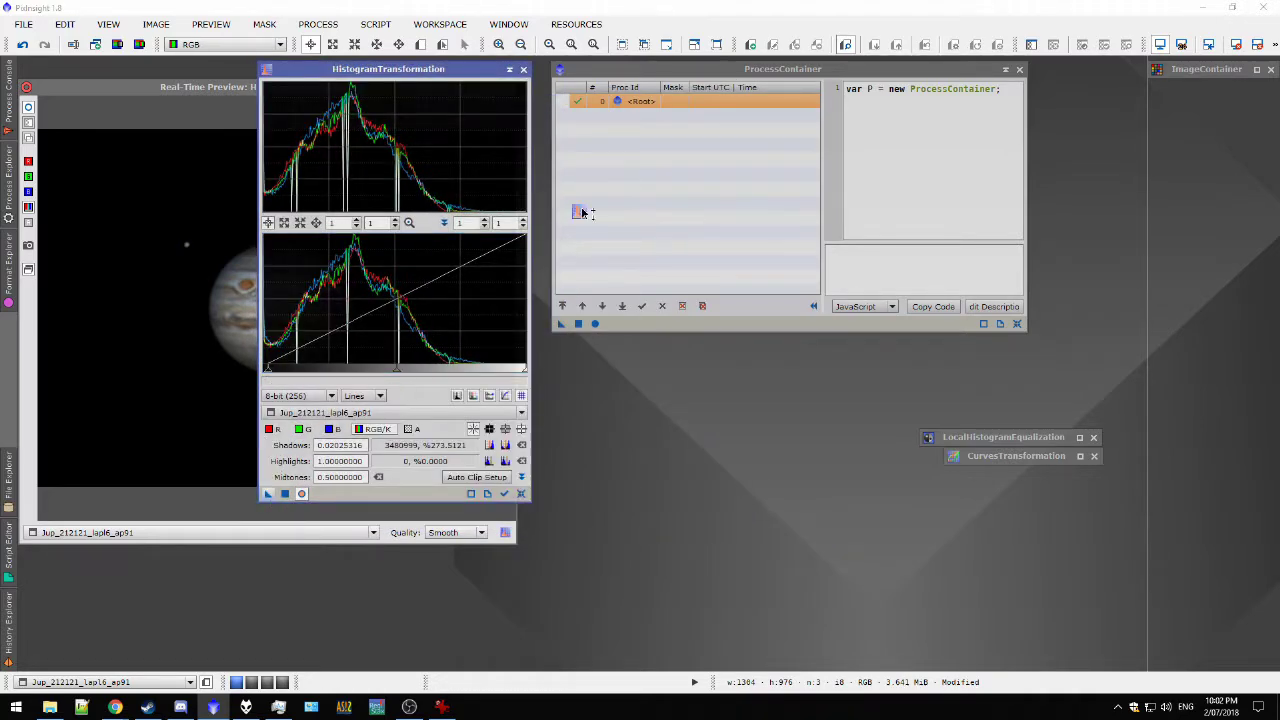
pyautogui.moveTo(520, 292); pyautogui.dragTo(605, 174)
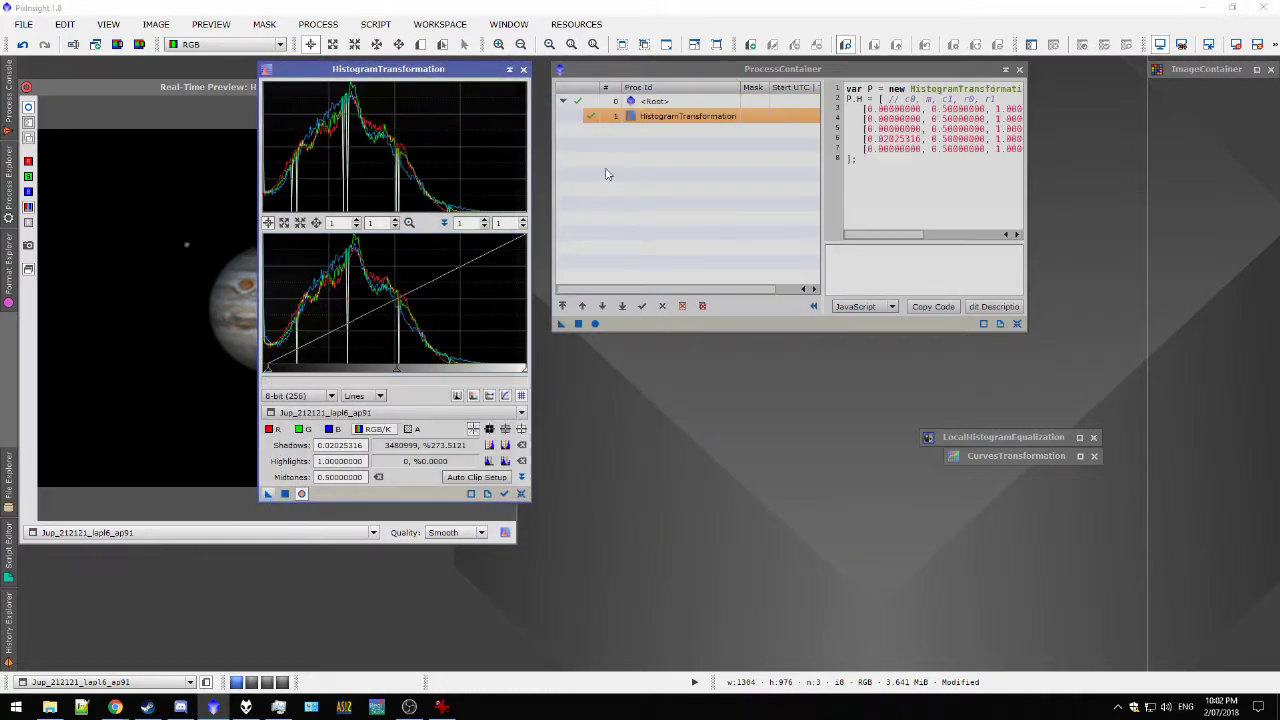
pyautogui.click(510, 71)
pyautogui.moveTo(392, 284); pyautogui.dragTo(1113, 362)
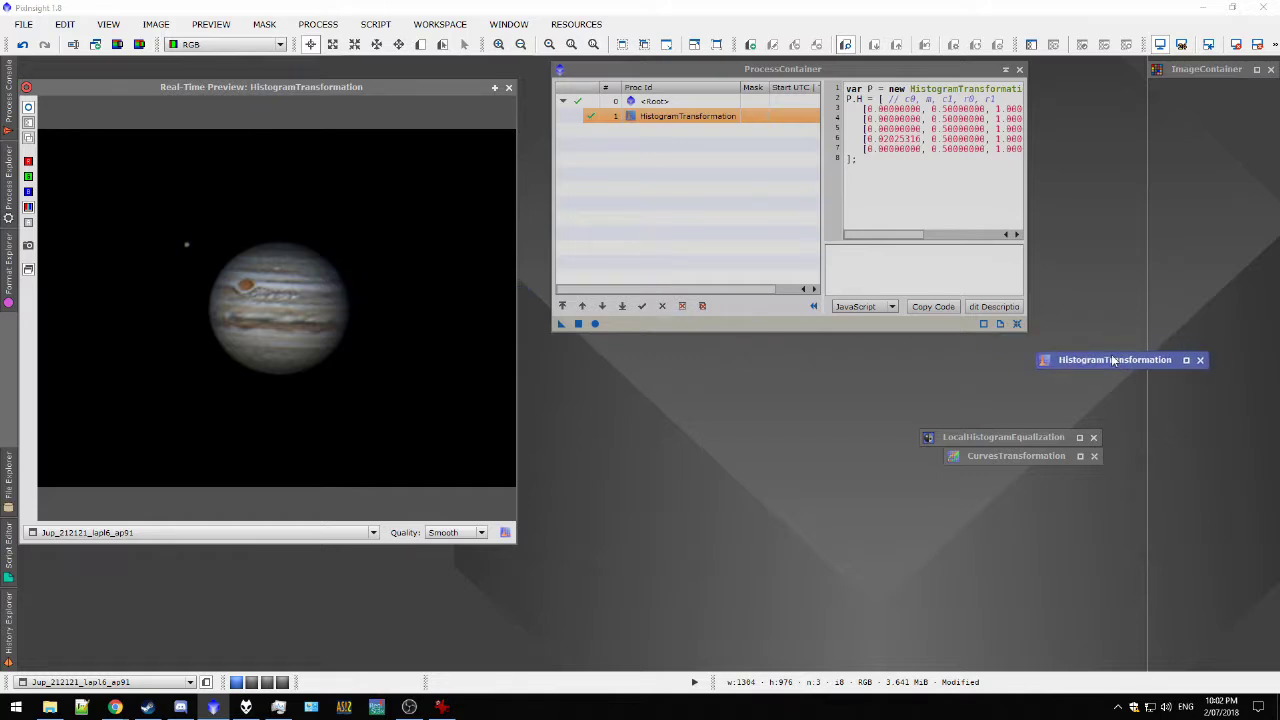
# Step: Expand LocalHistogramEqualization below the ProcessContainer, preview it in real time and set the kernel radius to 230
pyautogui.doubleClick(1013, 440)
pyautogui.moveTo(723, 392); pyautogui.dragTo(688, 349)
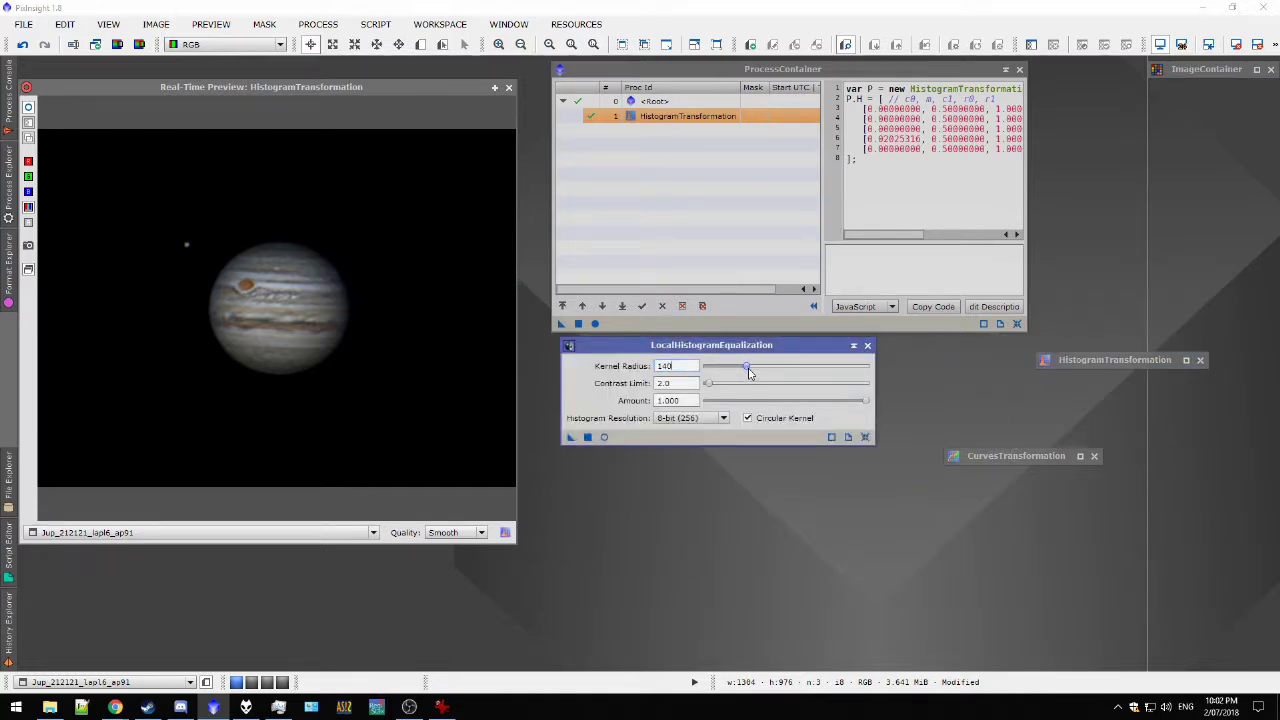
pyautogui.click(605, 437)
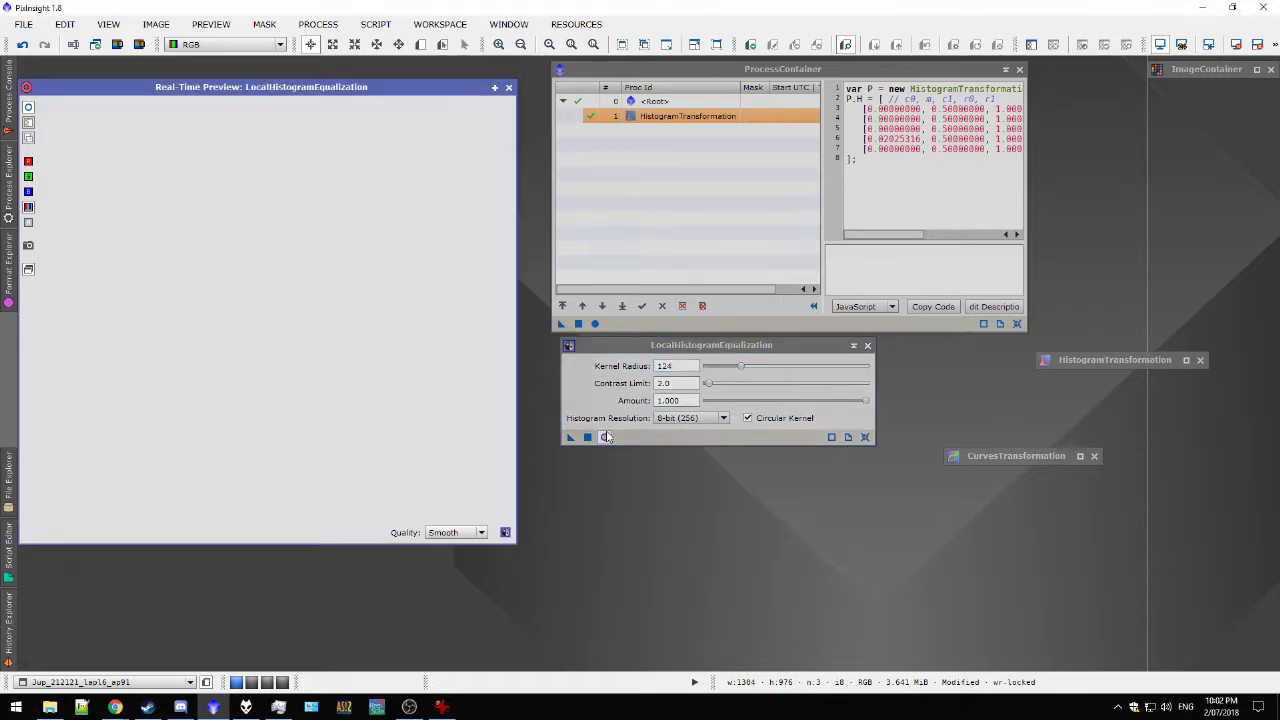
pyautogui.moveTo(739, 370); pyautogui.dragTo(761, 371)
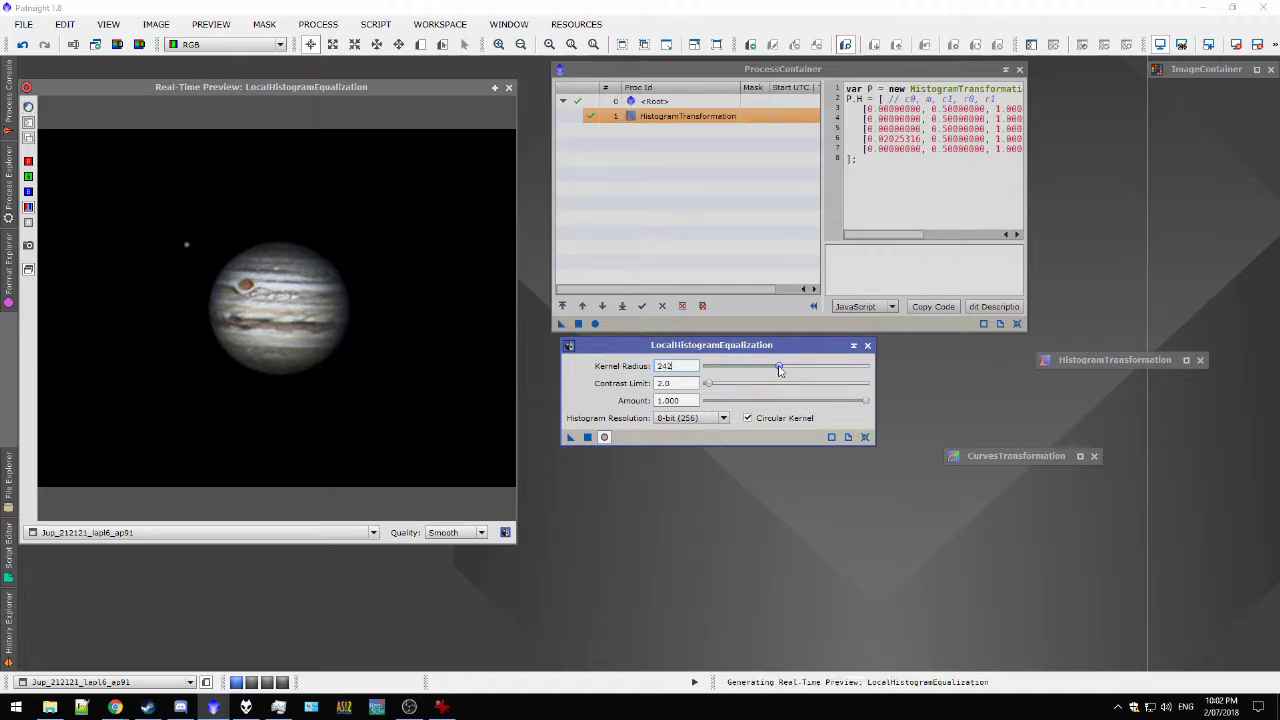
pyautogui.moveTo(780, 370); pyautogui.dragTo(776, 370)
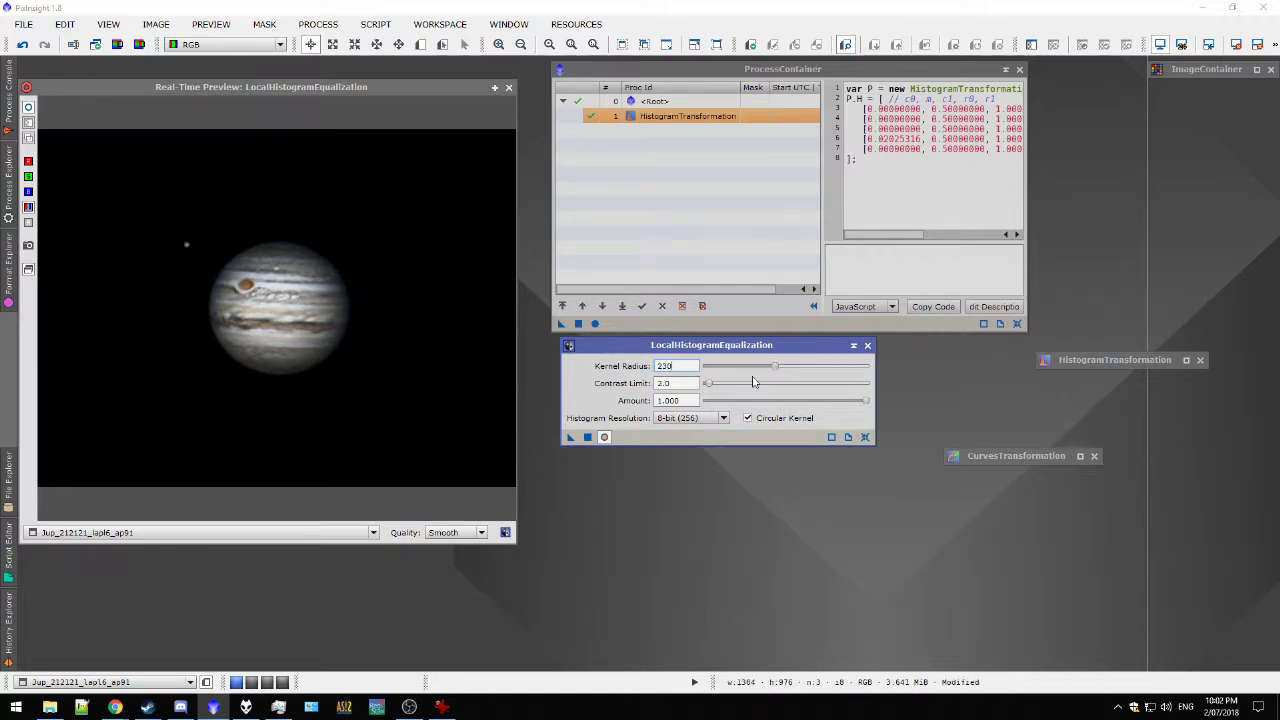
# Step: Set the LocalHistogramEqualization contrast limit to 1.4 and increase the kernel radius to 260
pyautogui.doubleClick(668, 383)
pyautogui.write('1.4')
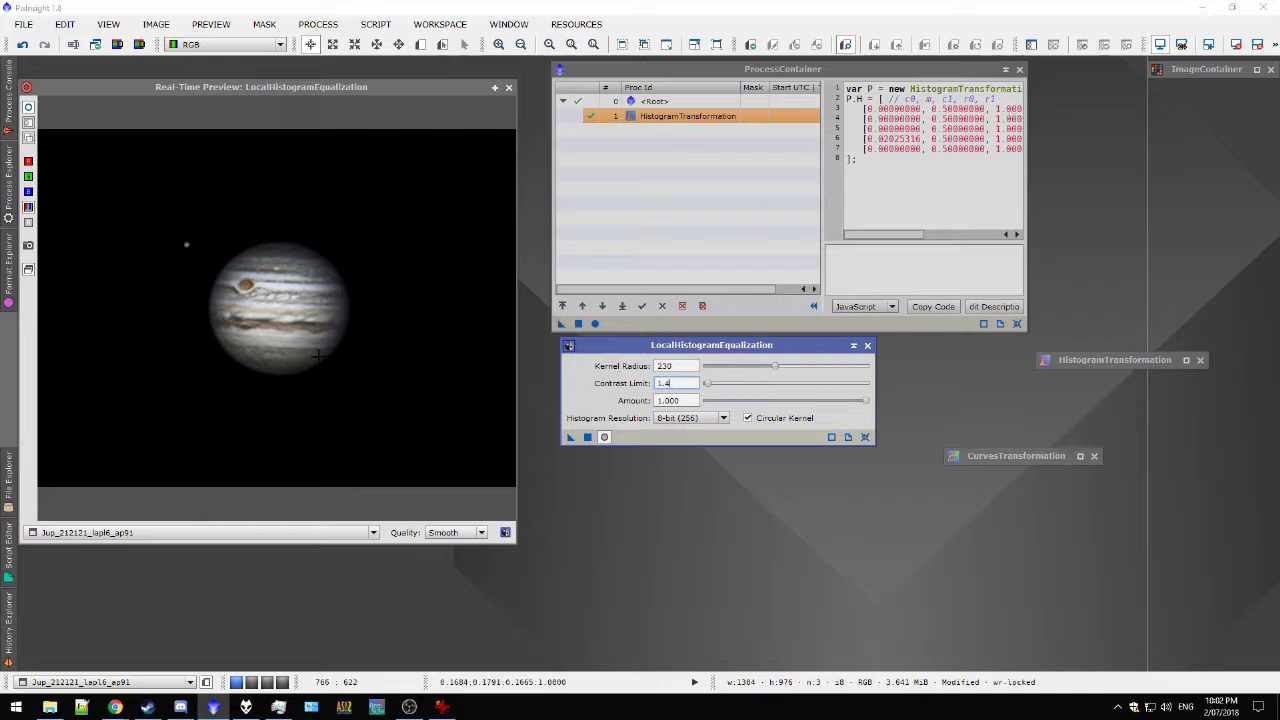
pyautogui.press('Return')
pyautogui.moveTo(776, 366); pyautogui.dragTo(786, 366)
# Step: Apply the local histogram equalization to the image and add it to the ProcessContainer, collapsing its window
pyautogui.click(589, 438)
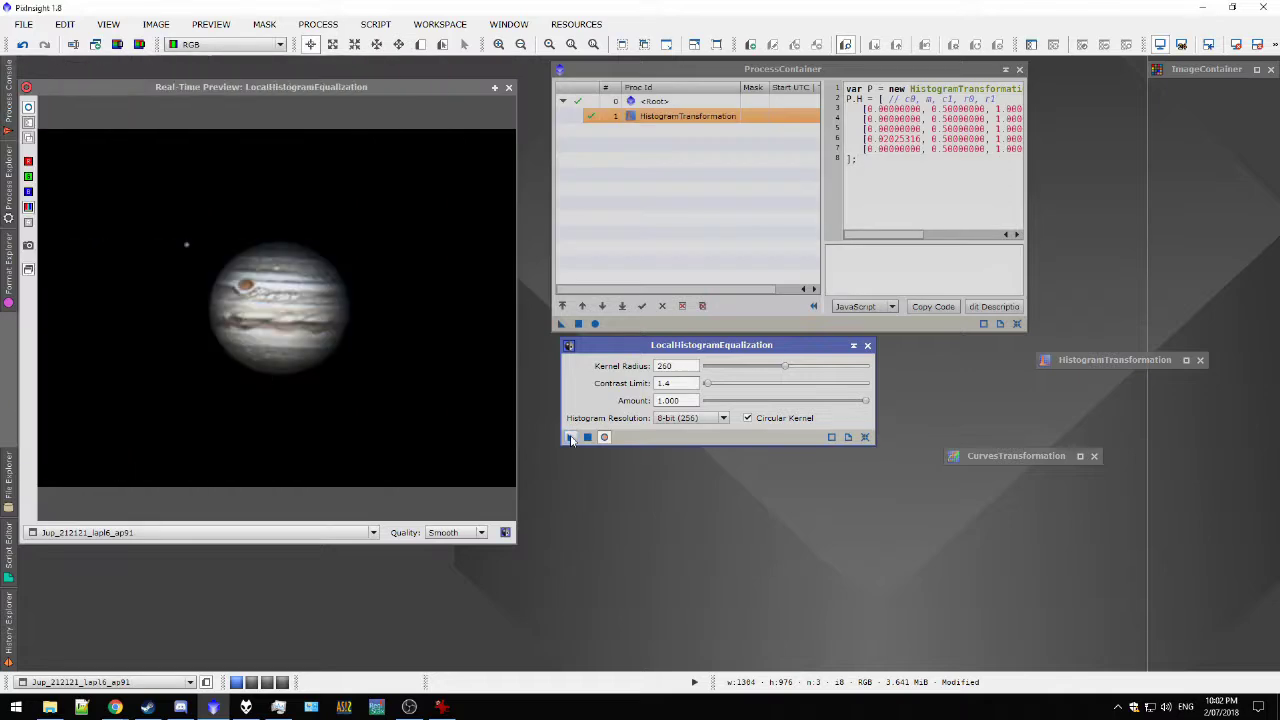
pyautogui.moveTo(607, 192); pyautogui.dragTo(608, 193)
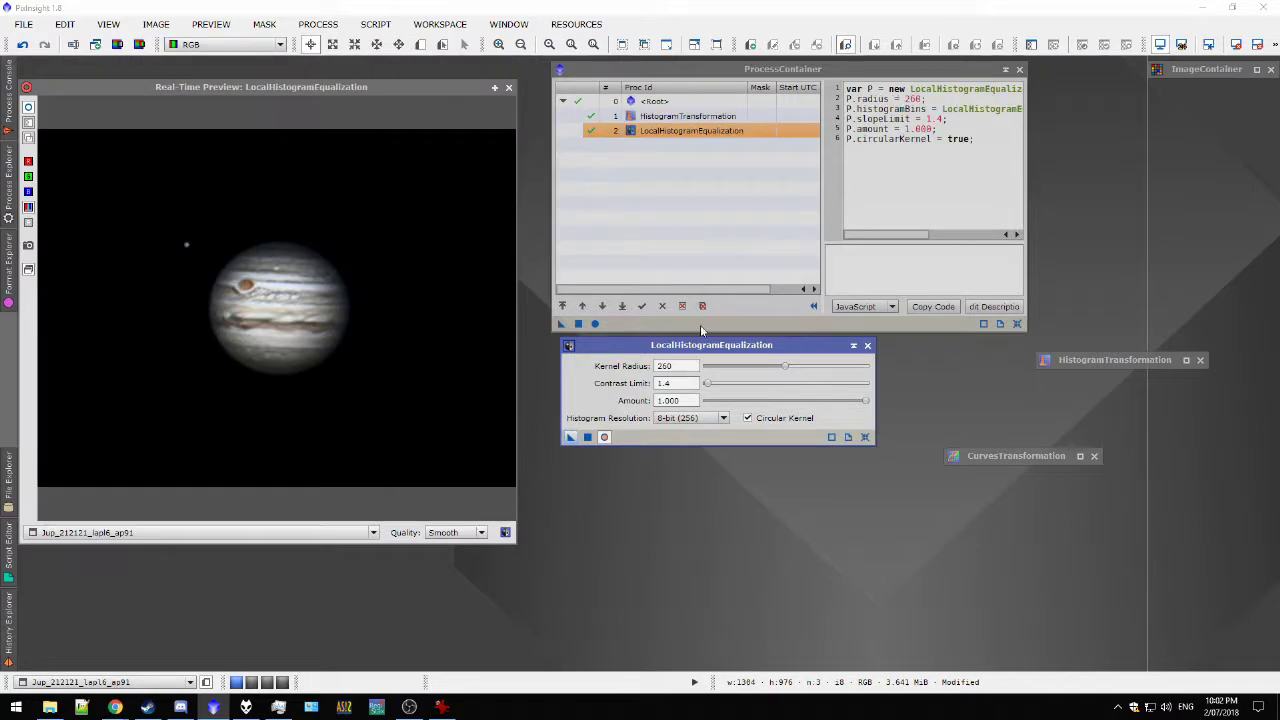
pyautogui.click(853, 345)
# Step: Expand CurvesTransformation with its real-time preview and raise the saturation curve with a point at input 0.40052, output 0.57881
pyautogui.doubleClick(1010, 455)
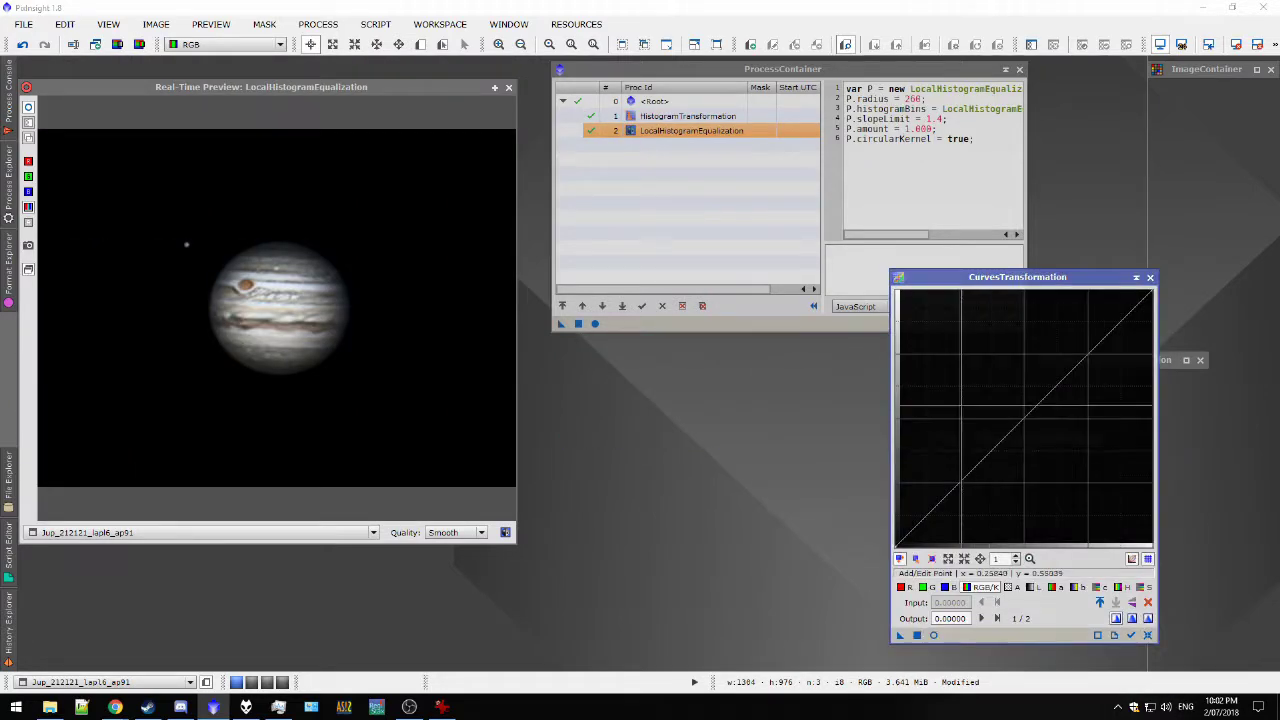
pyautogui.moveTo(971, 283); pyautogui.dragTo(659, 189)
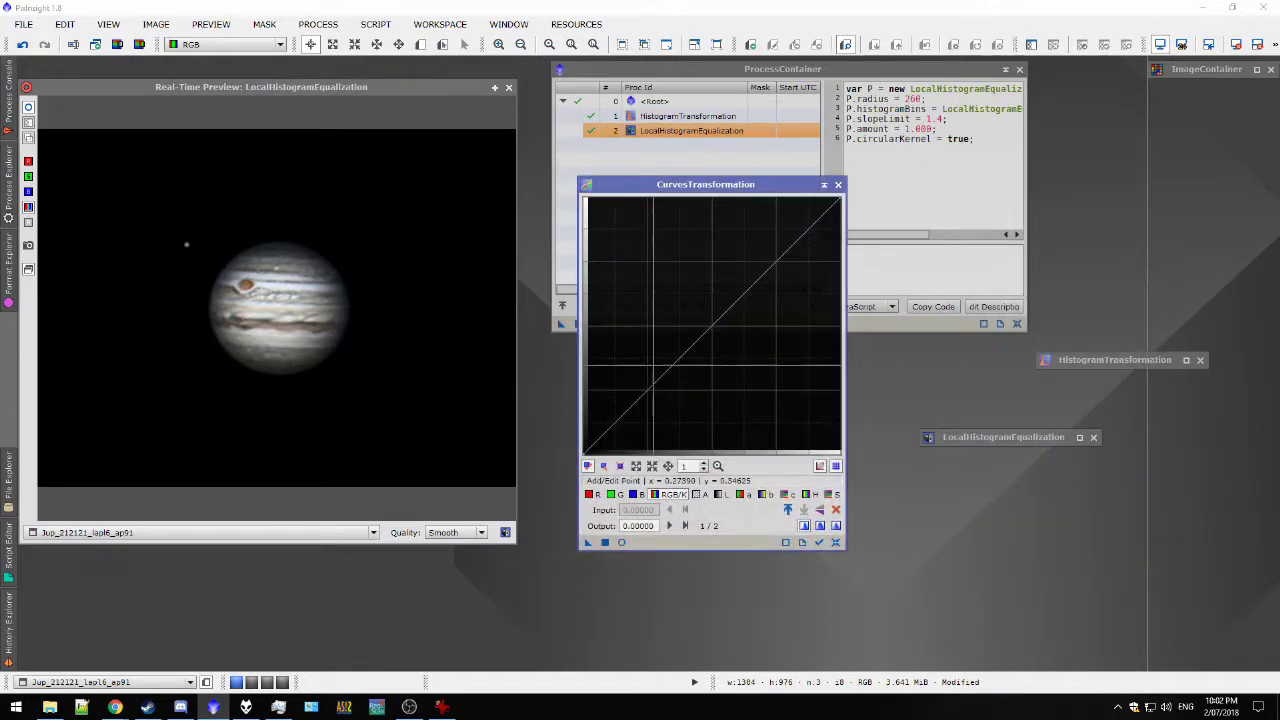
pyautogui.click(621, 542)
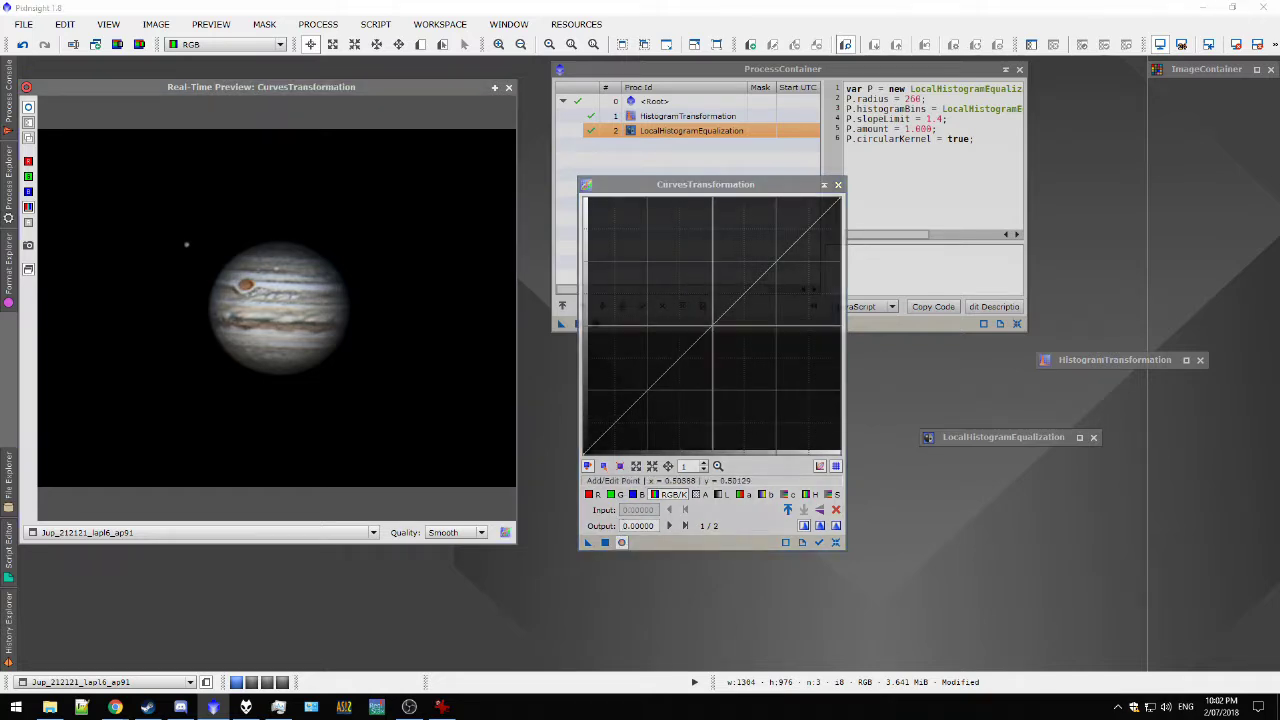
pyautogui.click(717, 325)
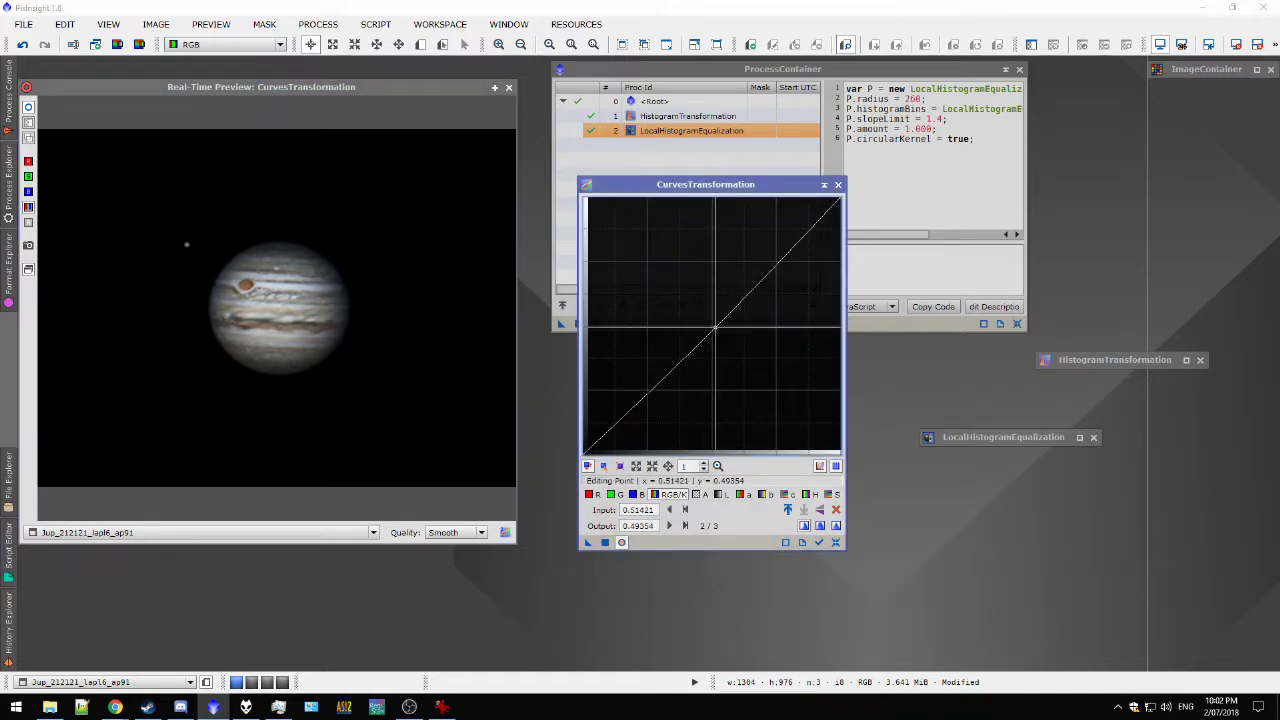
pyautogui.press('Delete')
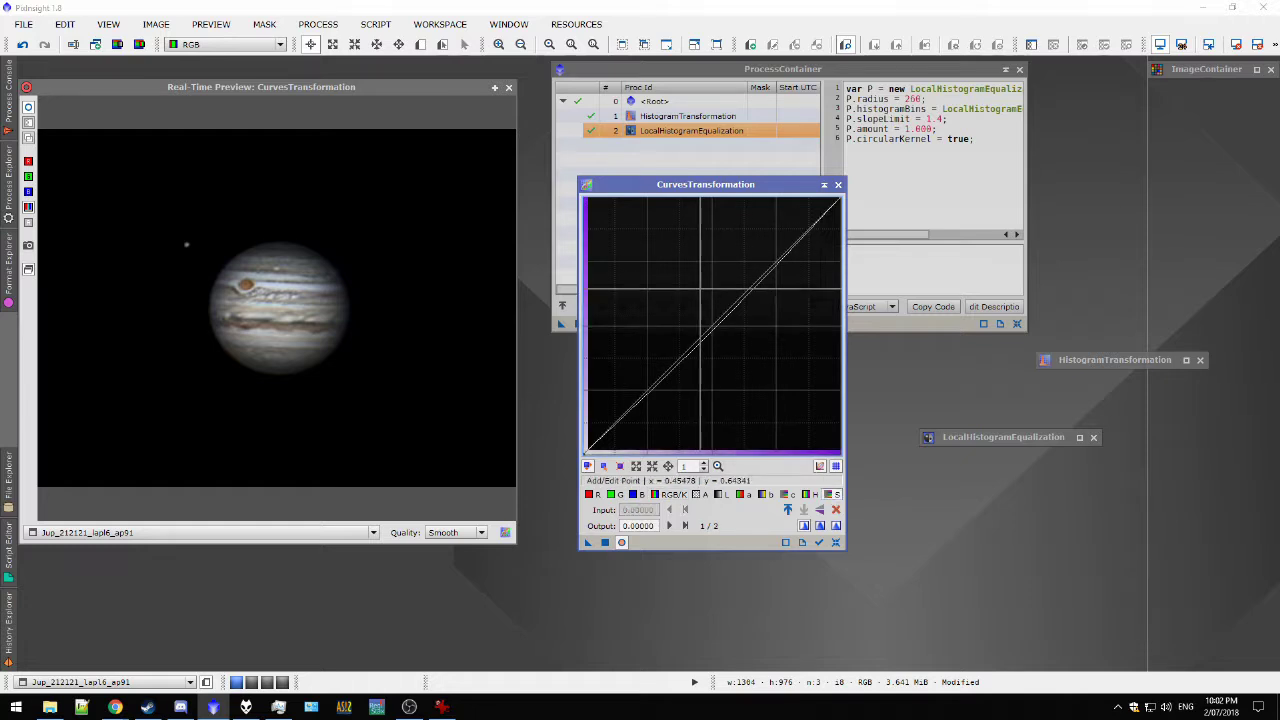
pyautogui.click(686, 305)
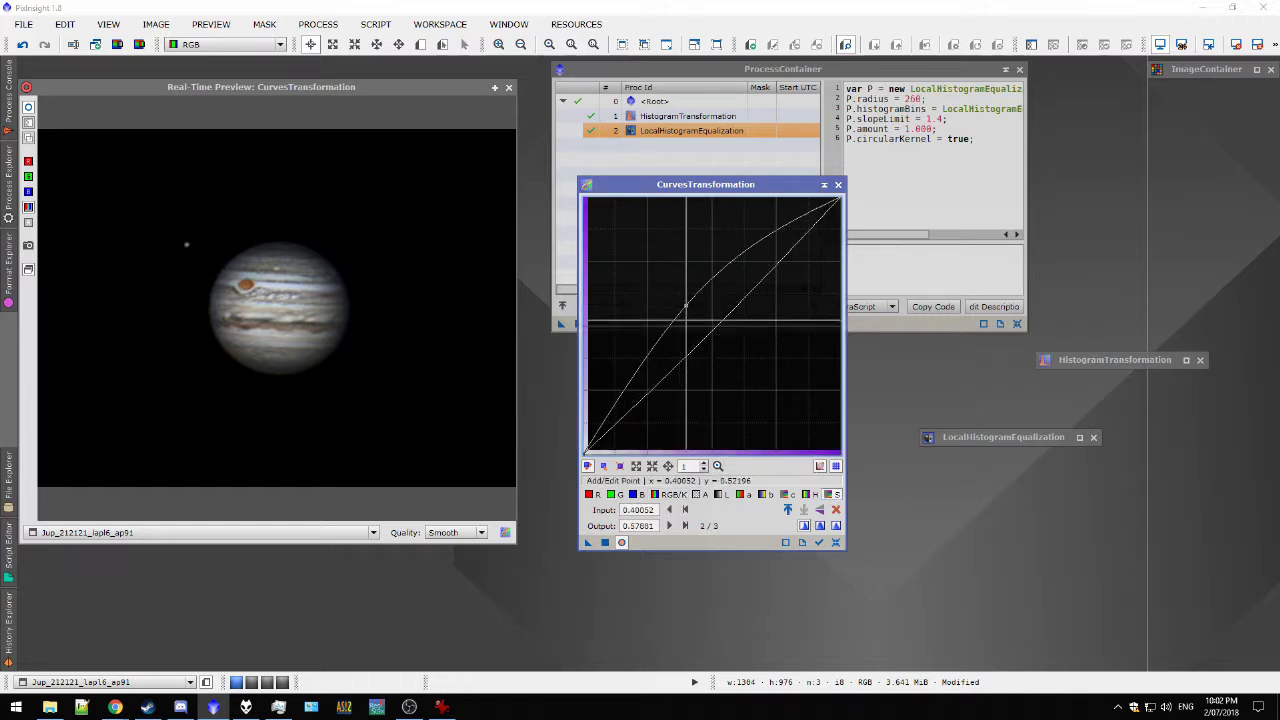
# Step: Apply the saturation curve to the image and add it to the ProcessContainer, clearing away the curves window and preview
pyautogui.moveTo(588, 542); pyautogui.dragTo(632, 155)
pyautogui.click(824, 184)
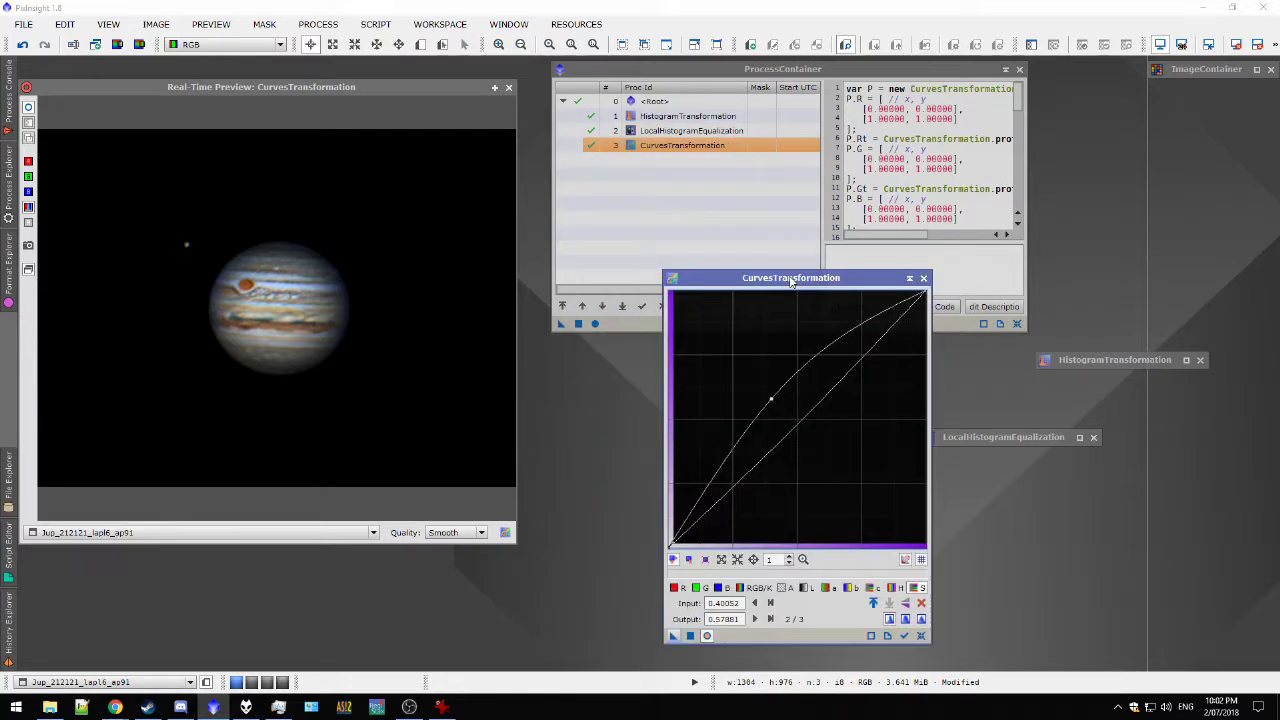
pyautogui.click(508, 87)
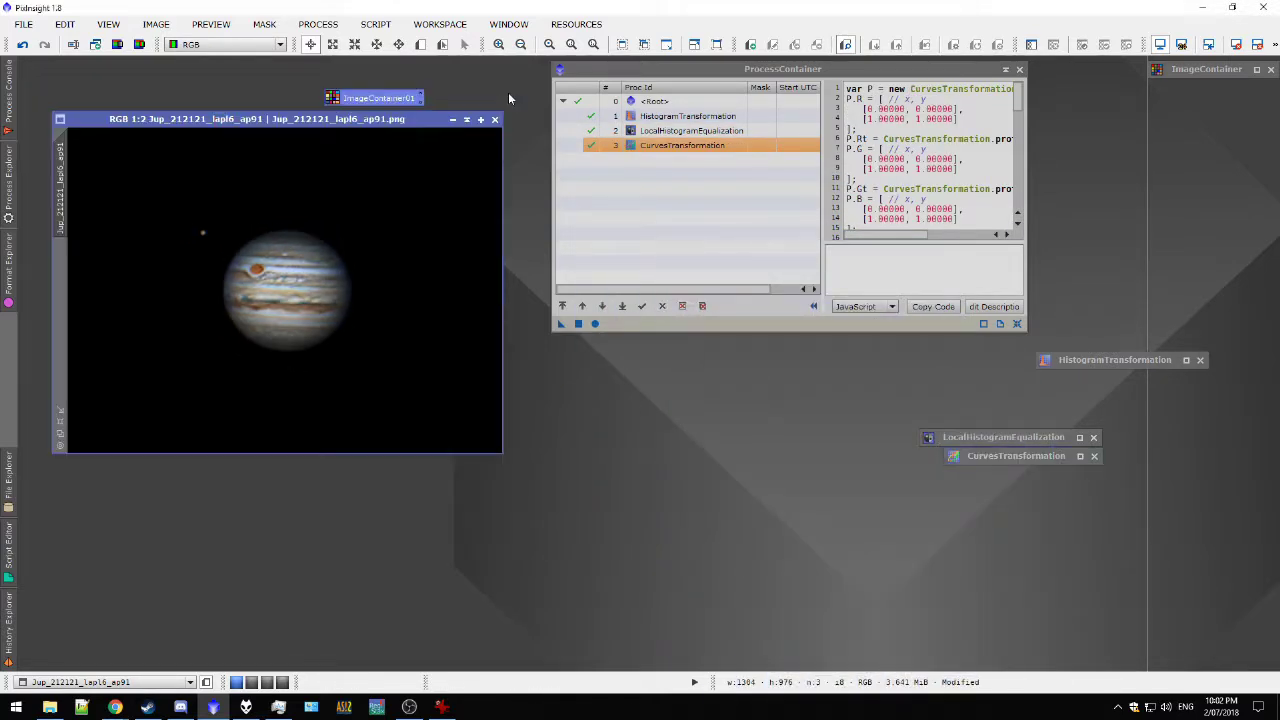
# Step: Move the image and ProcessContainer windows clear and run the ProcessContainer on the ImageContainer01 icon to batch-process all frames
pyautogui.moveTo(403, 125); pyautogui.dragTo(399, 146)
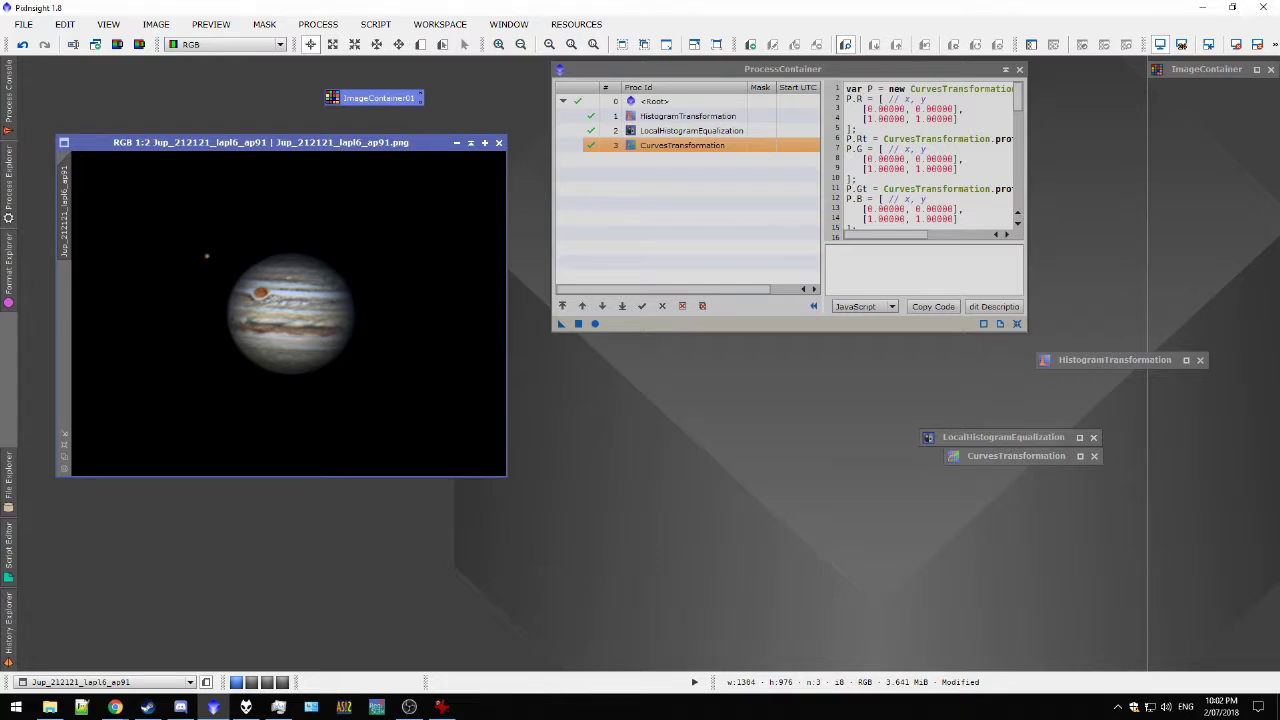
pyautogui.moveTo(690, 77); pyautogui.dragTo(808, 84)
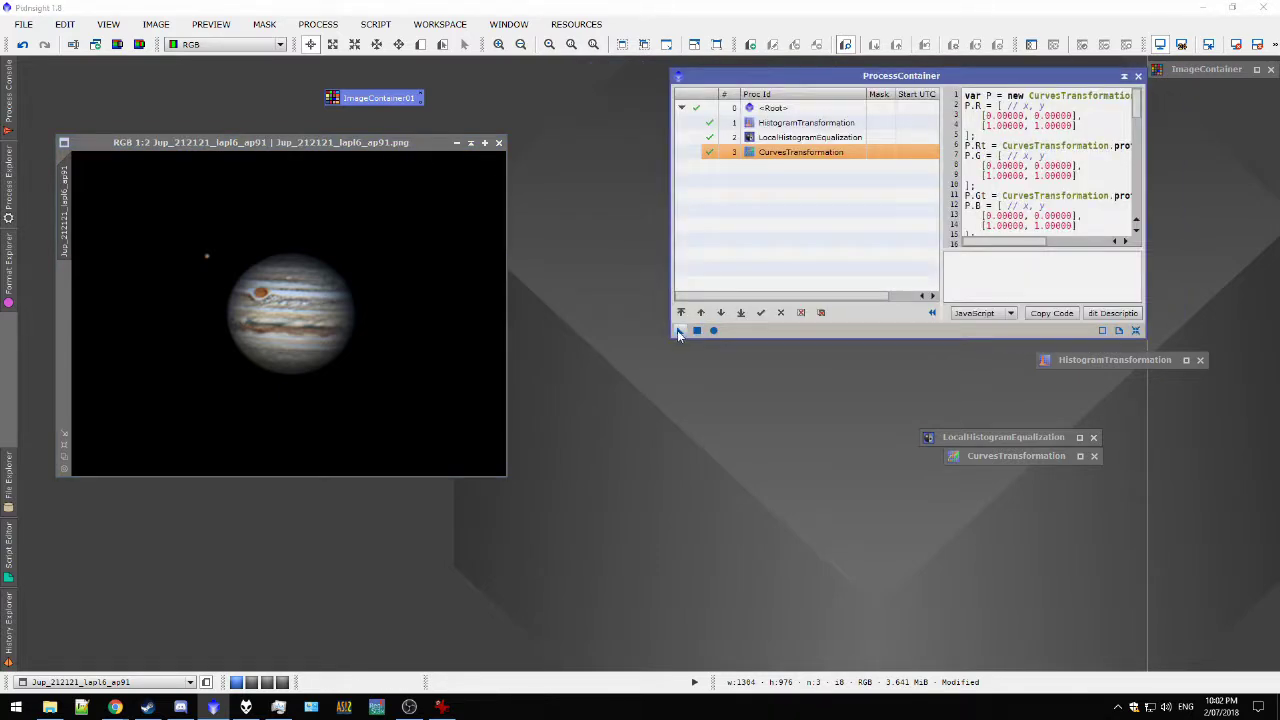
pyautogui.moveTo(679, 333); pyautogui.dragTo(368, 100)
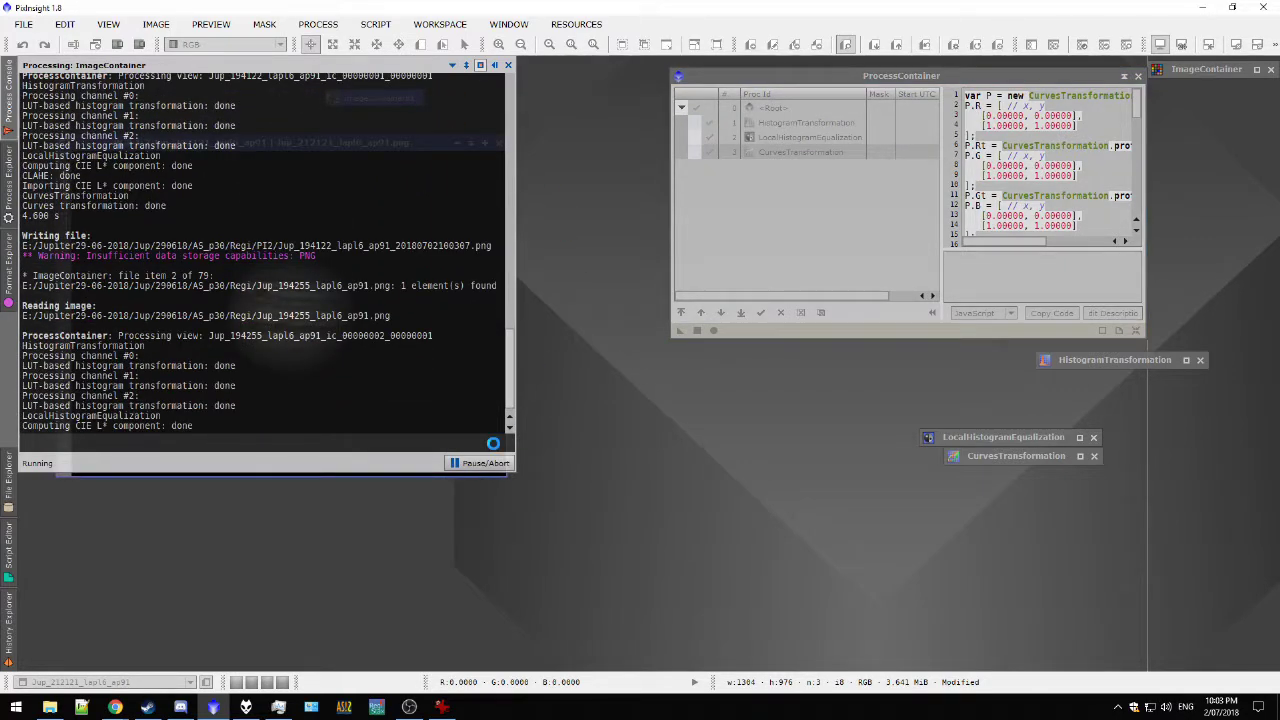
# Step: Abort the running ImageContainer batch process and decline to continue with the remaining items
pyautogui.click(476, 463)
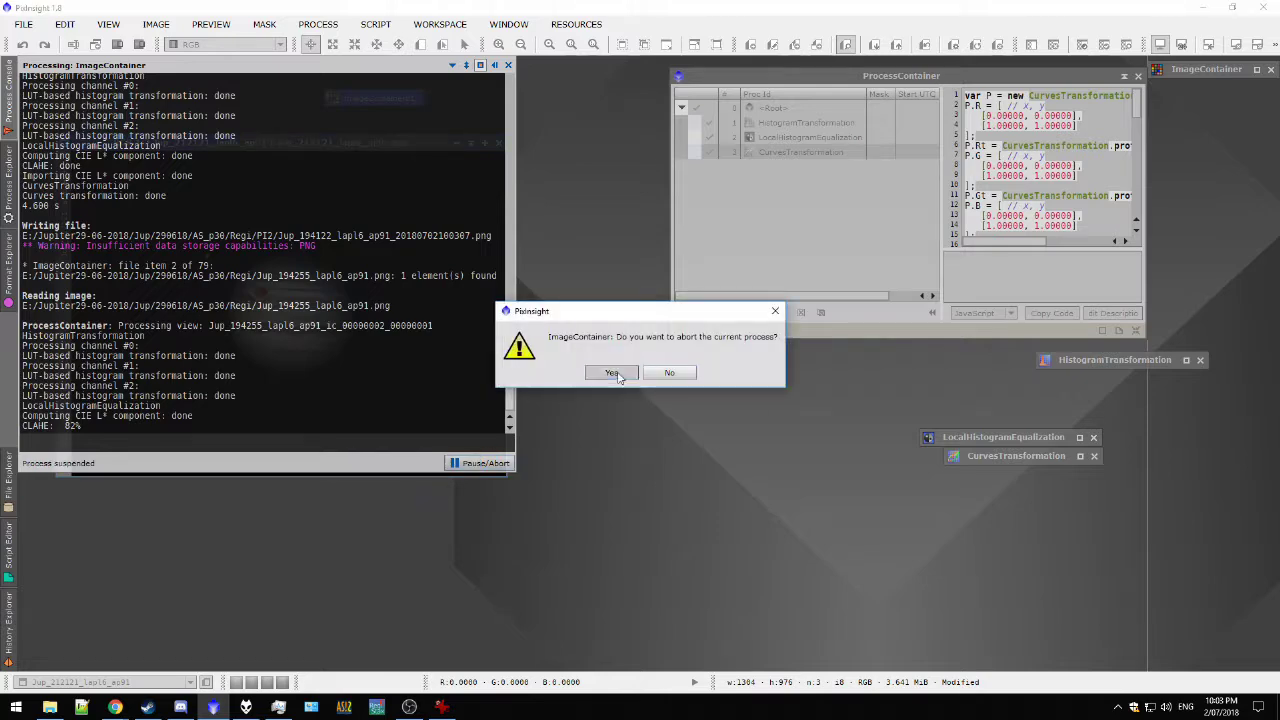
pyautogui.click(617, 375)
pyautogui.click(669, 372)
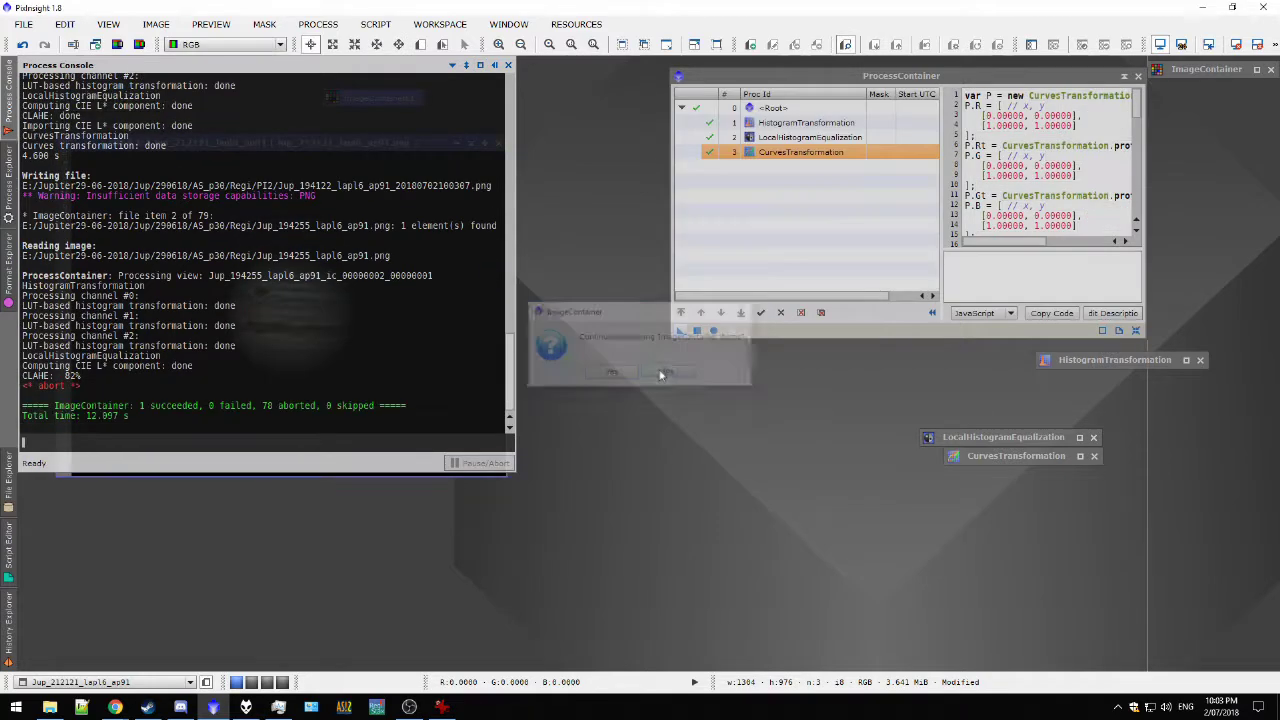
# Step: Switch to File Explorer and open the first processed frame, Jup_194122_lapl6_ap91_20180701103300.png, from the PI folder inside Regi
pyautogui.click(49, 707)
pyautogui.doubleClick(440, 184)
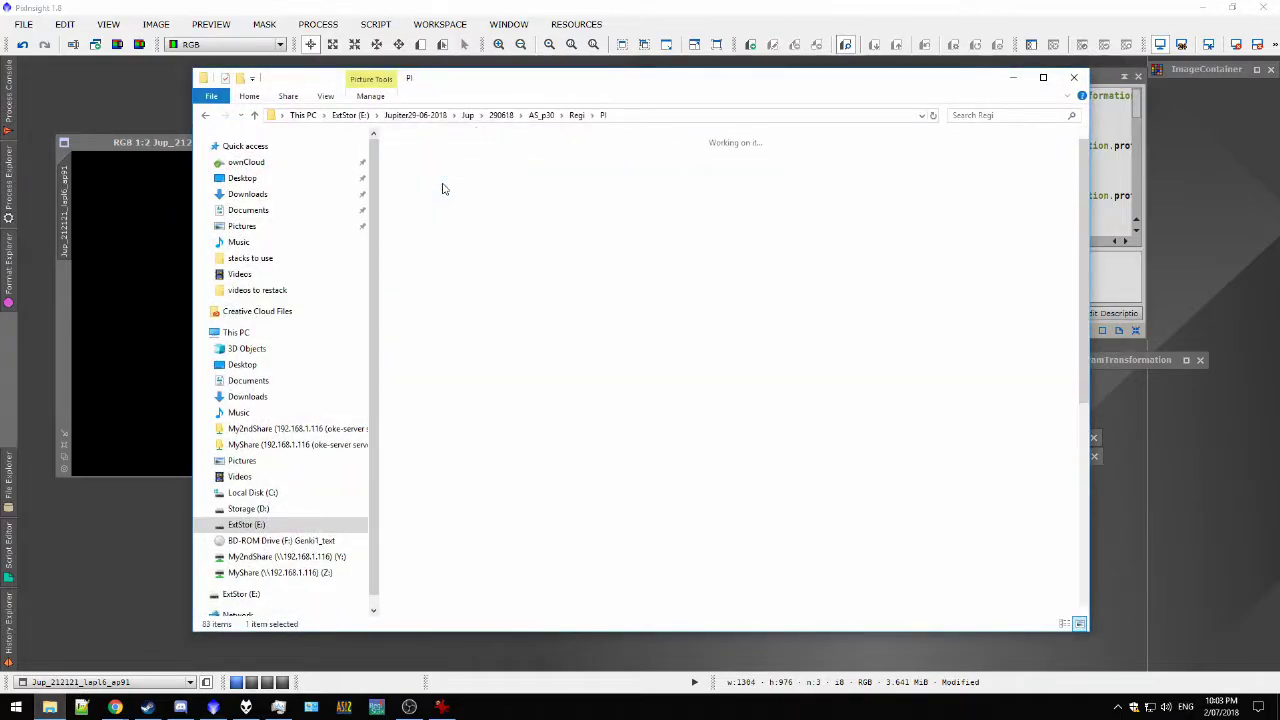
pyautogui.doubleClick(643, 84)
pyautogui.doubleClick(472, 100)
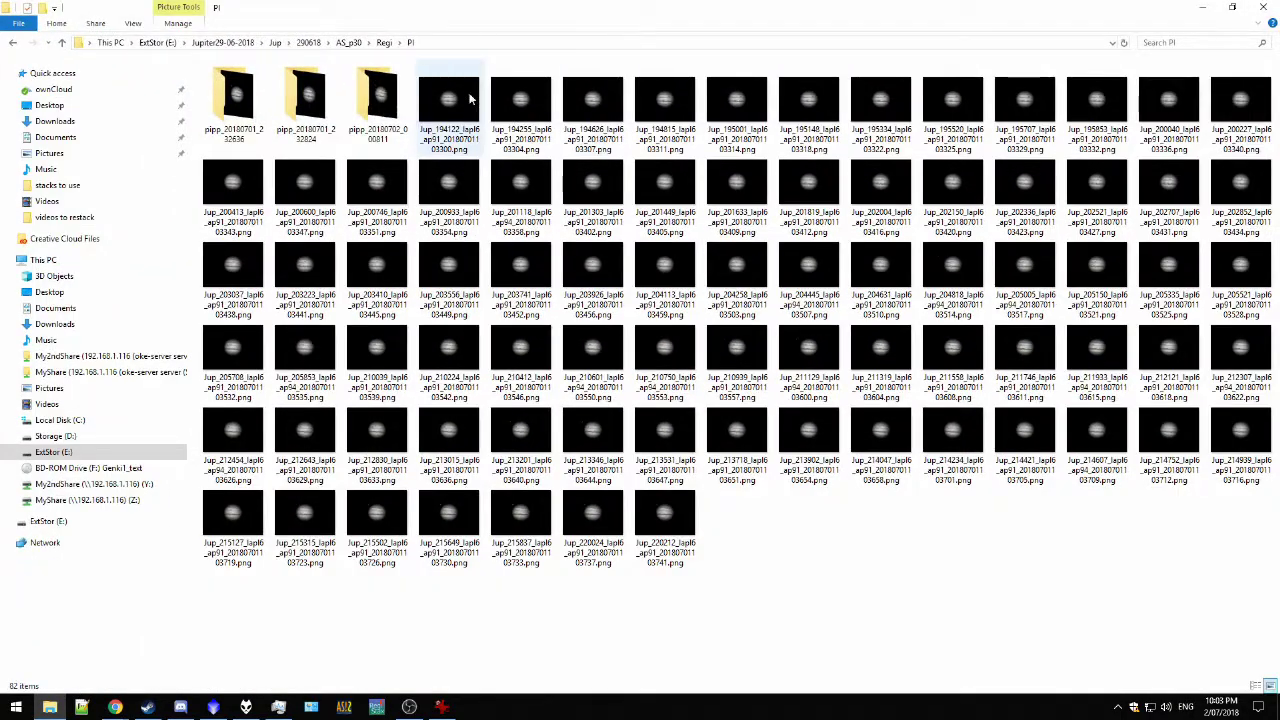
# Step: Play through the processed Jupiter frames repeatedly in IrfanView to examine the rotation sequence, and close the viewer
pyautogui.press('Right')
pyautogui.press('Right')
pyautogui.press('Right')
pyautogui.press('Right')
pyautogui.press('Right')
pyautogui.press('Right')
pyautogui.press('Right')
pyautogui.press('Right')
pyautogui.press('Right')
pyautogui.press('Right')
pyautogui.press('Right')
pyautogui.press('Right')
pyautogui.press('Right')
pyautogui.press('Right')
pyautogui.press('Right')
pyautogui.press('Right')
pyautogui.press('Right')
pyautogui.press('Right')
pyautogui.press('Right')
pyautogui.press('Right')
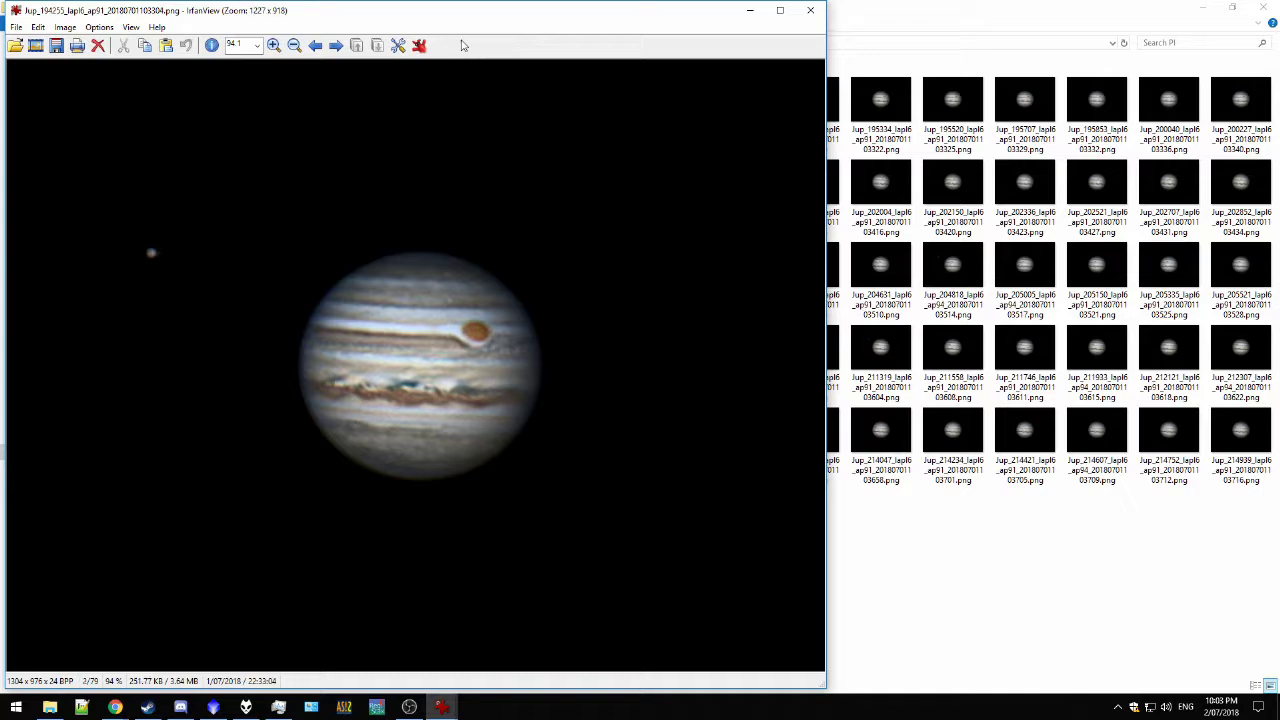
pyautogui.press('Right')
pyautogui.press('Right')
pyautogui.press('Right')
pyautogui.press('Right')
pyautogui.press('Right')
pyautogui.press('Right')
pyautogui.press('Right')
pyautogui.press('Right')
pyautogui.press('Right')
pyautogui.press('Right')
pyautogui.press('Right')
pyautogui.press('Right')
pyautogui.press('Right')
pyautogui.press('Right')
pyautogui.press('Right')
pyautogui.press('Right')
pyautogui.press('Right')
pyautogui.press('Right')
pyautogui.press('Right')
pyautogui.press('Right')
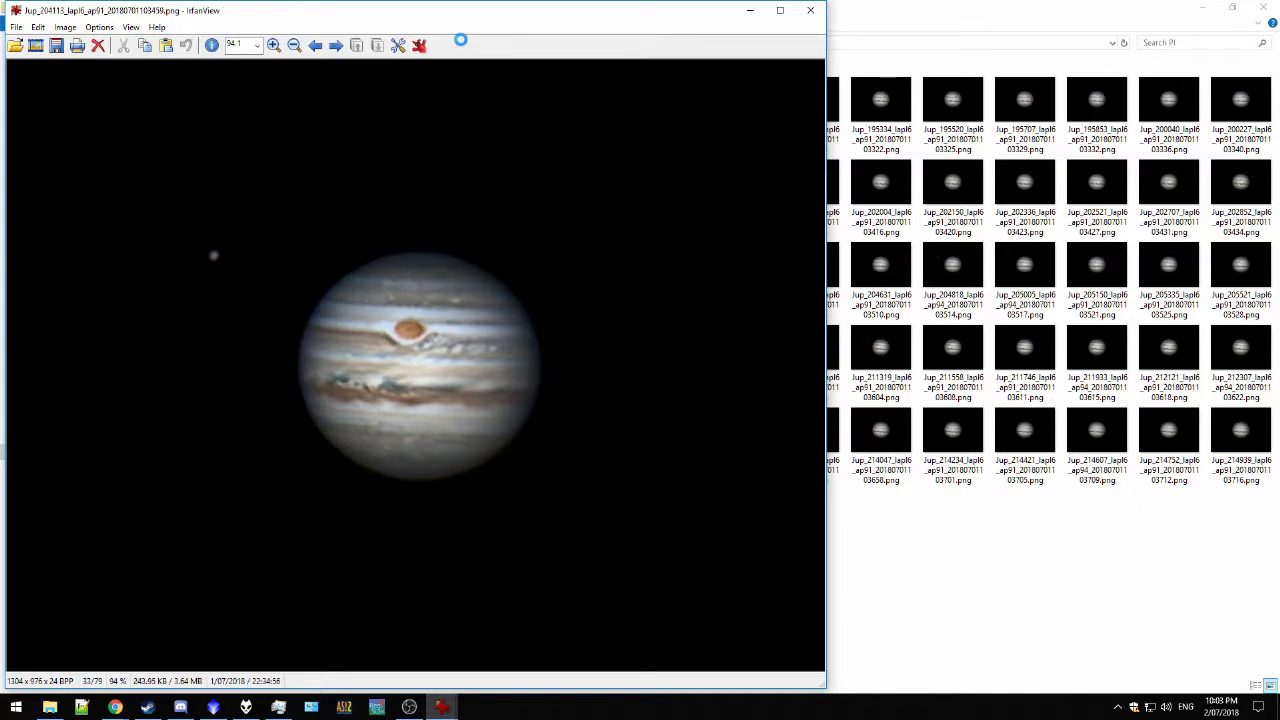
pyautogui.press('Right')
pyautogui.press('Right')
pyautogui.press('Right')
pyautogui.press('Right')
pyautogui.press('Right')
pyautogui.press('Right')
pyautogui.press('Right')
pyautogui.press('Right')
pyautogui.press('Right')
pyautogui.press('Right')
pyautogui.press('Right')
pyautogui.press('Right')
pyautogui.press('Right')
pyautogui.press('Right')
pyautogui.press('Right')
pyautogui.press('Right')
pyautogui.press('Right')
pyautogui.press('Right')
pyautogui.press('Right')
pyautogui.press('Right')
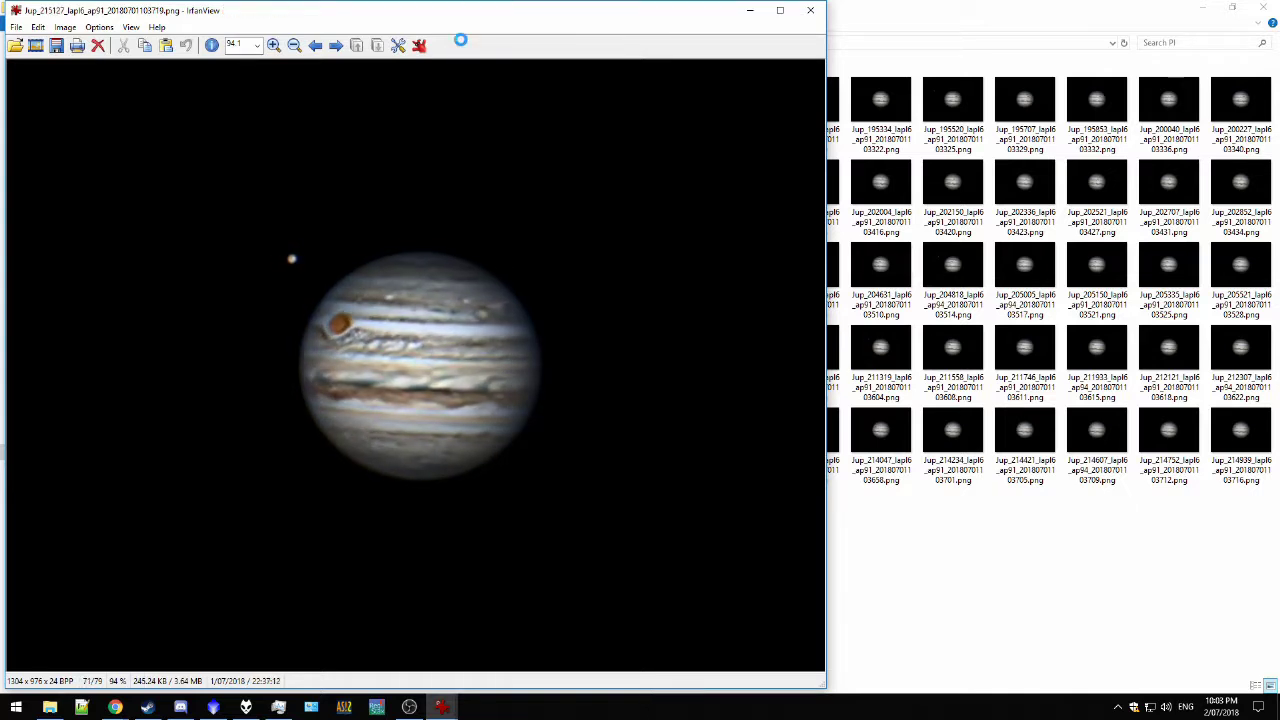
pyautogui.press('Right')
pyautogui.press('Right')
pyautogui.press('Right')
pyautogui.press('Right')
pyautogui.press('Right')
pyautogui.press('Right')
pyautogui.press('Right')
pyautogui.press('Right')
pyautogui.press('Right')
pyautogui.press('Right')
pyautogui.press('Right')
pyautogui.press('Right')
pyautogui.press('Right')
pyautogui.press('Right')
pyautogui.press('Right')
pyautogui.press('Right')
pyautogui.press('Right')
pyautogui.press('Right')
pyautogui.press('Right')
pyautogui.press('Right')
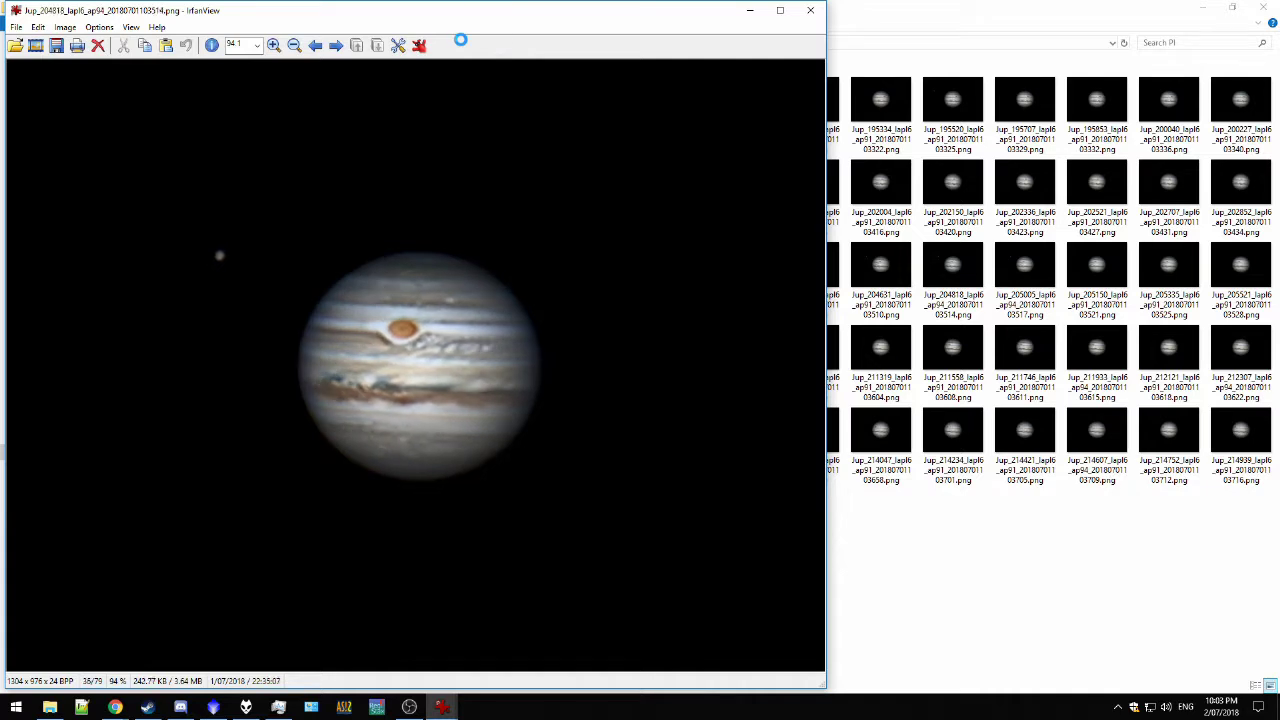
pyautogui.press('Right')
pyautogui.press('Right')
pyautogui.press('Right')
pyautogui.press('Right')
pyautogui.press('Right')
pyautogui.press('Right')
pyautogui.press('Right')
pyautogui.press('Right')
pyautogui.press('Right')
pyautogui.press('Right')
pyautogui.press('Right')
pyautogui.press('Right')
pyautogui.press('Right')
pyautogui.press('Right')
pyautogui.press('Right')
pyautogui.press('Right')
pyautogui.press('Right')
pyautogui.press('Right')
pyautogui.press('Right')
pyautogui.press('Right')
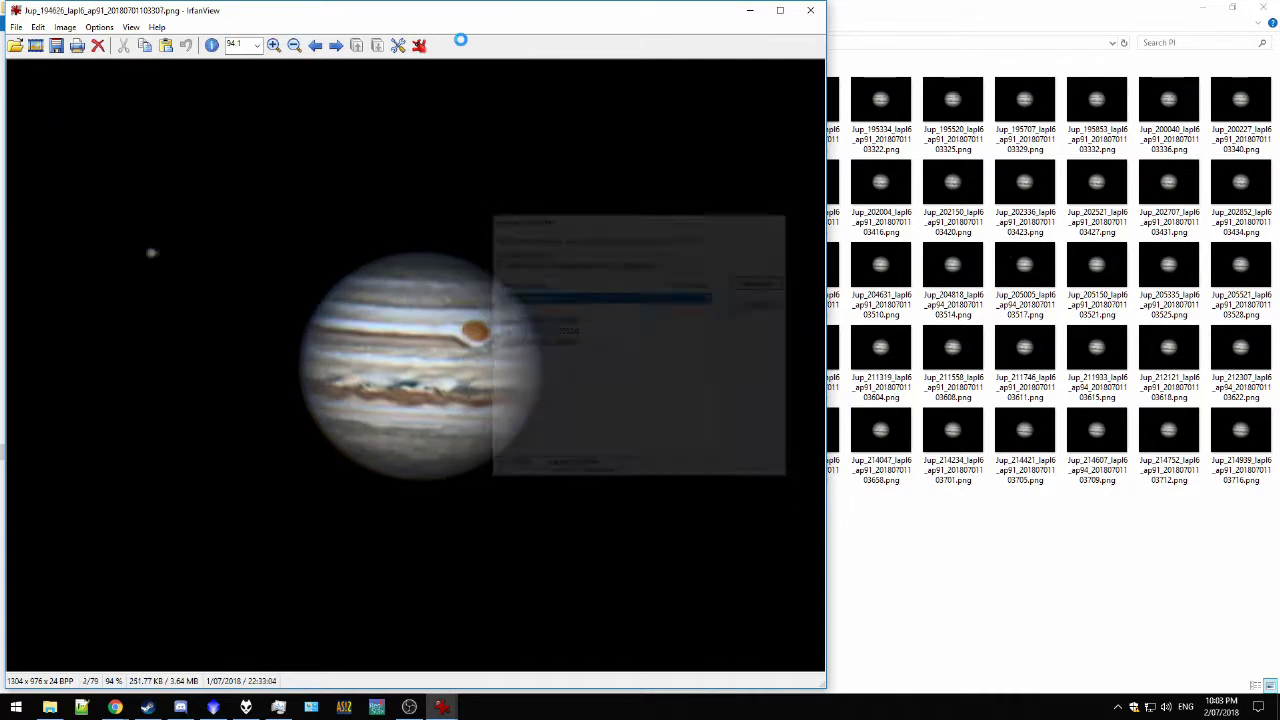
pyautogui.press('Right')
pyautogui.press('Right')
pyautogui.press('Right')
pyautogui.press('Right')
pyautogui.press('Right')
pyautogui.press('Right')
pyautogui.press('Right')
pyautogui.press('Right')
pyautogui.press('Right')
pyautogui.press('Right')
pyautogui.press('Right')
pyautogui.press('Right')
pyautogui.press('Right')
pyautogui.press('Right')
pyautogui.press('Right')
pyautogui.press('Right')
pyautogui.press('Right')
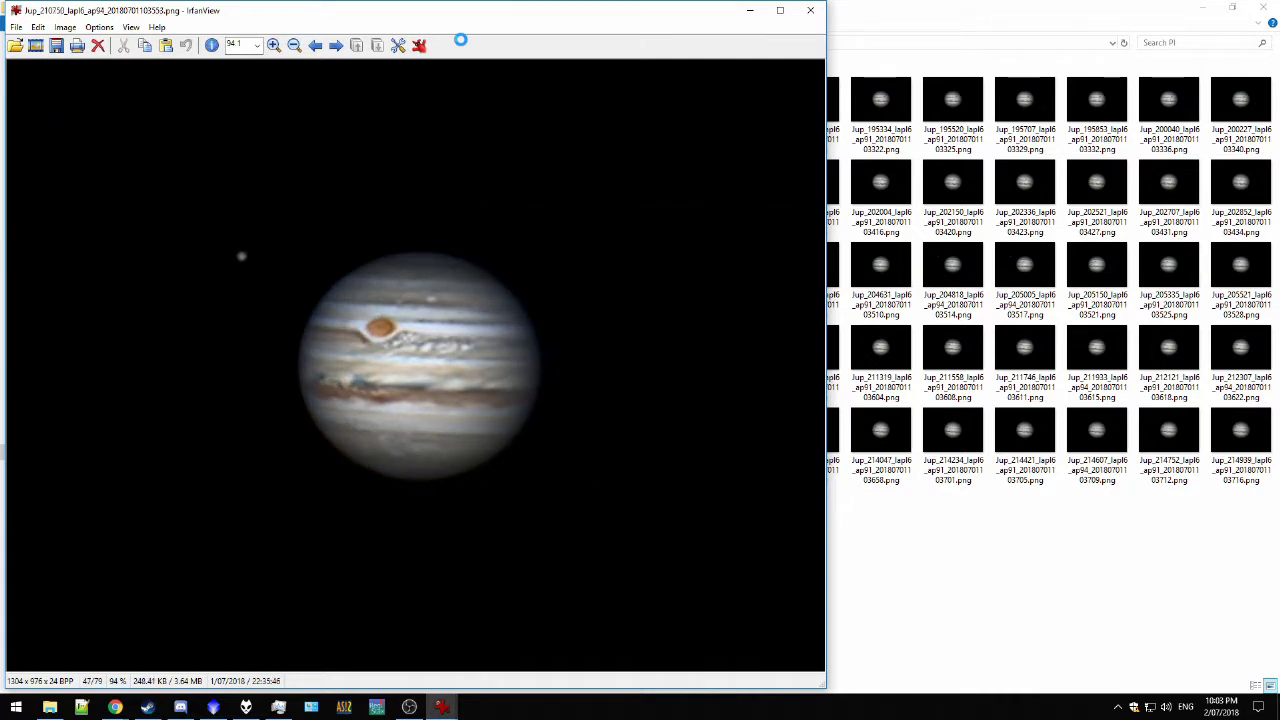
pyautogui.click(810, 10)
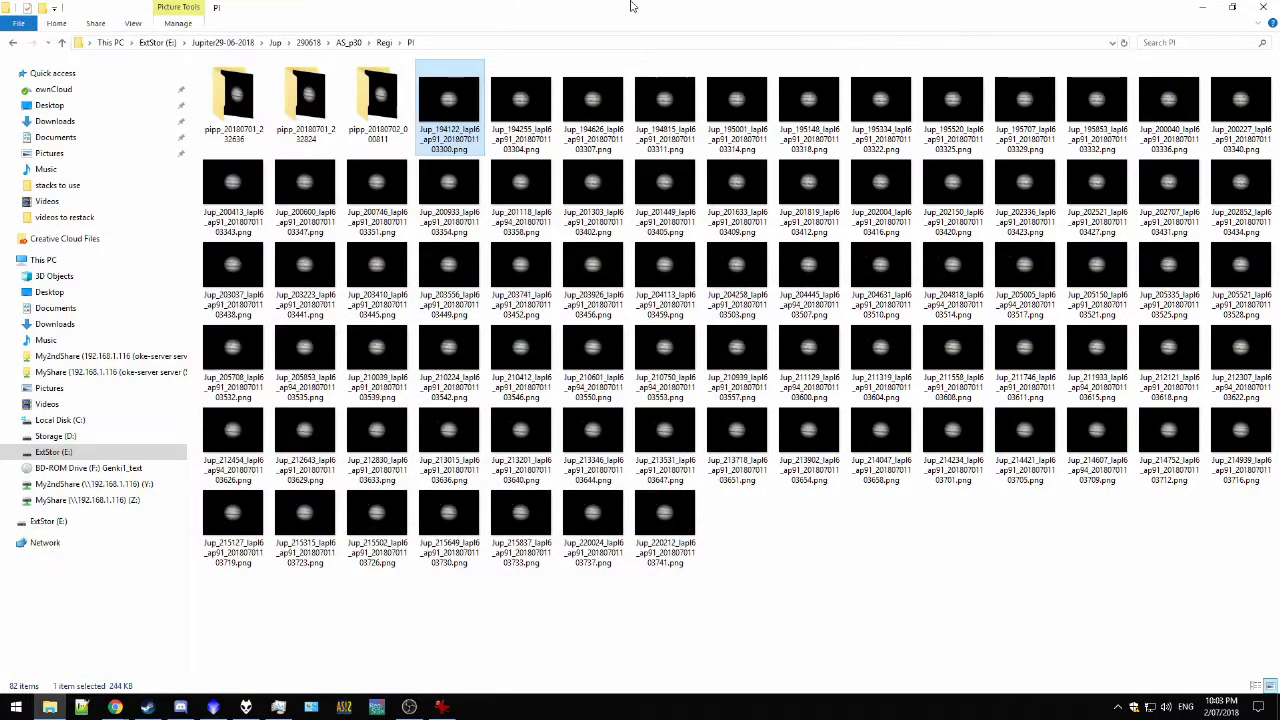
# Step: Minimize File Explorer and PixInsight, launch PIPP and place its window in the middle of the desktop
pyautogui.click(1202, 7)
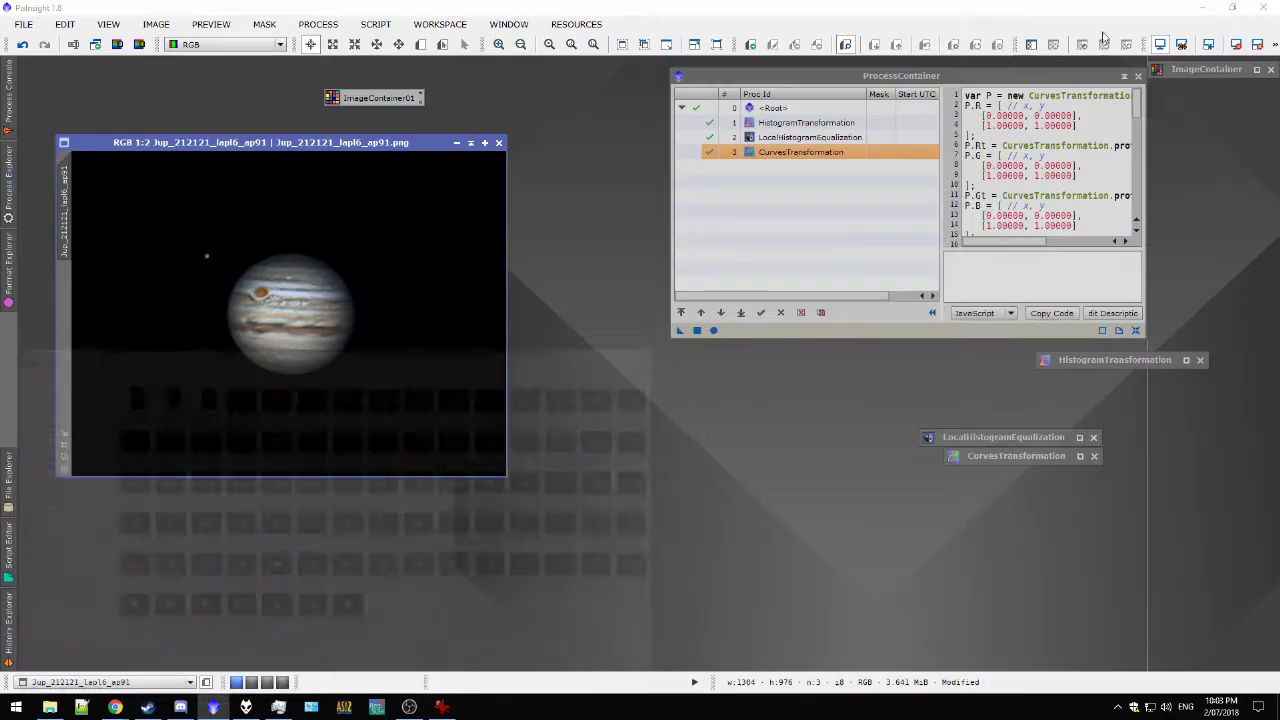
pyautogui.click(1188, 7)
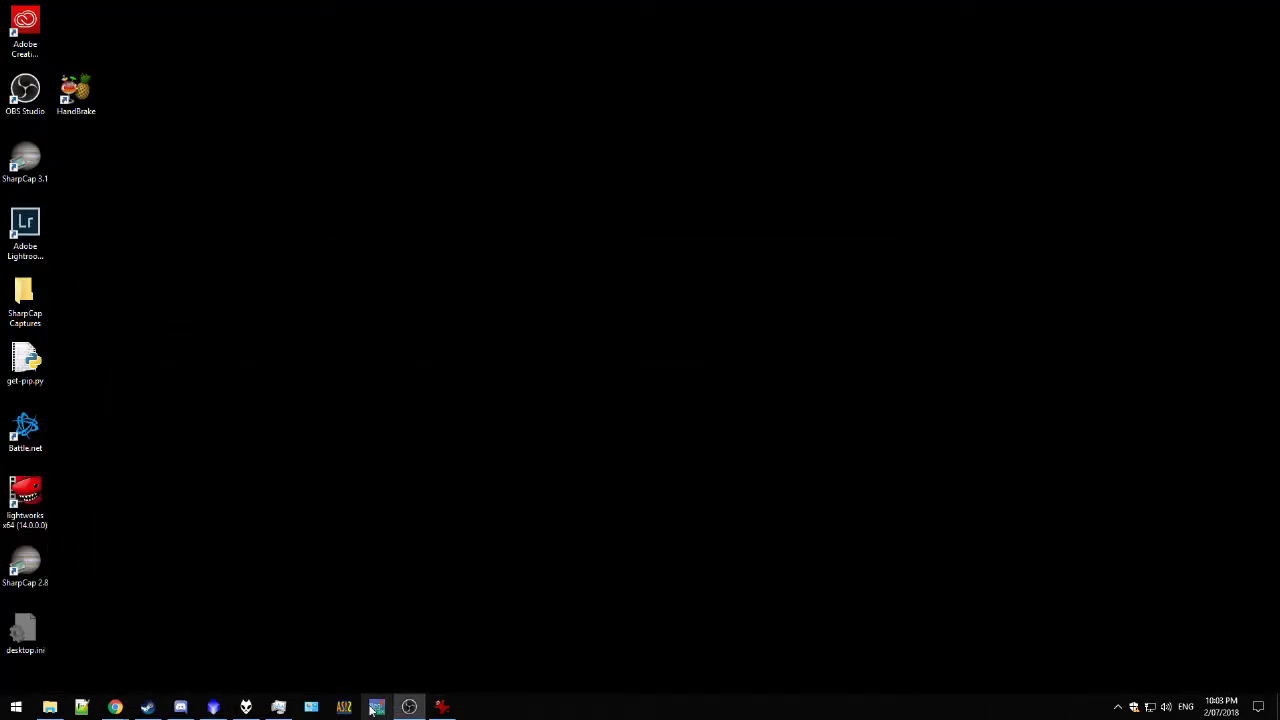
pyautogui.press('super')
pyautogui.click(416, 637)
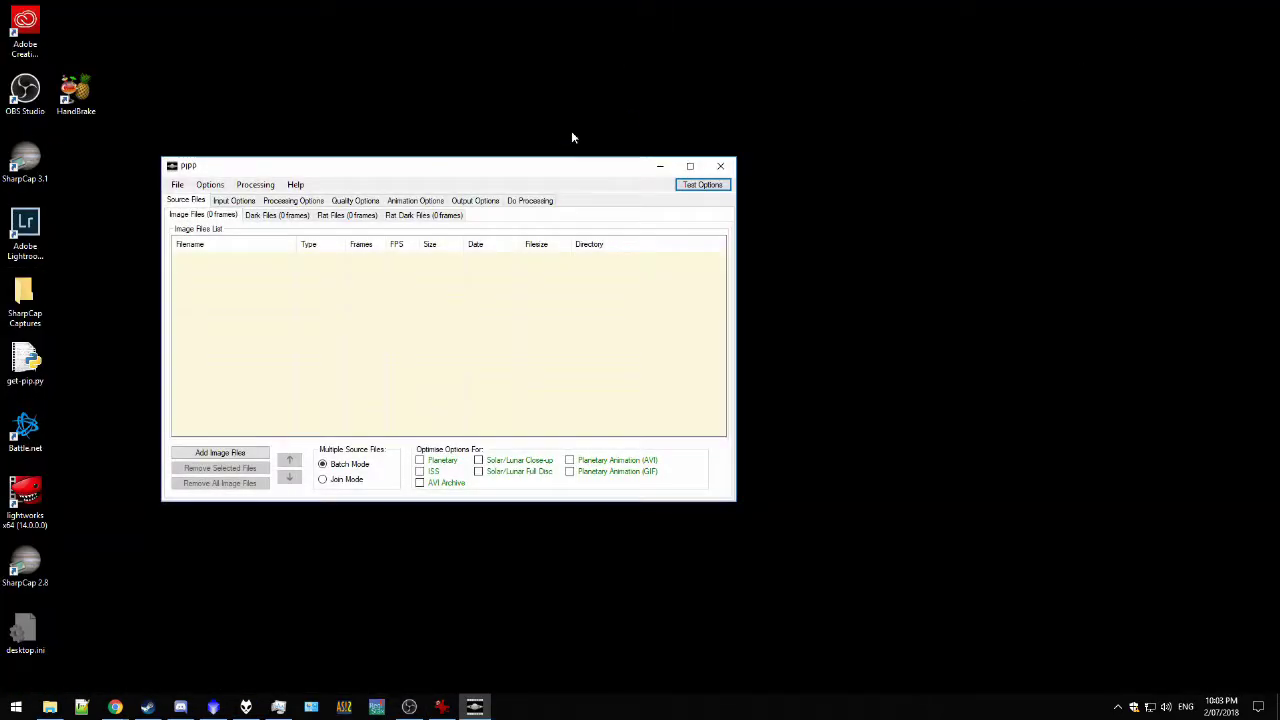
pyautogui.moveTo(554, 170); pyautogui.dragTo(716, 137)
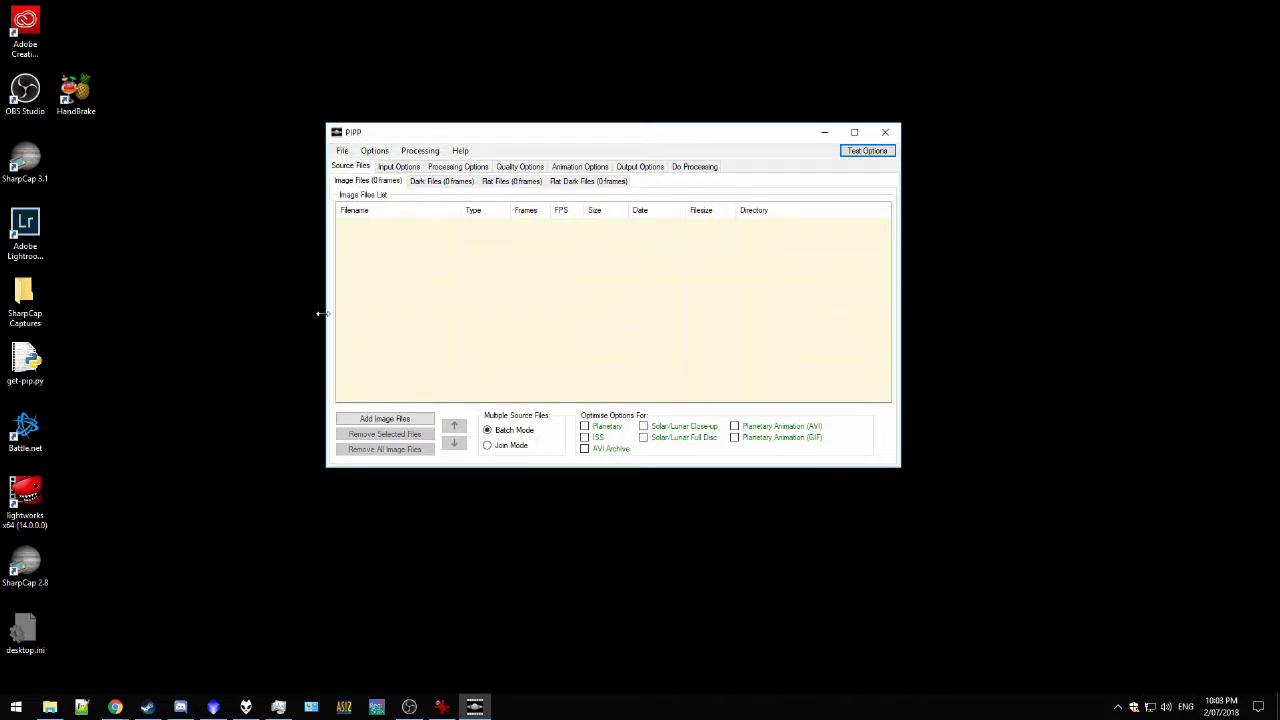
# Step: Start adding image files in PIPP and browse to the folder E:\Jupiter29-06-2018\Jup\290618\AS_p30\Regi\PI
pyautogui.click(366, 420)
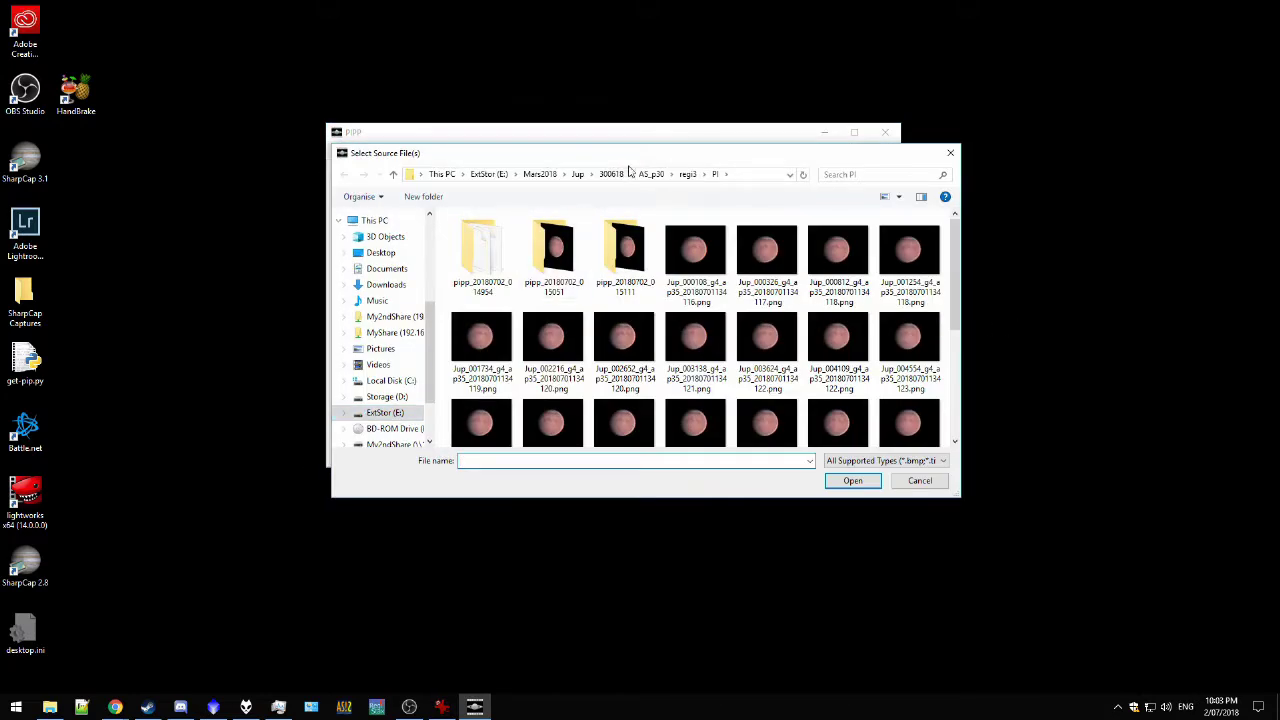
pyautogui.click(745, 174)
pyautogui.write('E:\\Jupiter29-06-2018\\Jup\\290618\\AS_p30\\Regi')
pyautogui.press('Return')
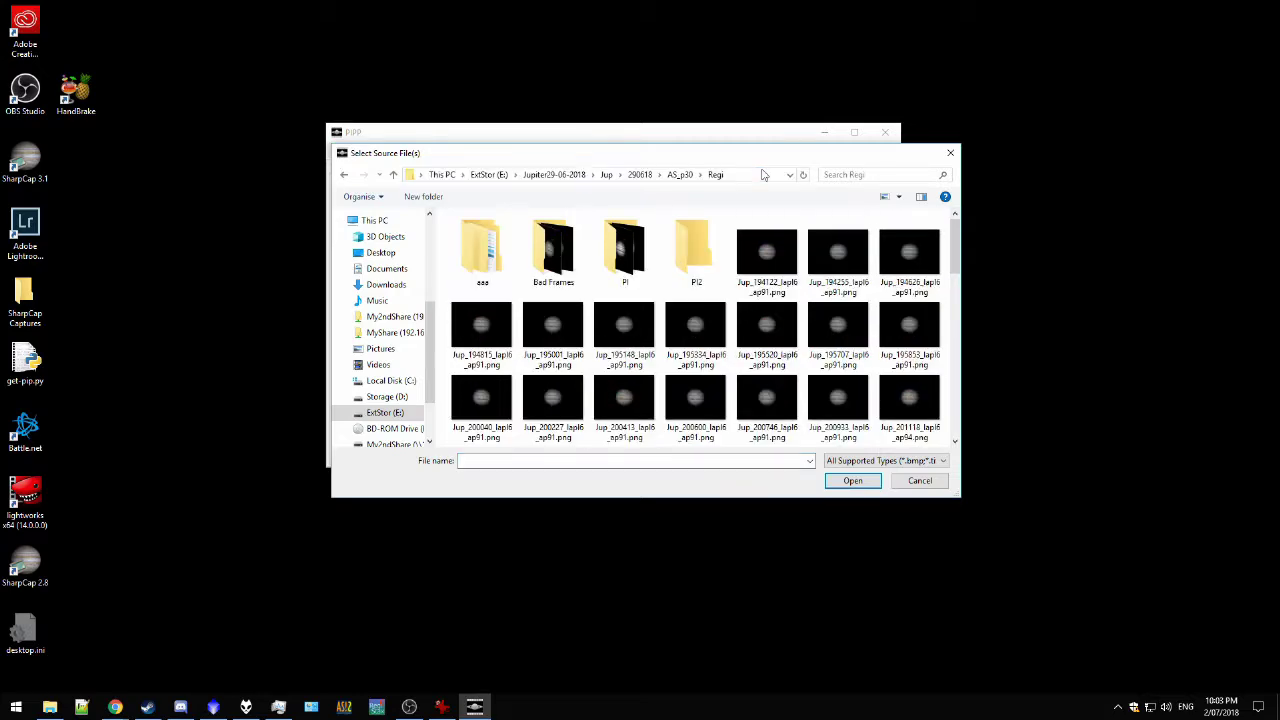
pyautogui.doubleClick(624, 250)
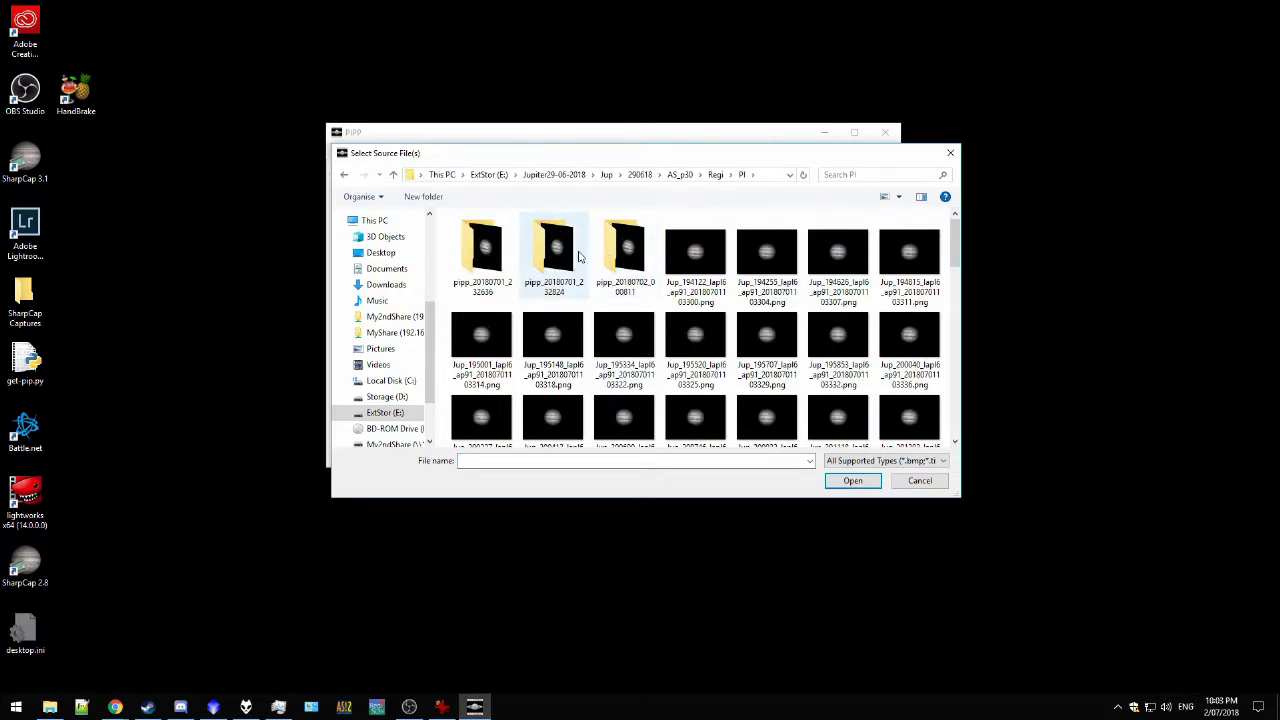
# Step: Add all Jupiter frames from Jup_194122 through Jup_220212 as source images and reposition the PIPP window
pyautogui.click(688, 254)
pyautogui.moveTo(955, 240); pyautogui.dragTo(955, 400)
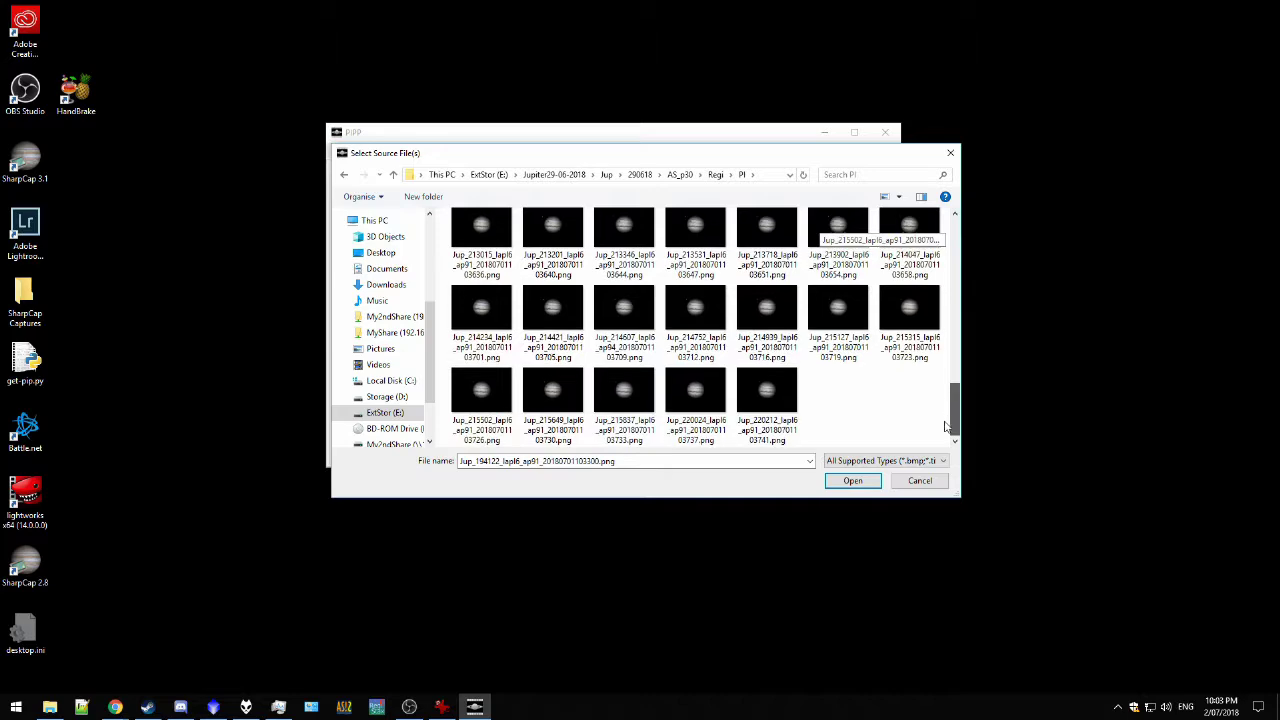
pyautogui.keyDown('shift'); pyautogui.click(785, 405); pyautogui.keyUp('shift')
pyautogui.click(848, 481)
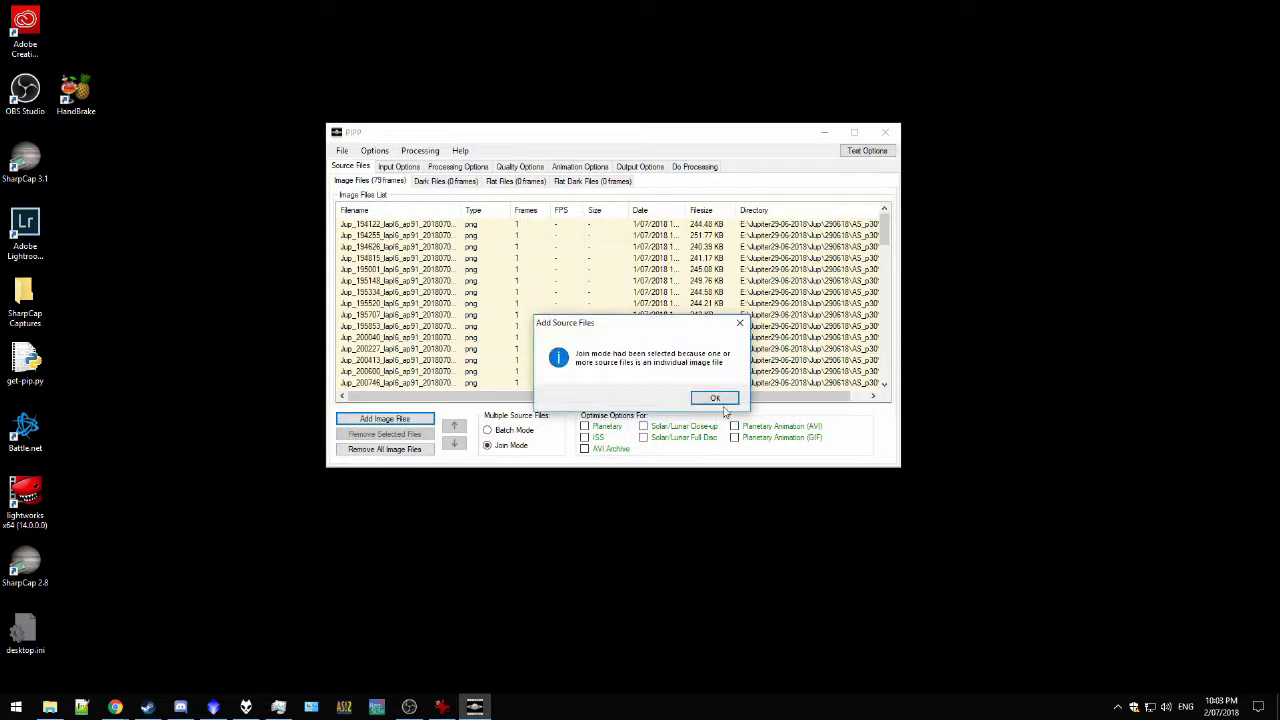
pyautogui.moveTo(900, 467); pyautogui.dragTo(1096, 542)
pyautogui.moveTo(470, 138); pyautogui.dragTo(546, 95)
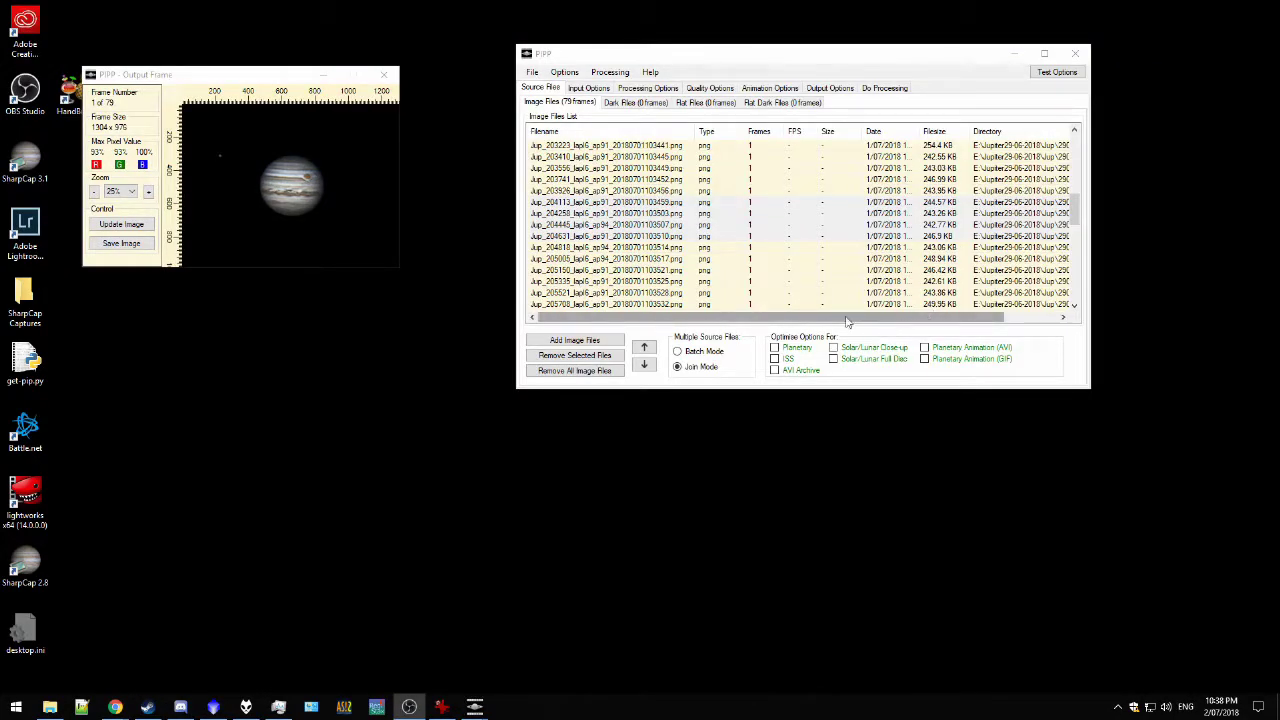
# Step: Move the frames Jup_214234 through Jup_214752 up the source file list and back down again
pyautogui.scroll(-3, 636, 245)
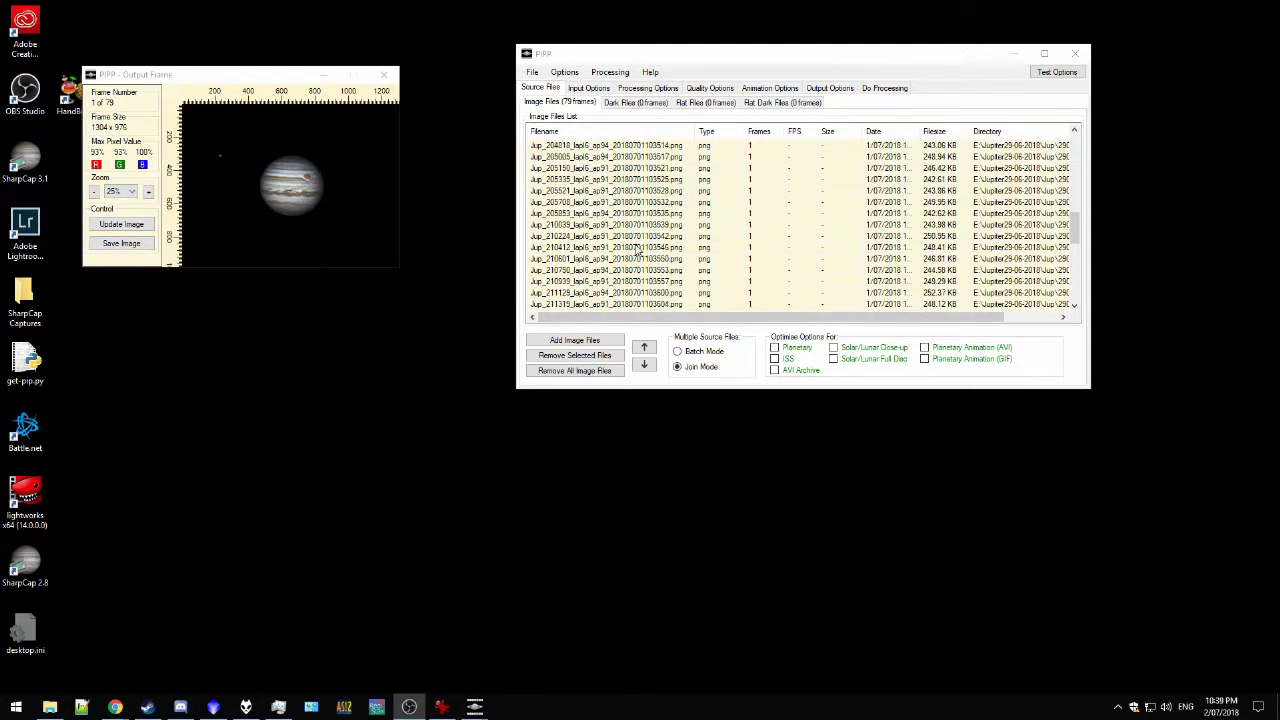
pyautogui.scroll(-9, 627, 250)
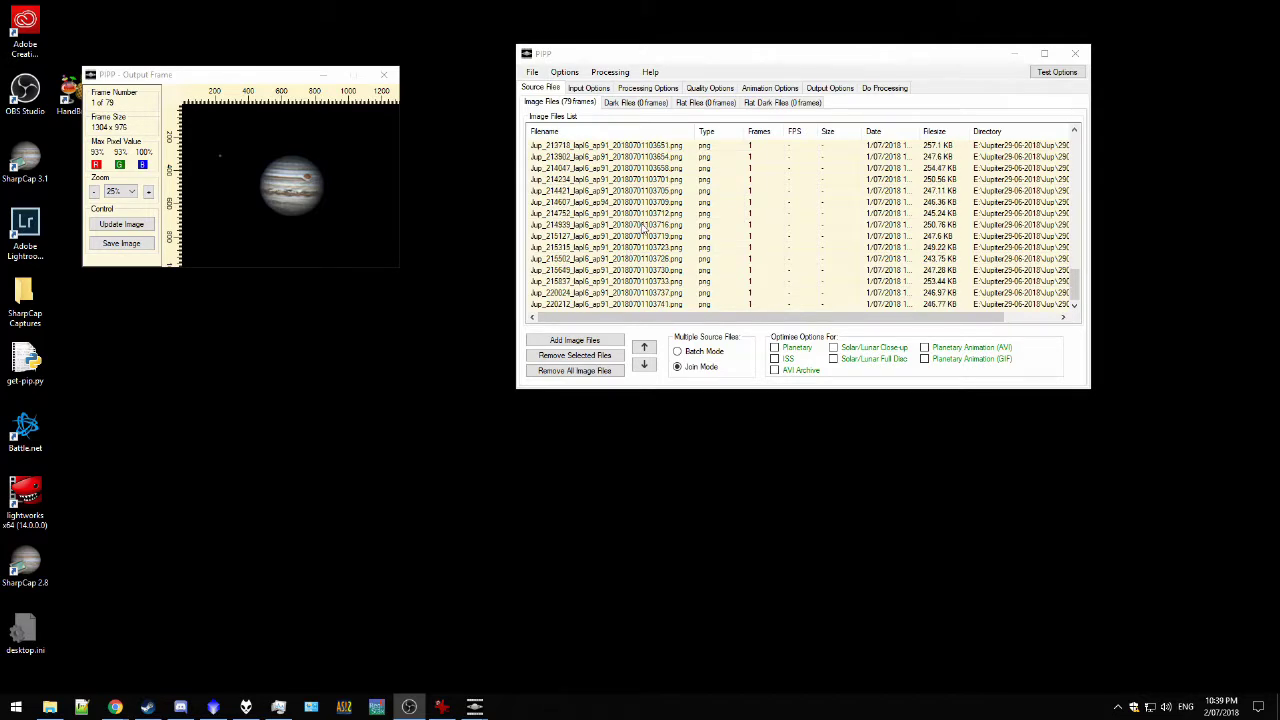
pyautogui.click(646, 213)
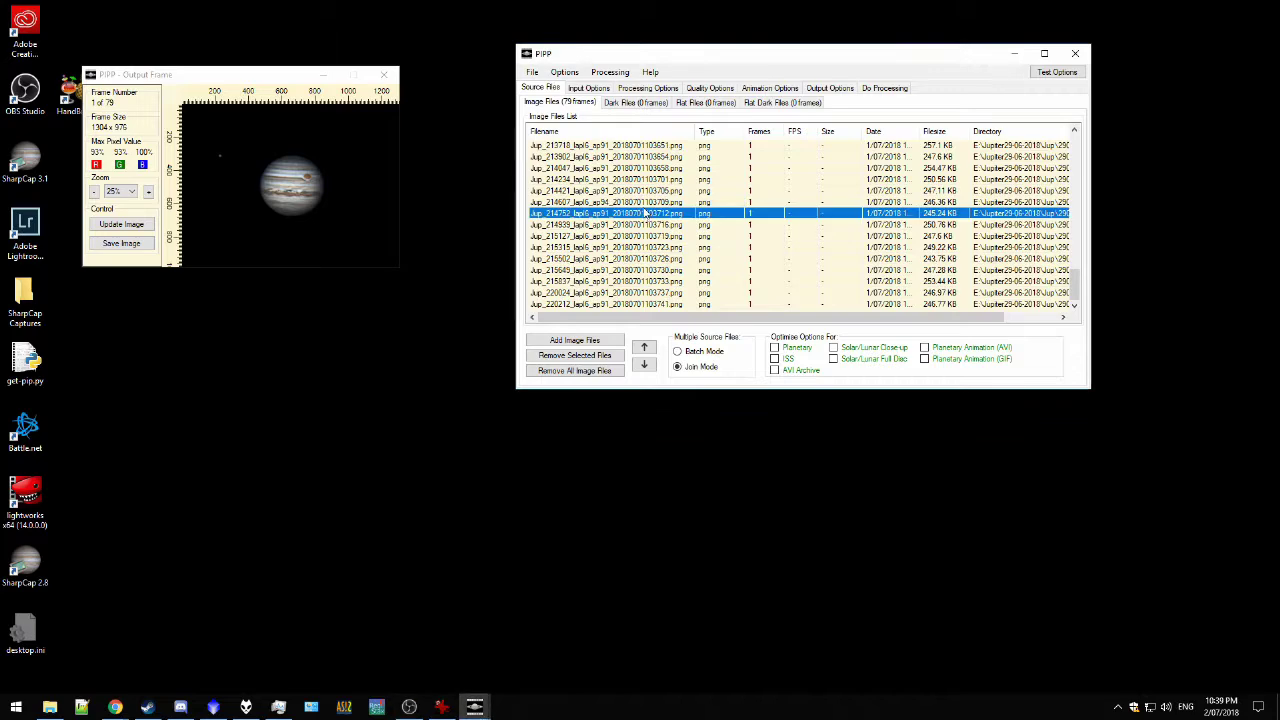
pyautogui.keyDown('shift'); pyautogui.click(637, 185); pyautogui.keyUp('shift')
pyautogui.click(644, 347)
pyautogui.click(644, 364)
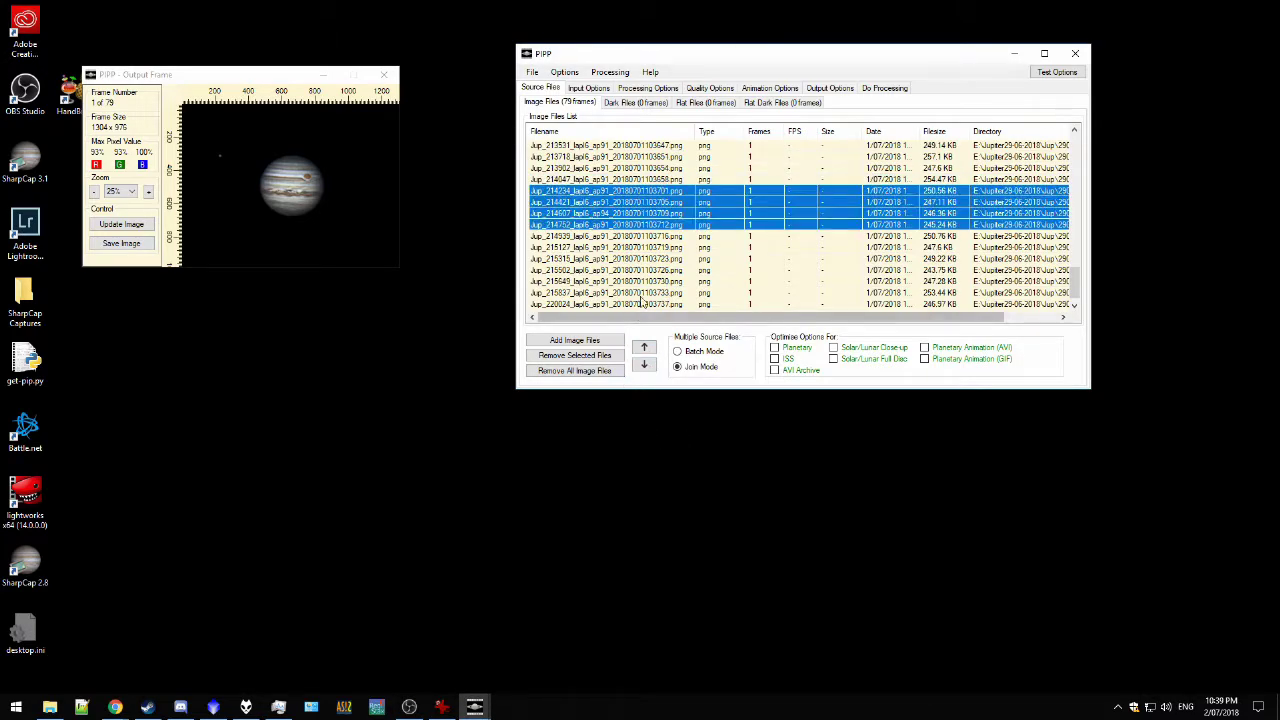
pyautogui.click(703, 237)
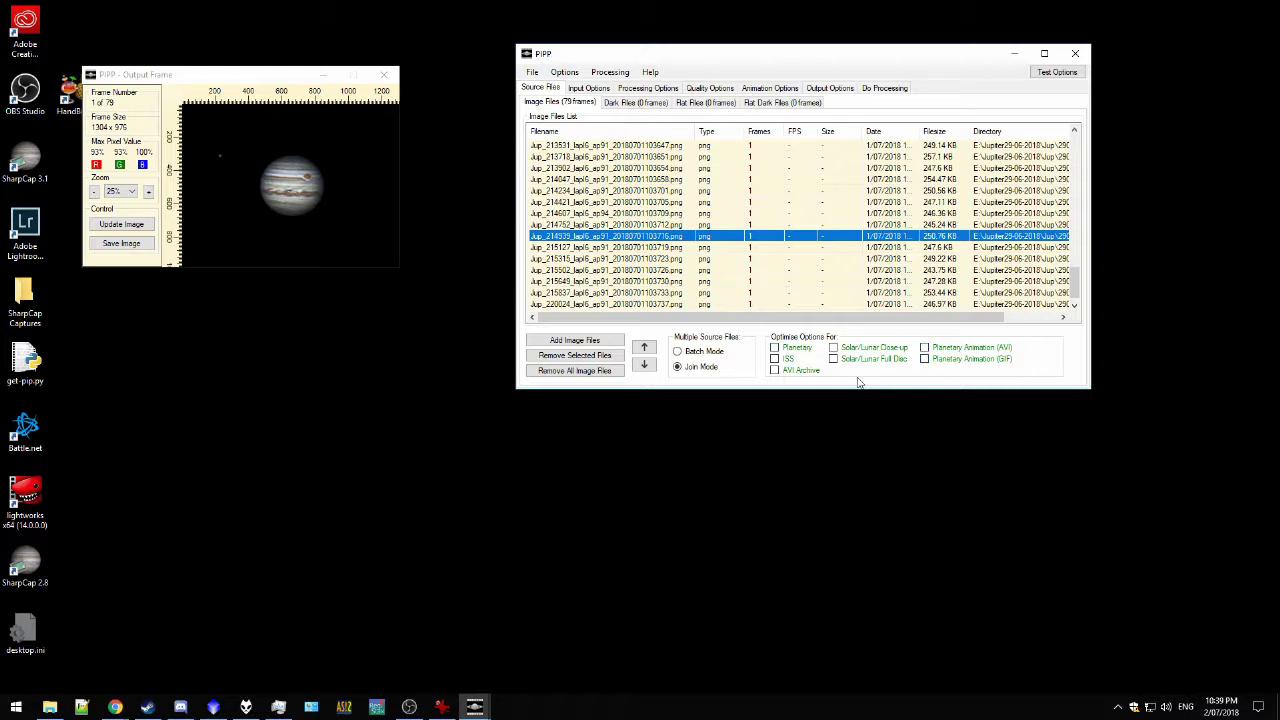
# Step: Review PIPP's input, processing, quality and animation options, including forward play, reverse play and sequence repeat
pyautogui.click(588, 88)
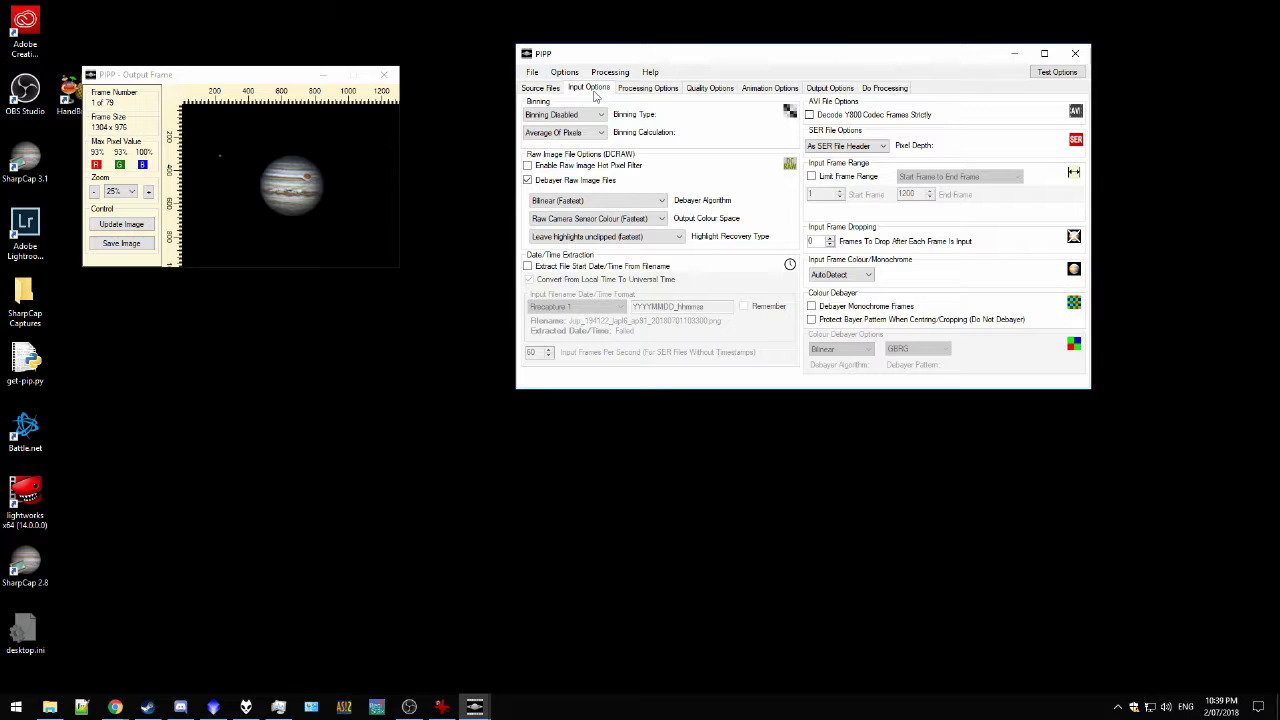
pyautogui.click(664, 90)
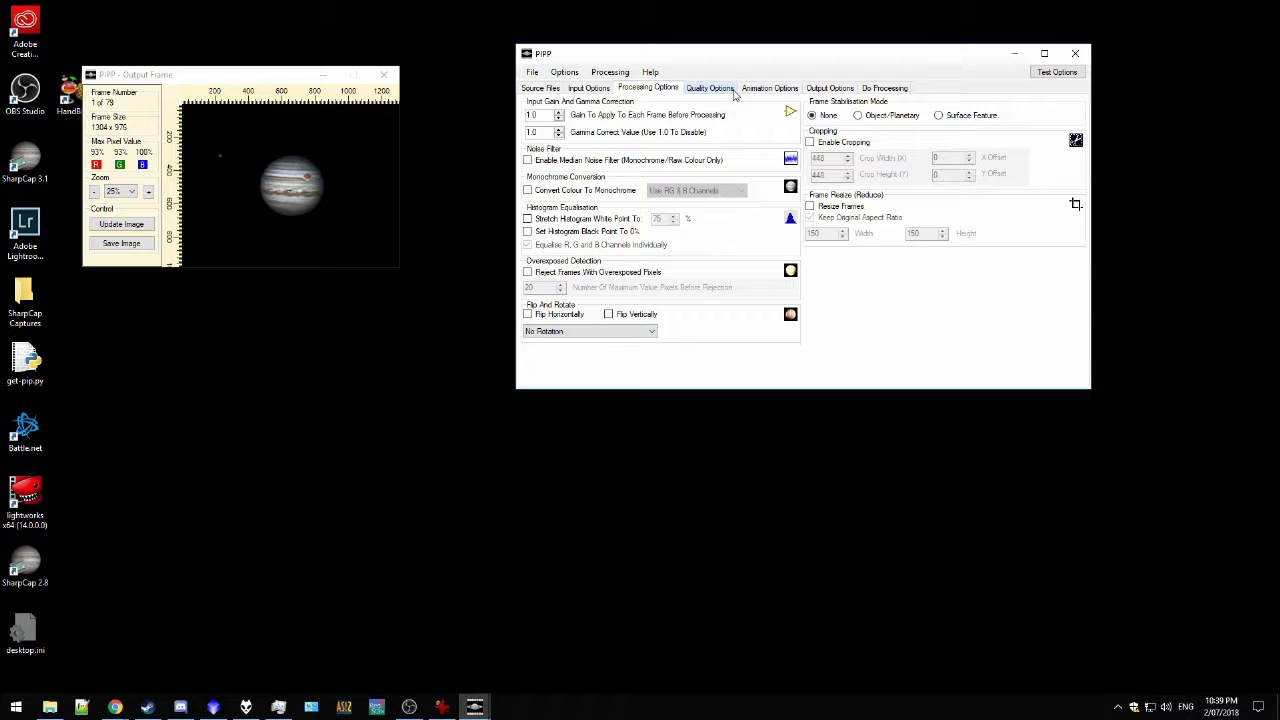
pyautogui.moveTo(285, 82); pyautogui.dragTo(322, 99)
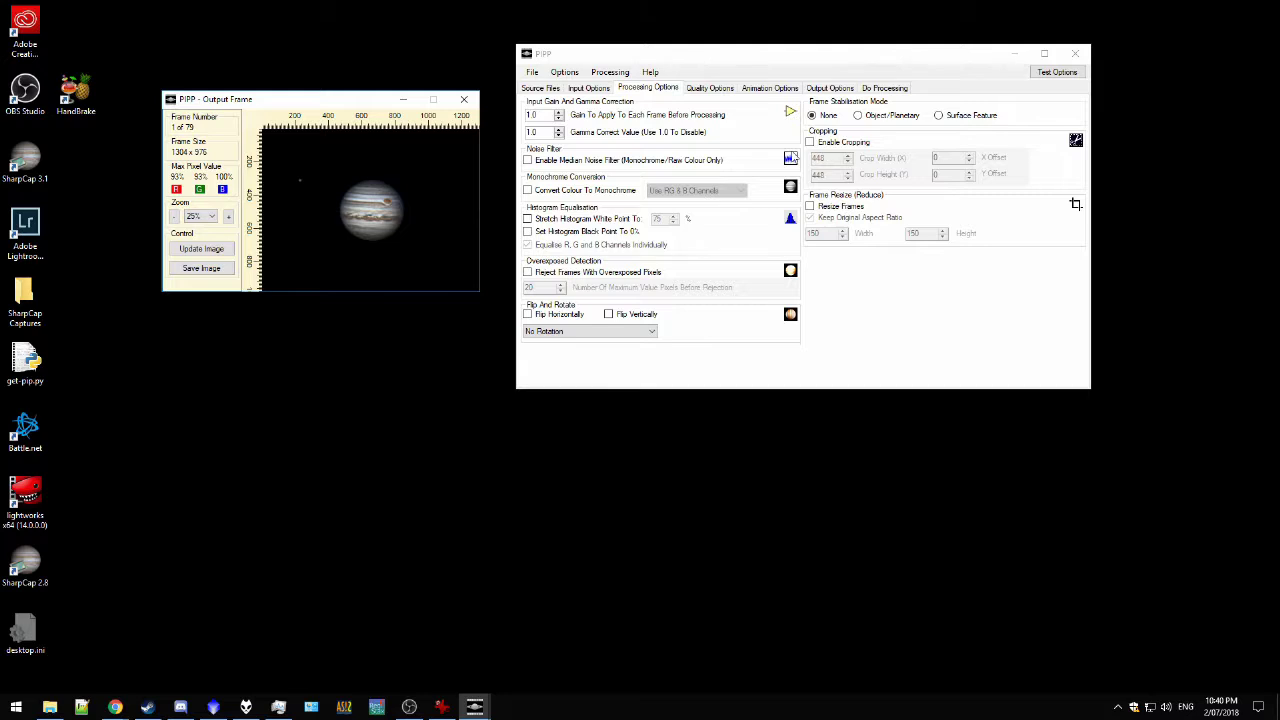
pyautogui.click(712, 89)
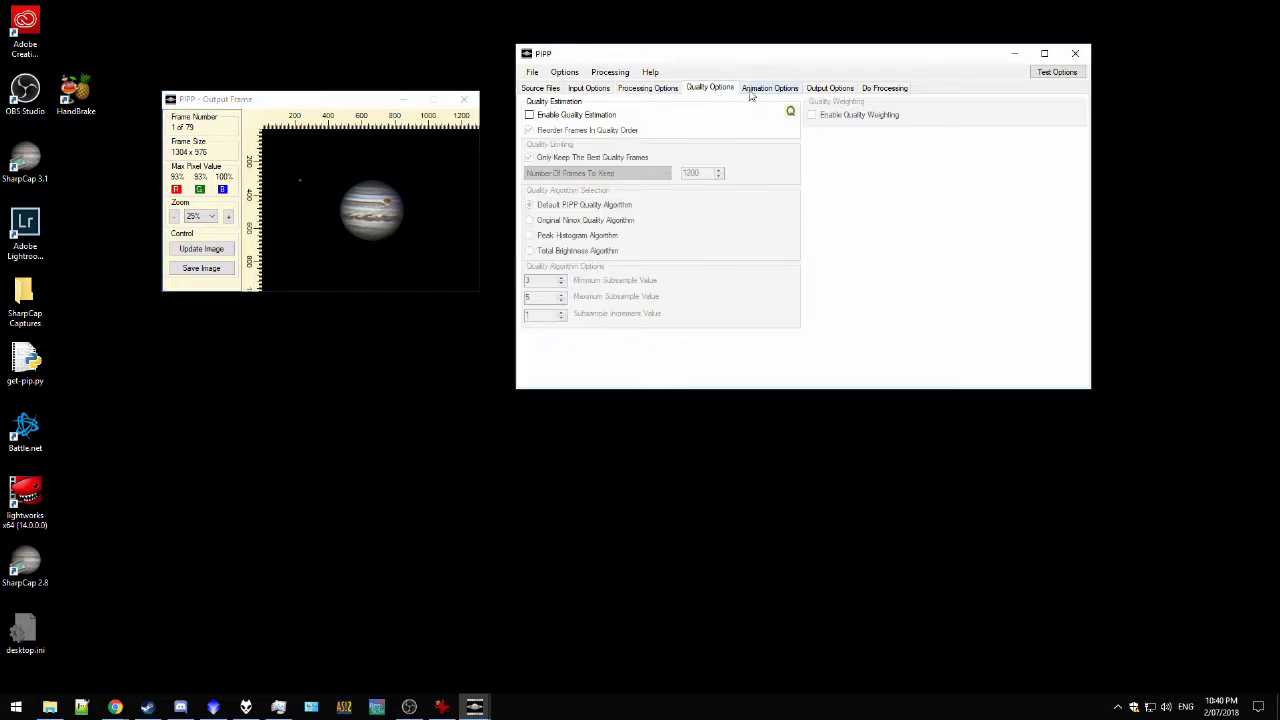
pyautogui.click(782, 90)
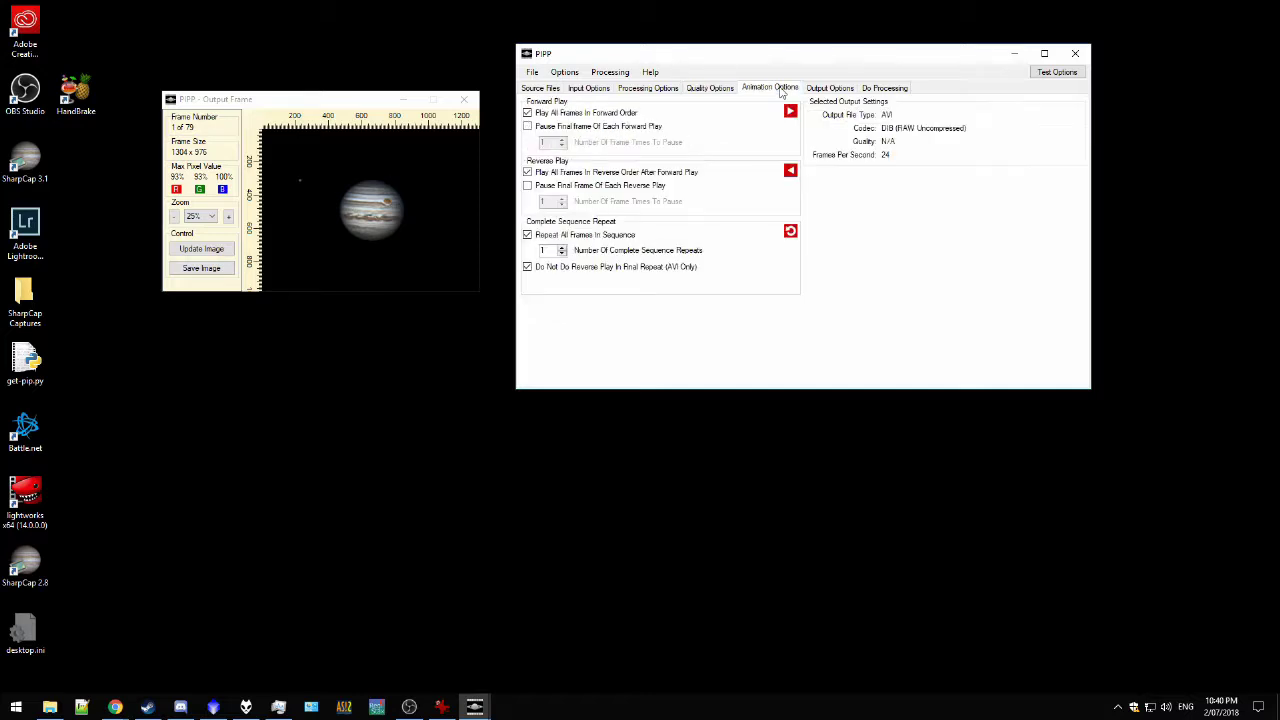
pyautogui.moveTo(752, 60); pyautogui.dragTo(823, 52)
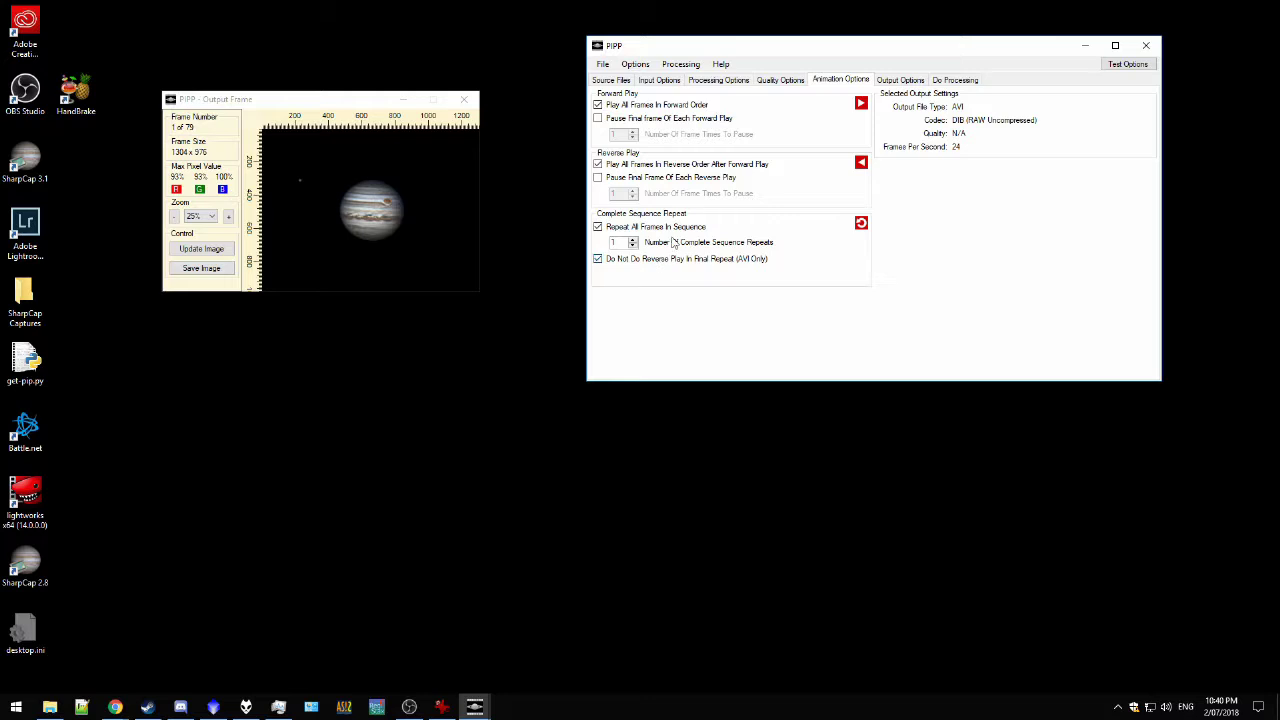
# Step: Check the AVI output options and keep DIB (RAW Uncompressed) as the codec
pyautogui.click(902, 82)
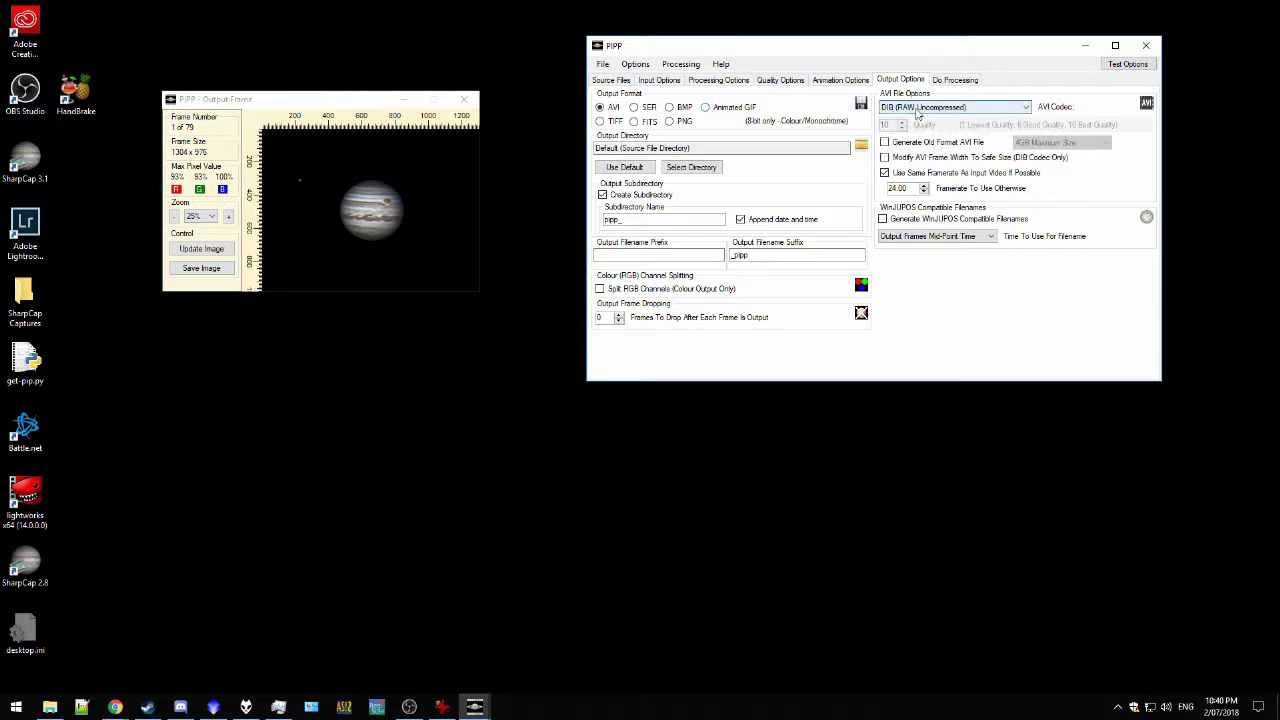
pyautogui.click(938, 113)
pyautogui.click(930, 118)
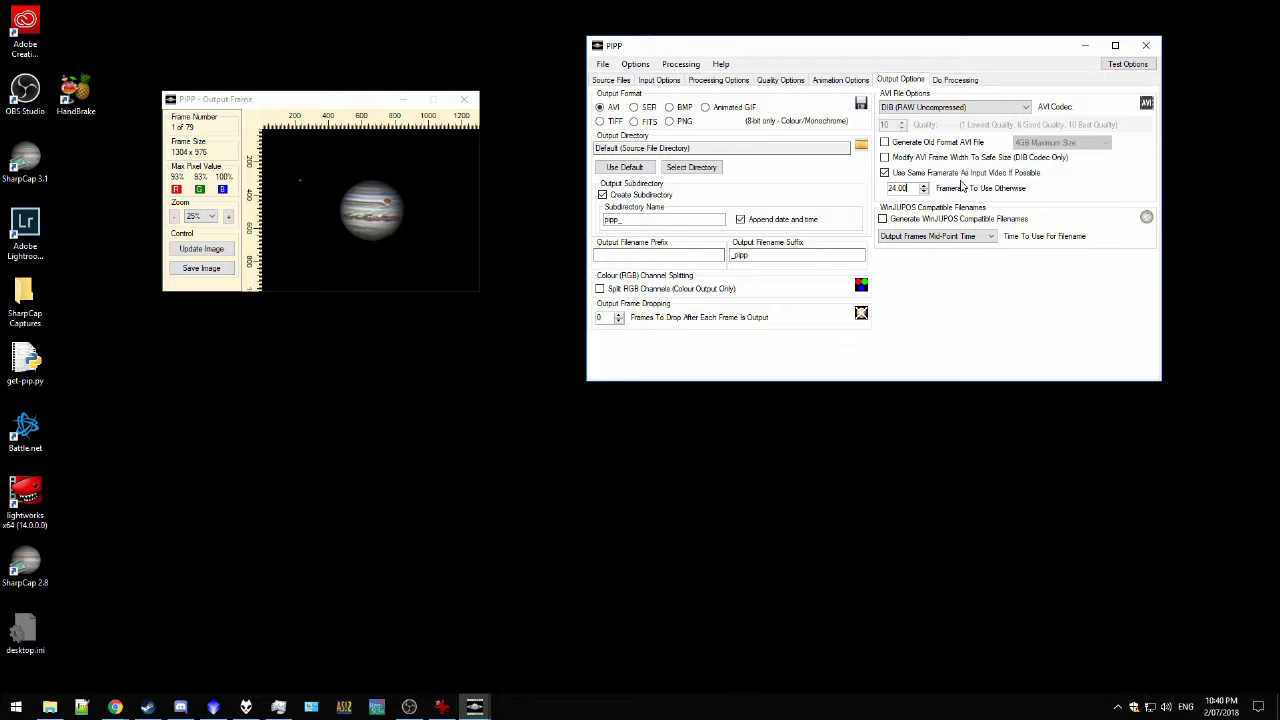
# Step: Process the frames into the AVI animation and open the output folder
pyautogui.click(962, 80)
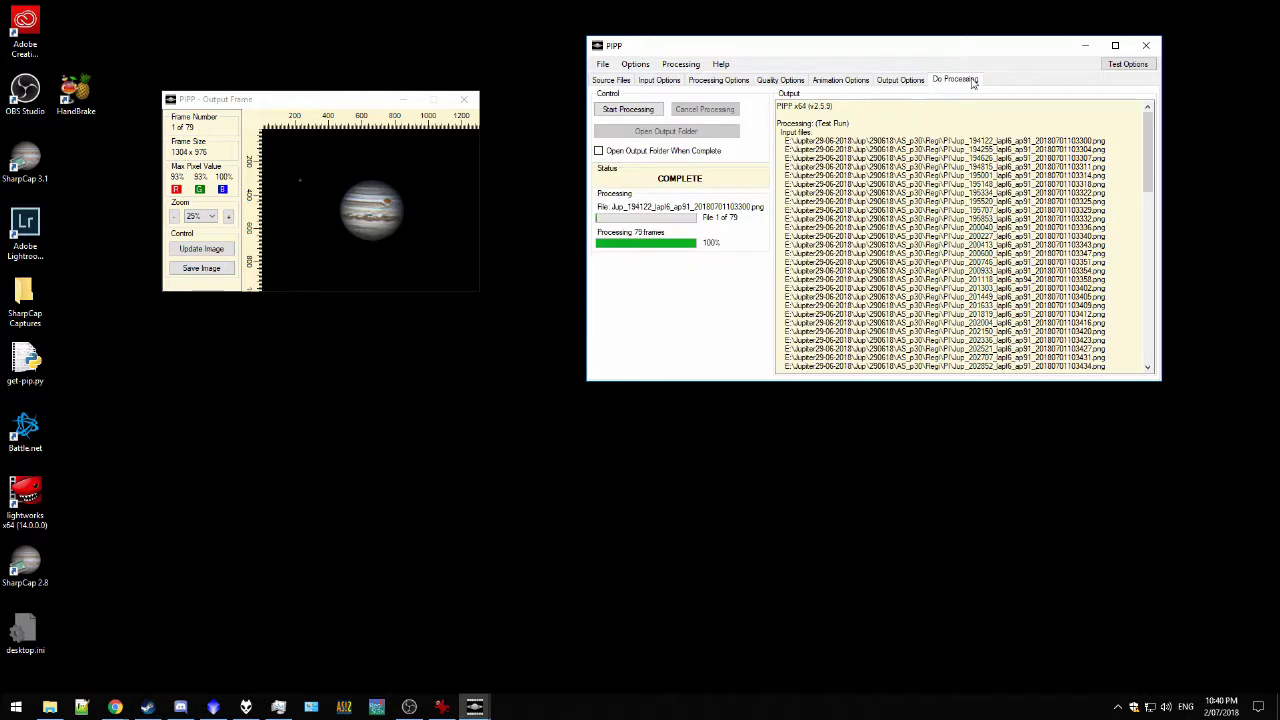
pyautogui.click(650, 113)
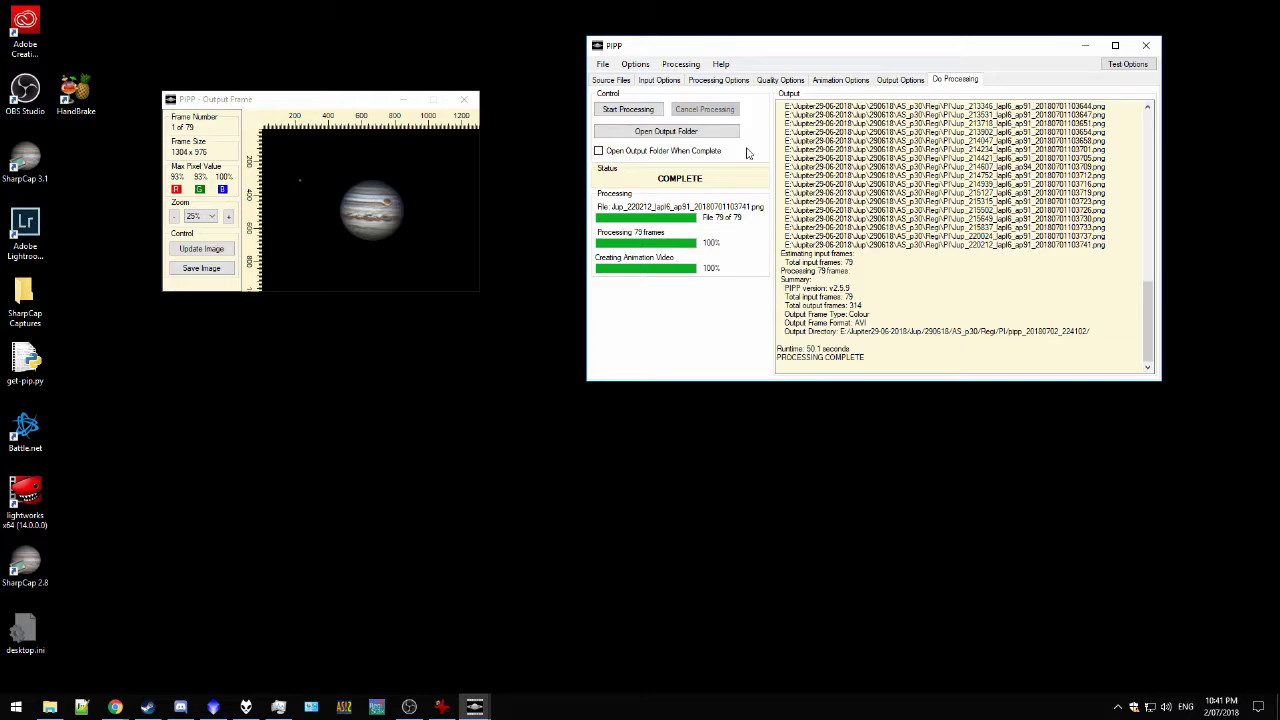
pyautogui.click(700, 135)
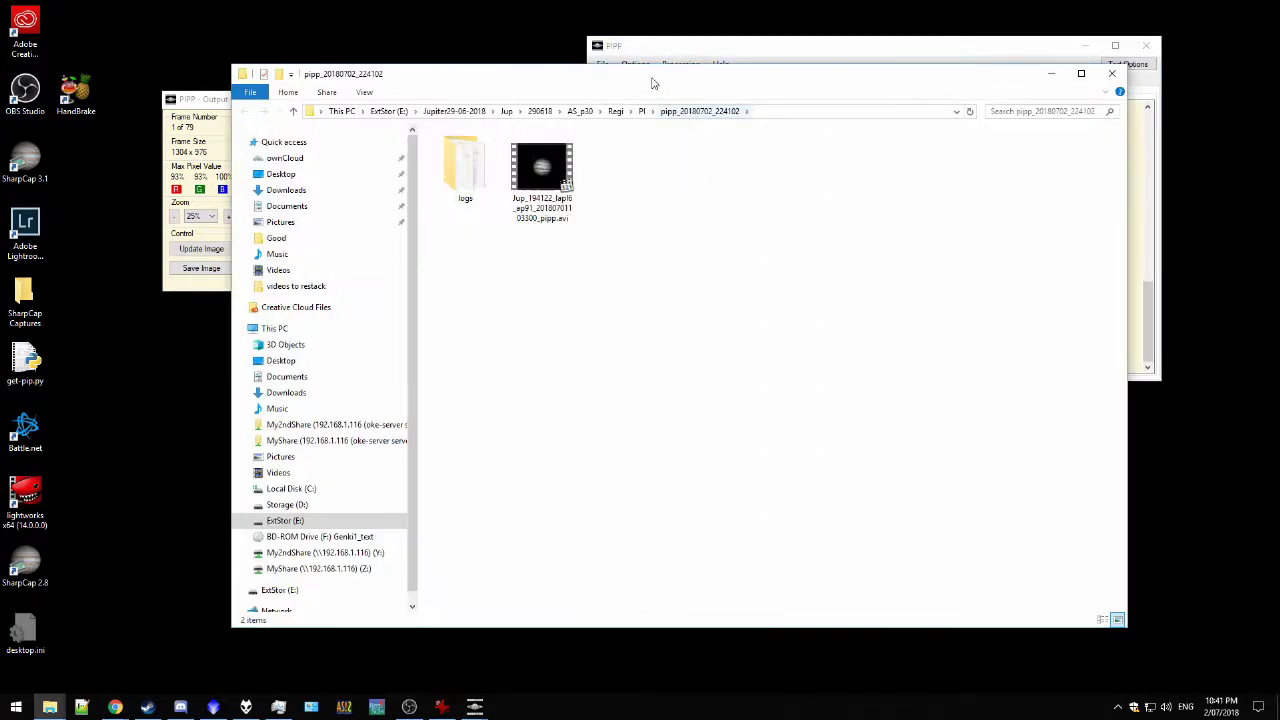
# Step: Play the finished Jupiter AVI animation from the PIPP output folder in Media Player Classic
pyautogui.doubleClick(550, 161)
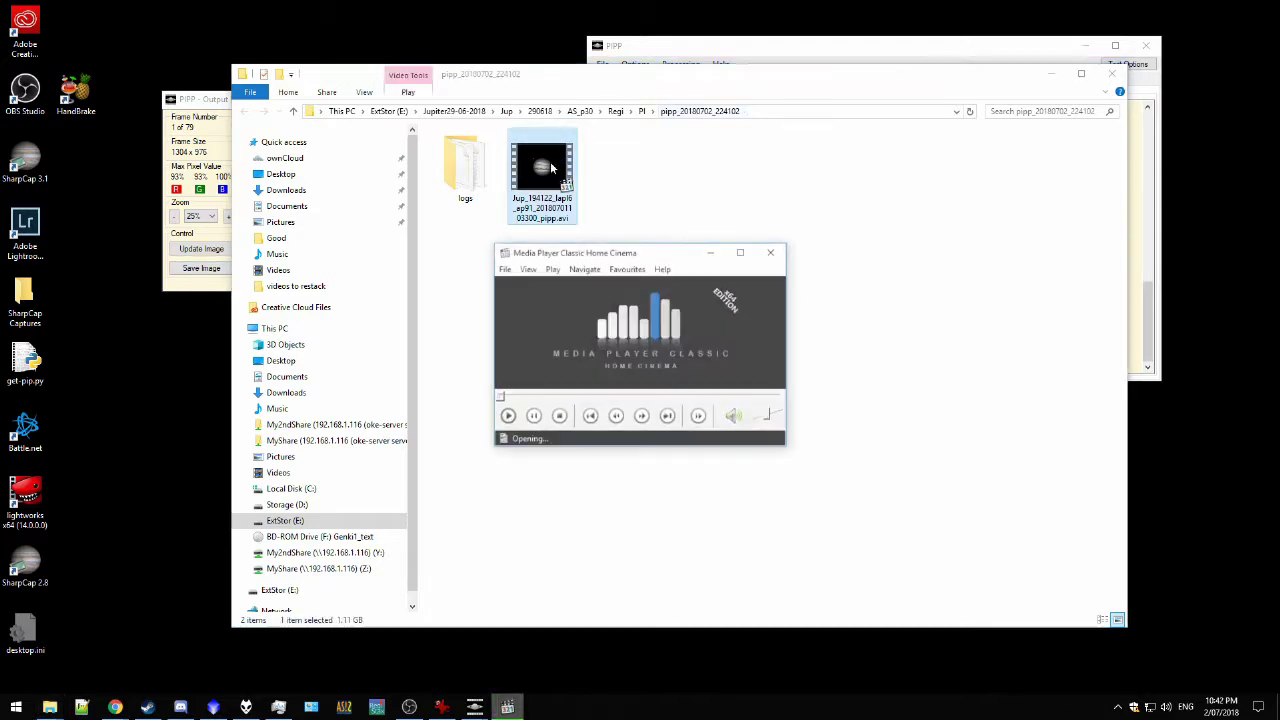